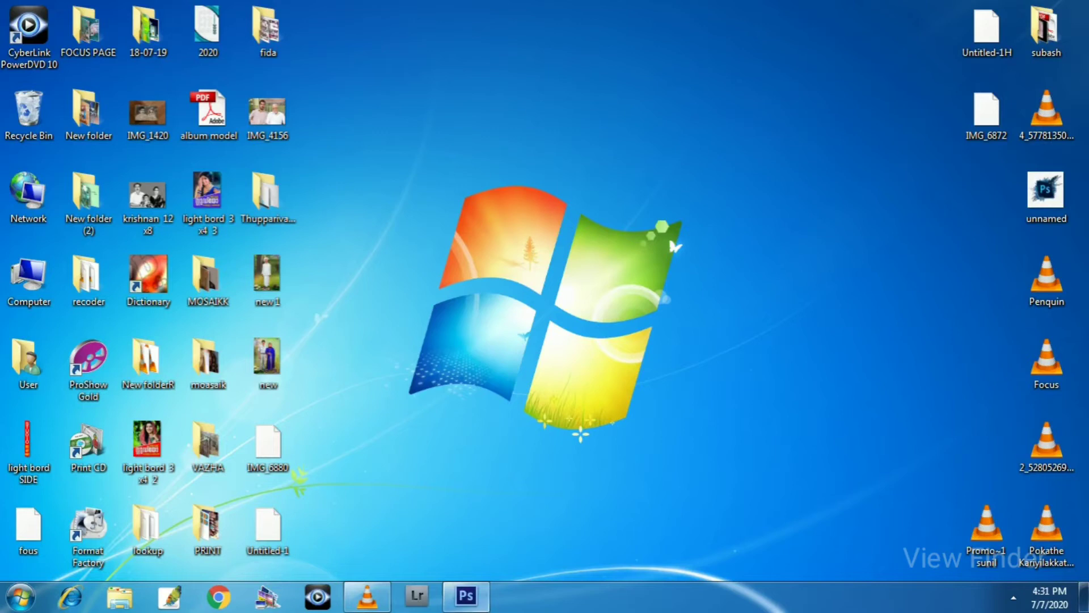
Restore the minimized Photoshop CS6 window from the taskbar.
{"action": "left_click", "coordinate": [466, 595]}
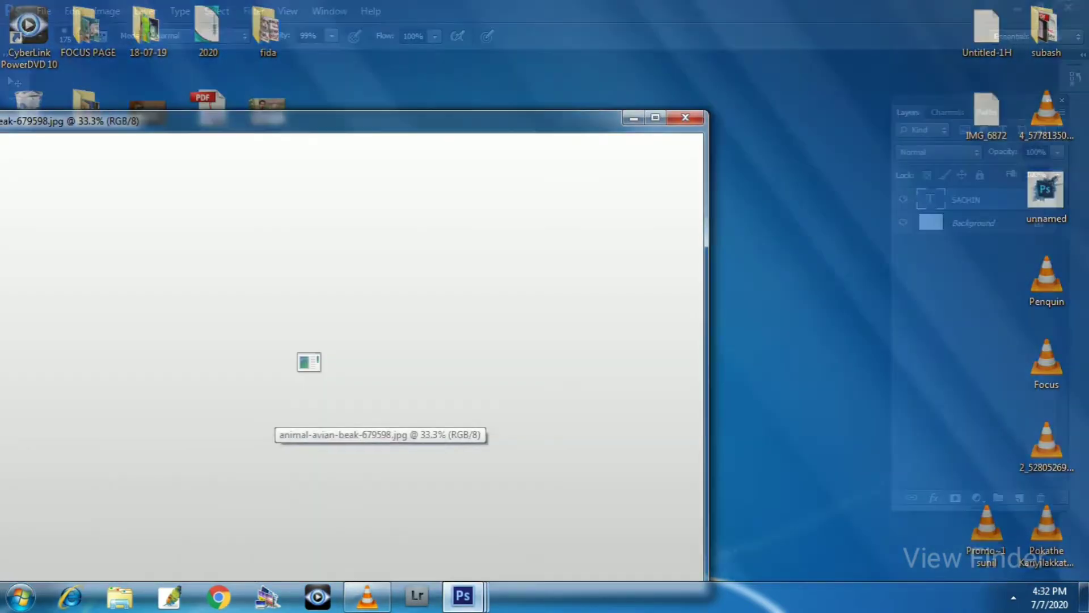
Look through the open sparrow, cricketer and SACHIN documents.
{"action": "left_click", "coordinate": [379, 513]}
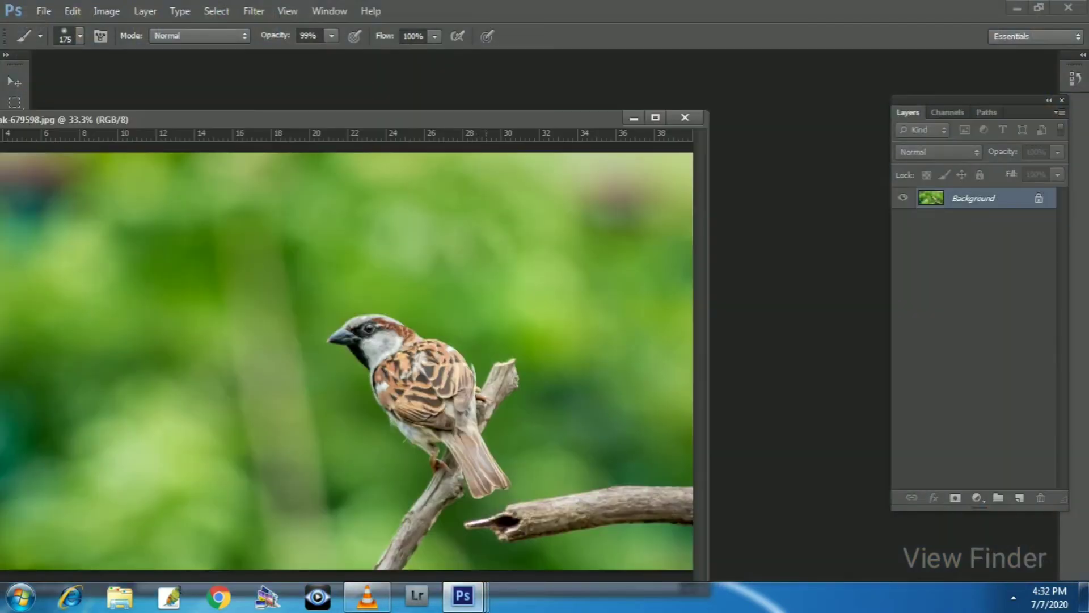
{"action": "left_click", "coordinate": [552, 515]}
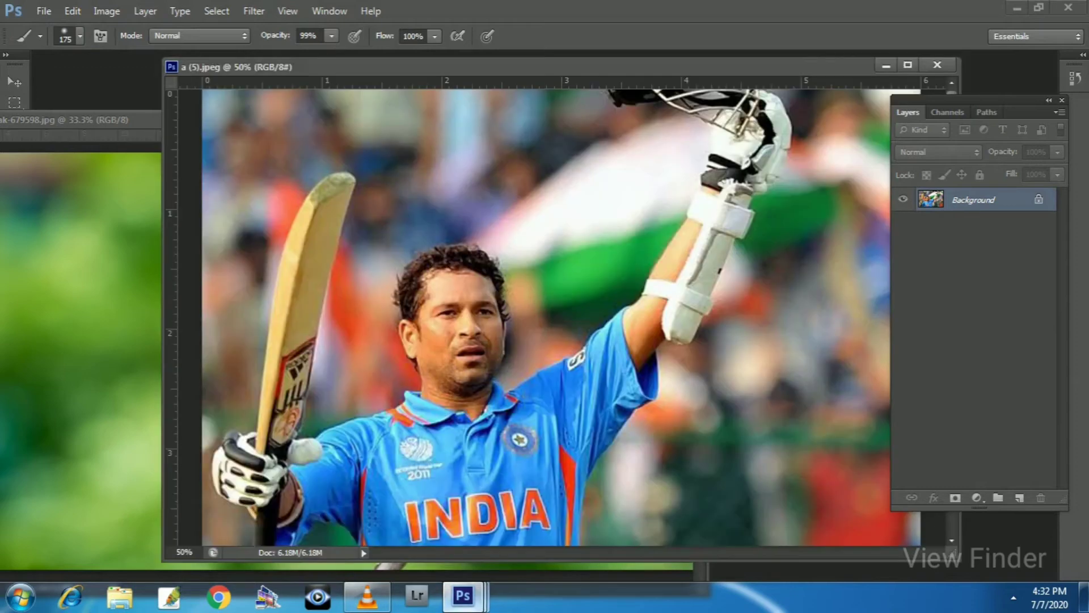
{"action": "left_click", "coordinate": [725, 515]}
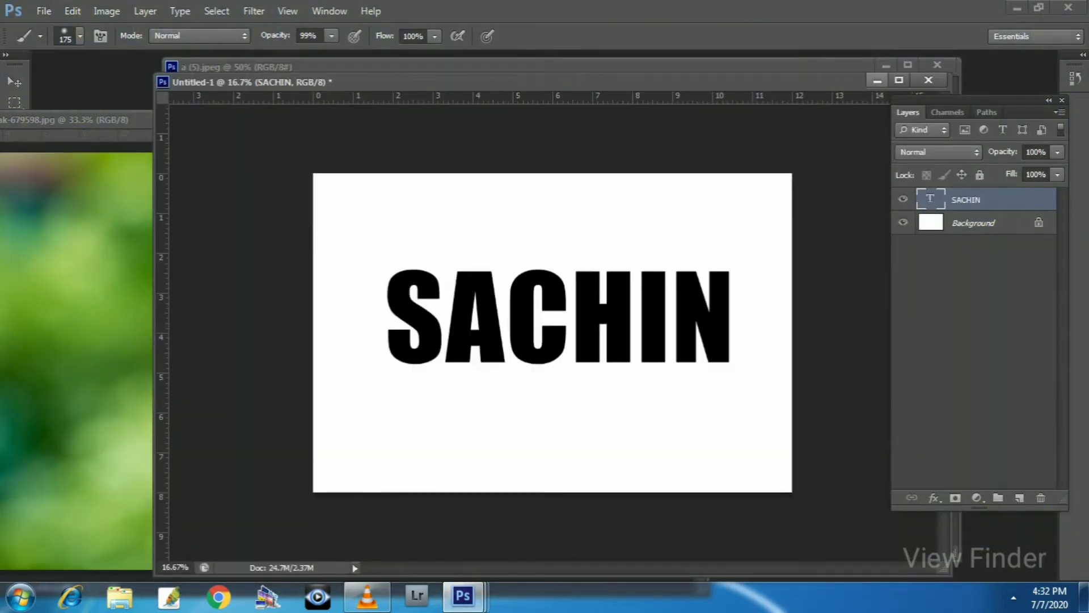
Minimize the SACHIN, cricketer and sparrow document windows.
{"action": "left_click", "coordinate": [877, 80]}
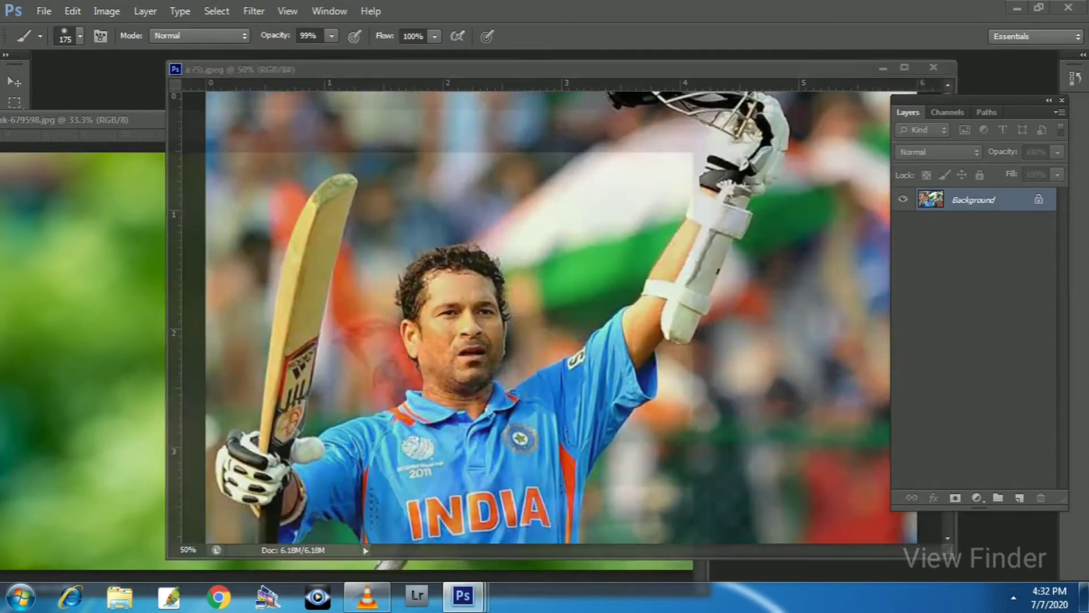
{"action": "left_click", "coordinate": [886, 64]}
{"action": "left_click", "coordinate": [633, 117]}
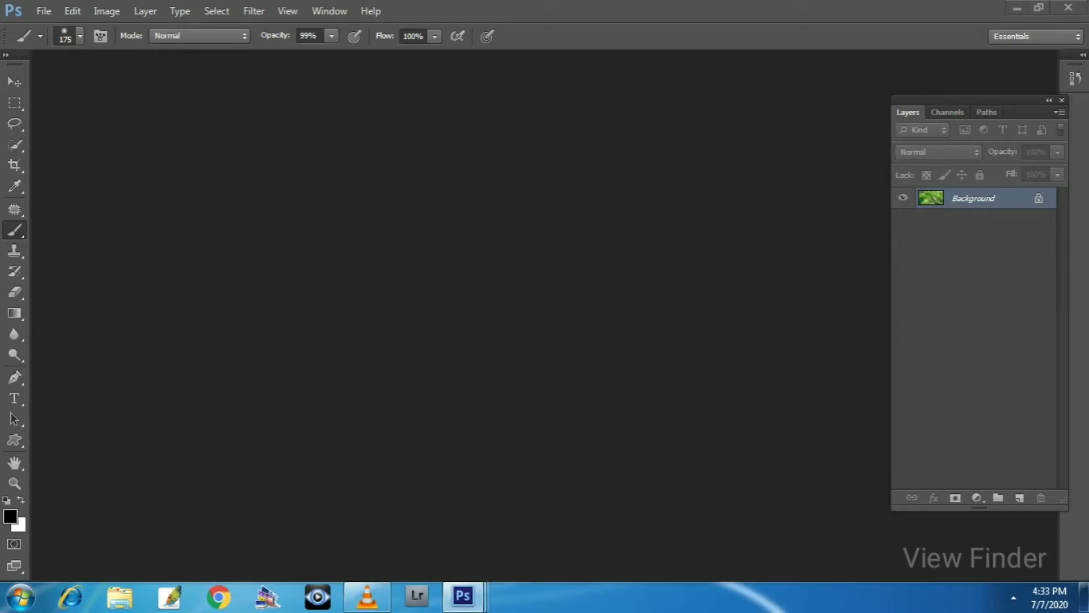
Create a new white 12 × 8 inch document at 300 ppi with Ctrl+N.
{"action": "key", "text": "ctrl+n"}
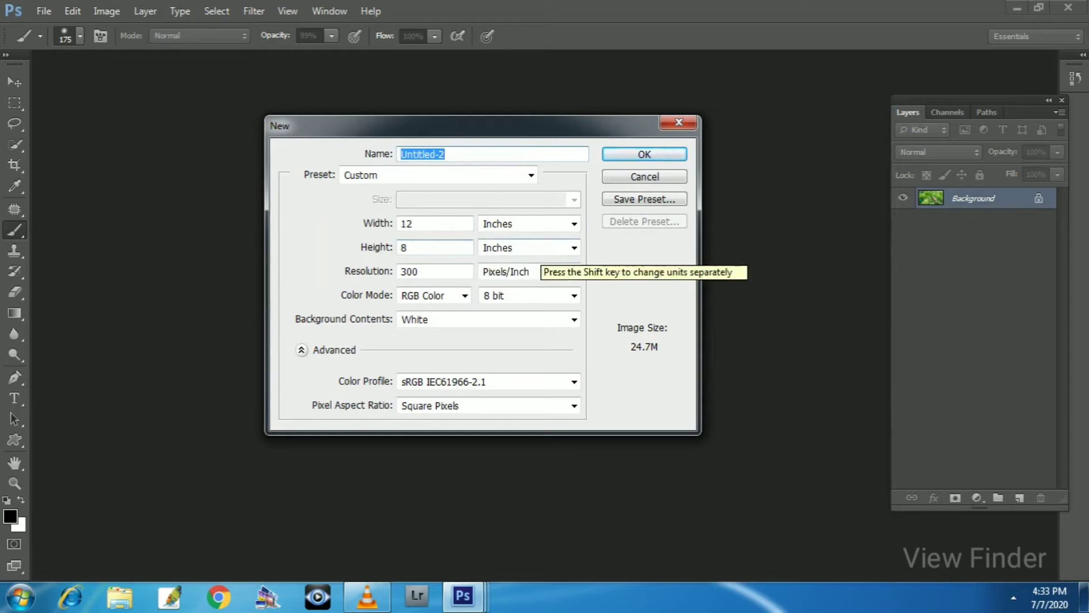
{"action": "key", "text": "Return"}
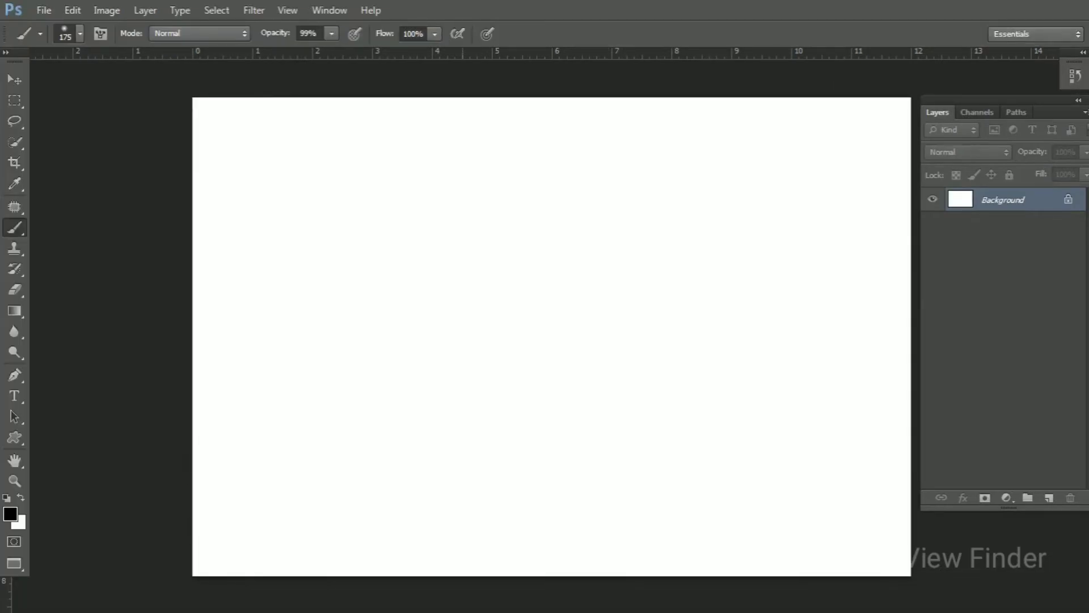
Marquee a rectangle and fill it with black on a new Layer 1.
{"action": "key", "text": "m"}
{"action": "left_click_drag", "start_coordinate": [384, 182], "coordinate": [643, 354]}
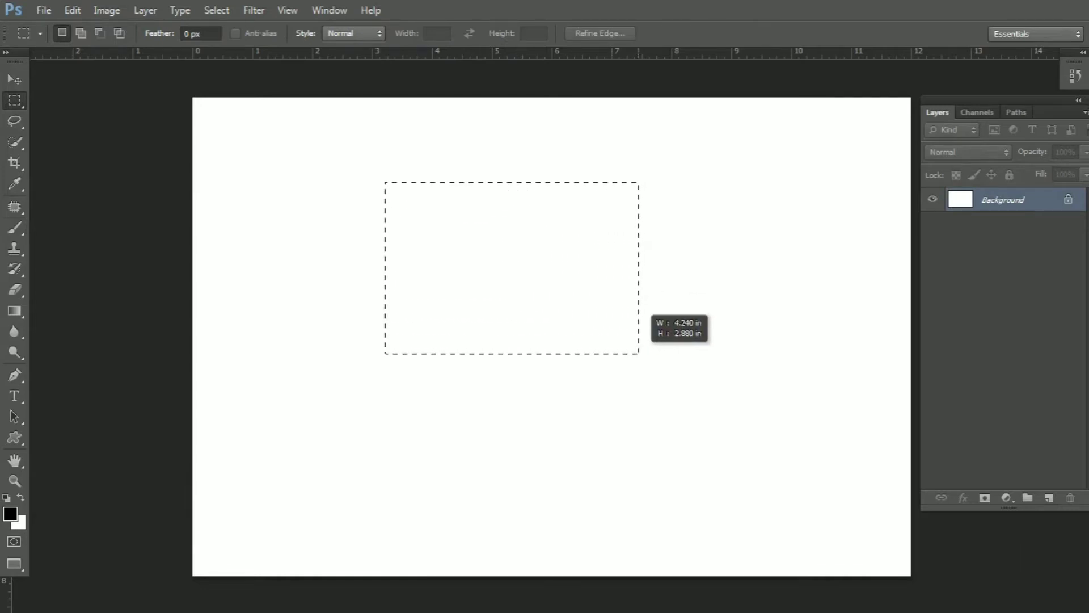
{"action": "left_click_drag", "start_coordinate": [642, 353], "coordinate": [639, 353]}
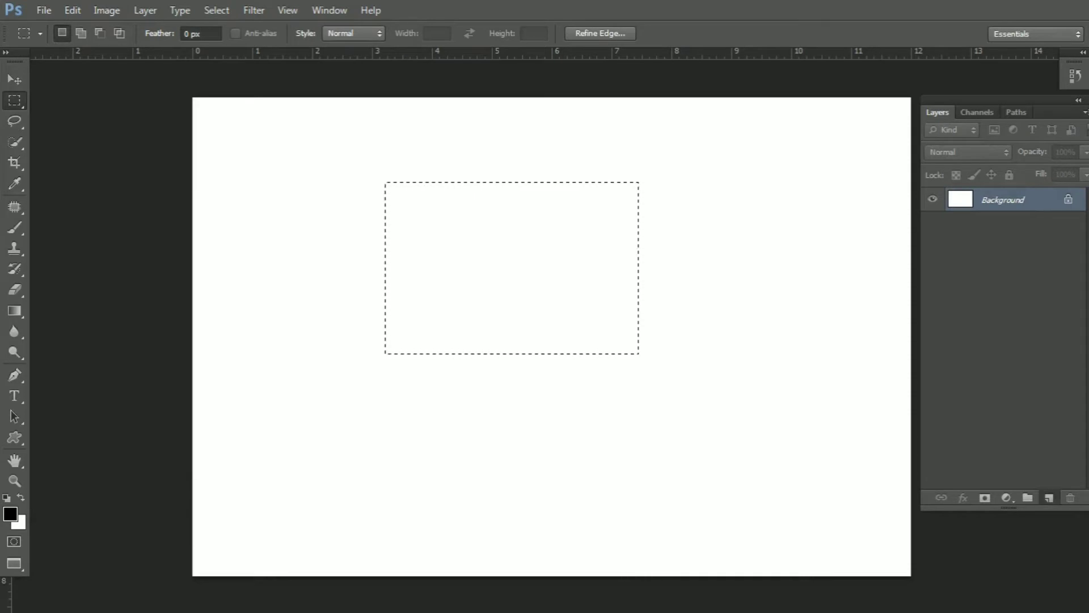
{"action": "left_click", "coordinate": [1049, 497]}
{"action": "key", "text": "x"}
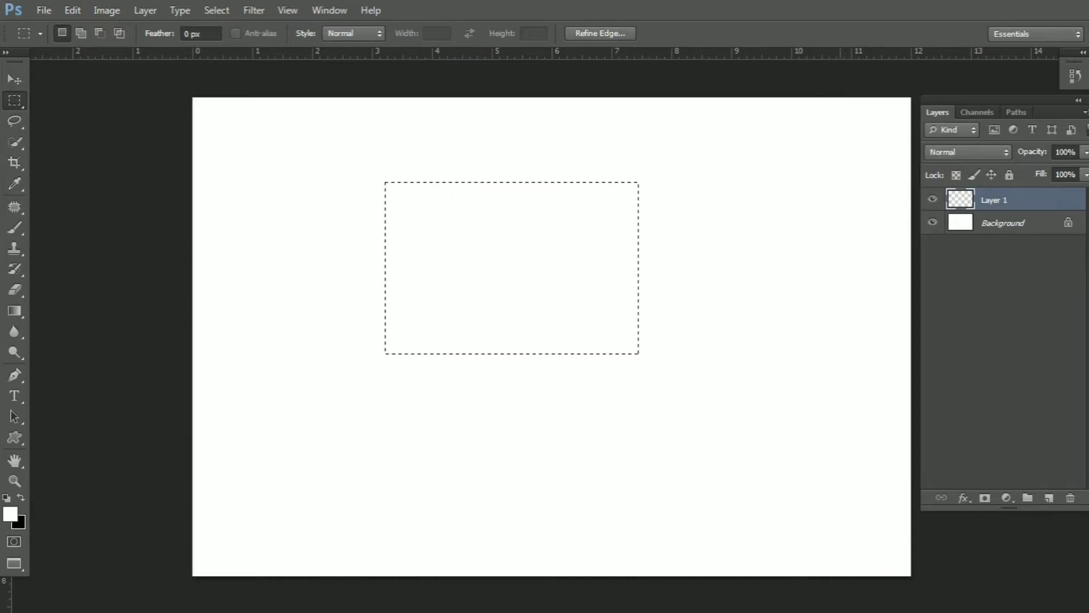
{"action": "key", "text": "ctrl+BackSpace"}
Deselect and move the black rectangle toward the canvas centre.
{"action": "right_click", "coordinate": [695, 210]}
{"action": "left_click", "coordinate": [740, 219]}
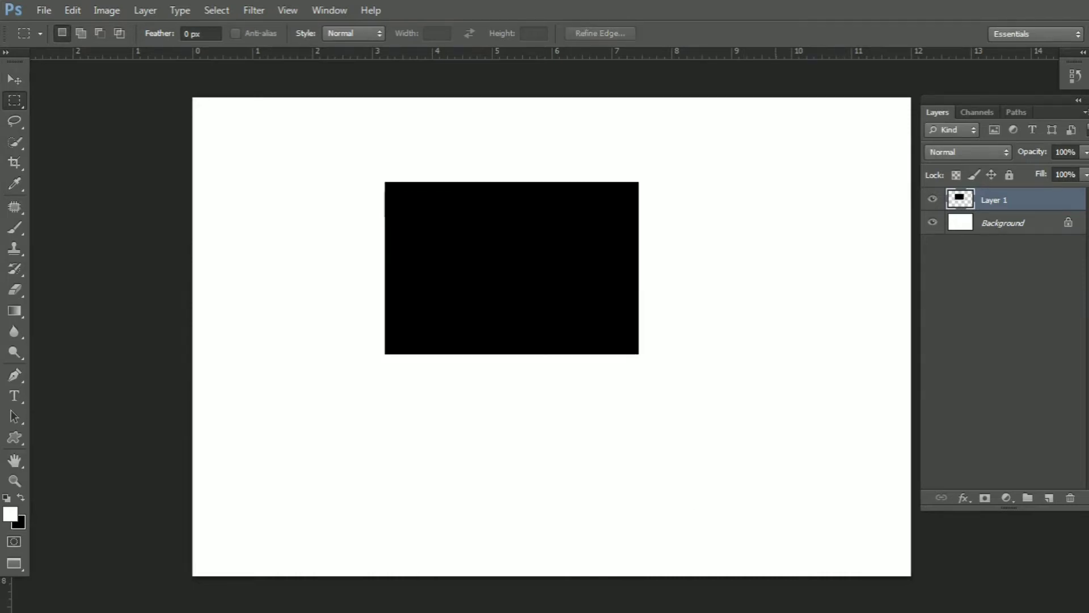
{"action": "key", "text": "v"}
{"action": "left_click_drag", "start_coordinate": [609, 223], "coordinate": [638, 280]}
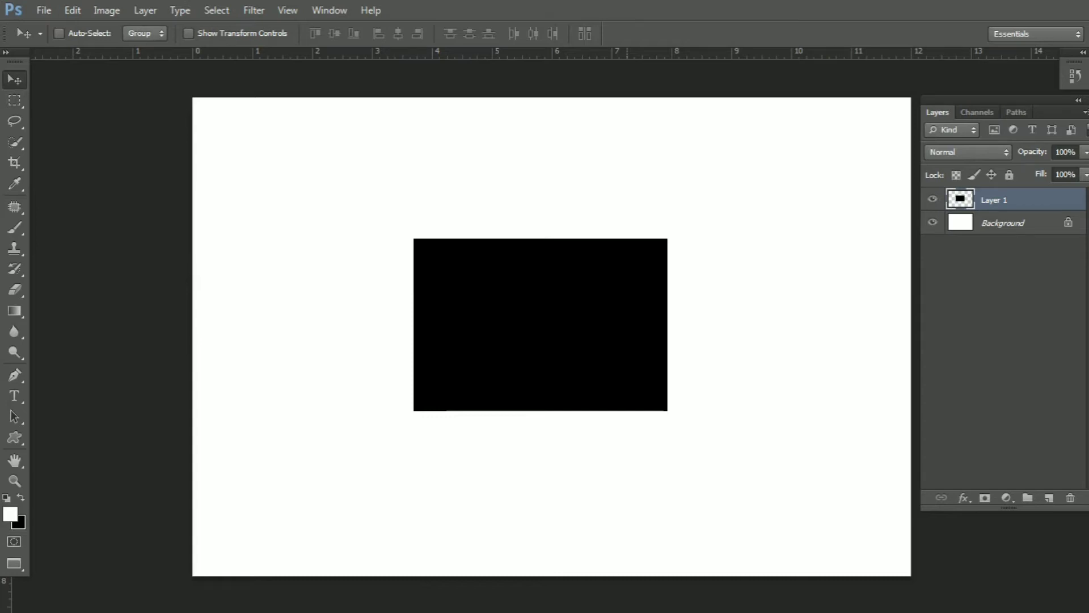
Copy the whole sparrow photo and paste it as Layer 2 in the new document.
{"action": "key", "text": "f"}
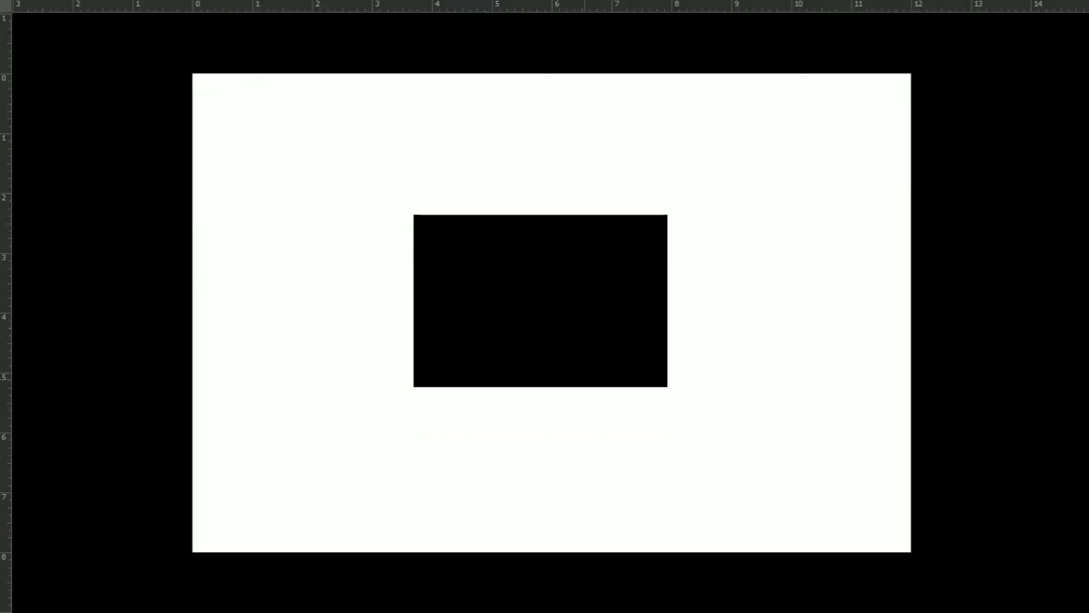
{"action": "key", "text": "f"}
{"action": "key", "text": "f"}
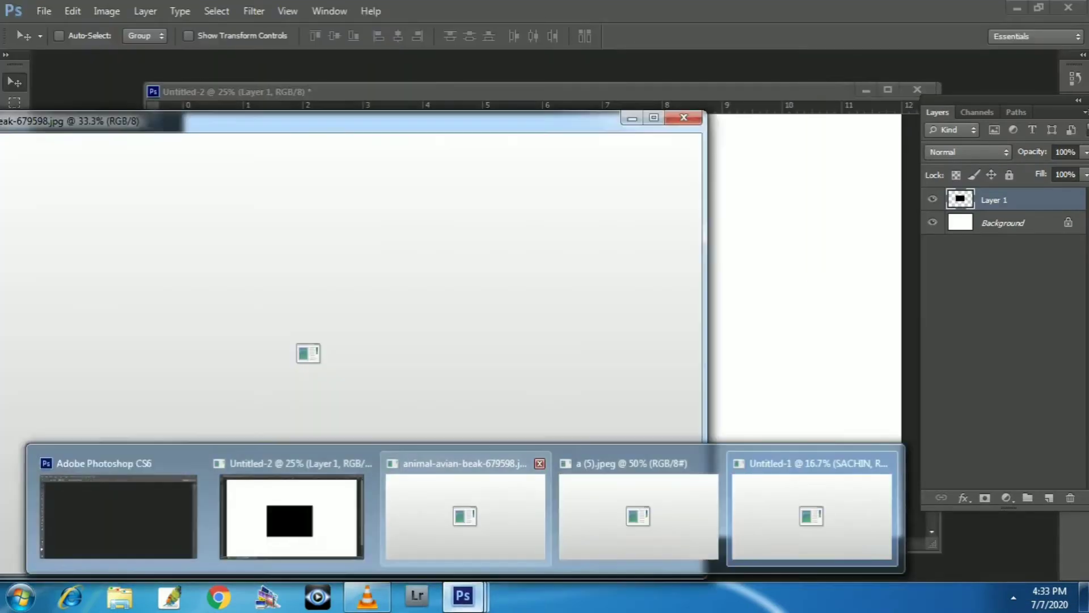
{"action": "left_click", "coordinate": [465, 511]}
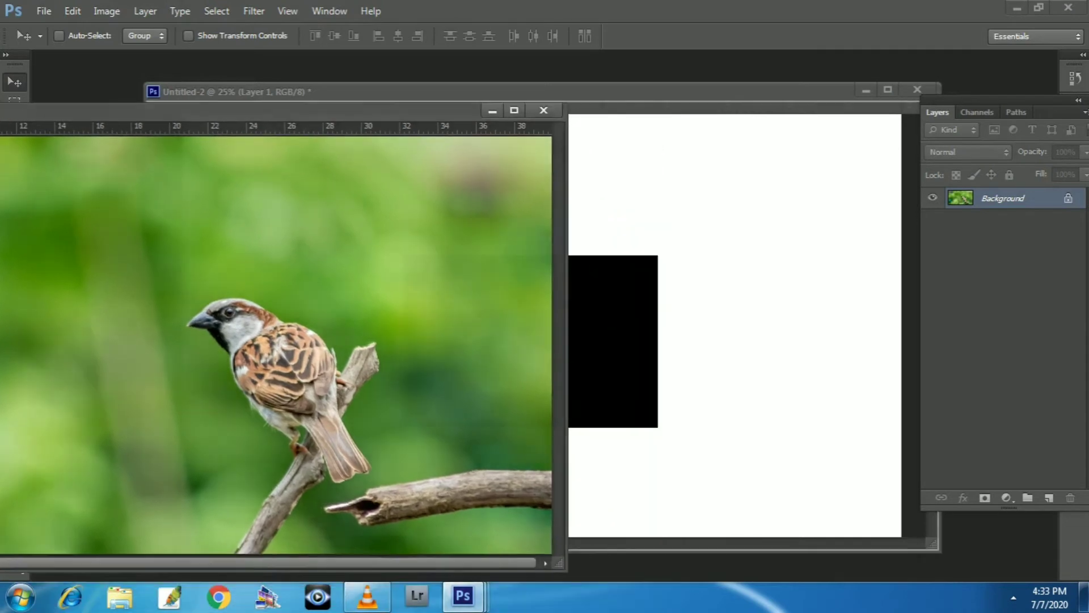
{"action": "key", "text": "ctrl+Tab"}
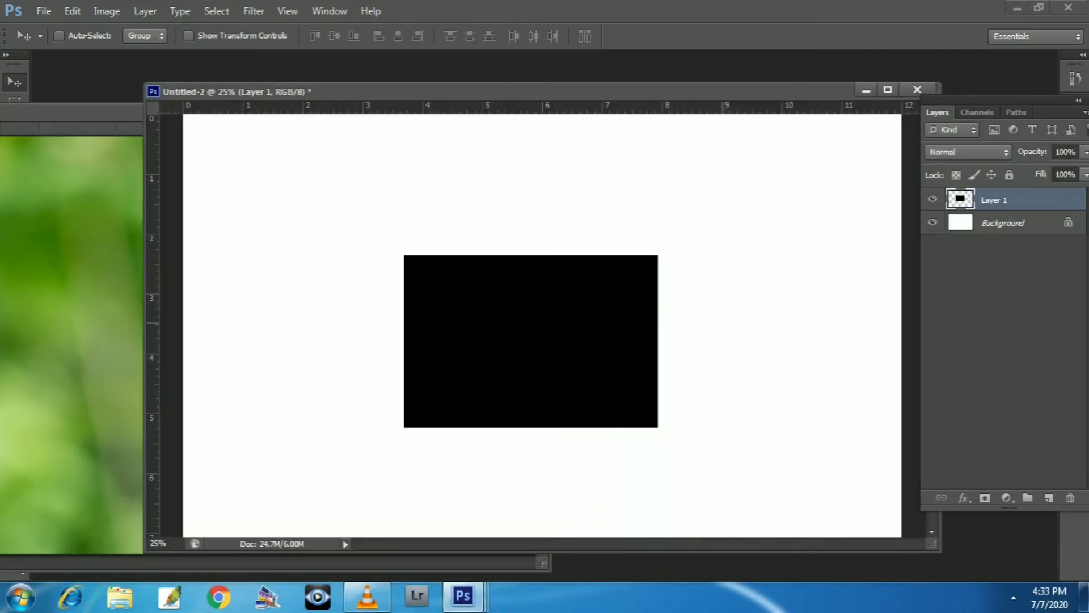
{"action": "key", "text": "ctrl+Tab"}
{"action": "key", "text": "ctrl+a"}
{"action": "key", "text": "ctrl+c"}
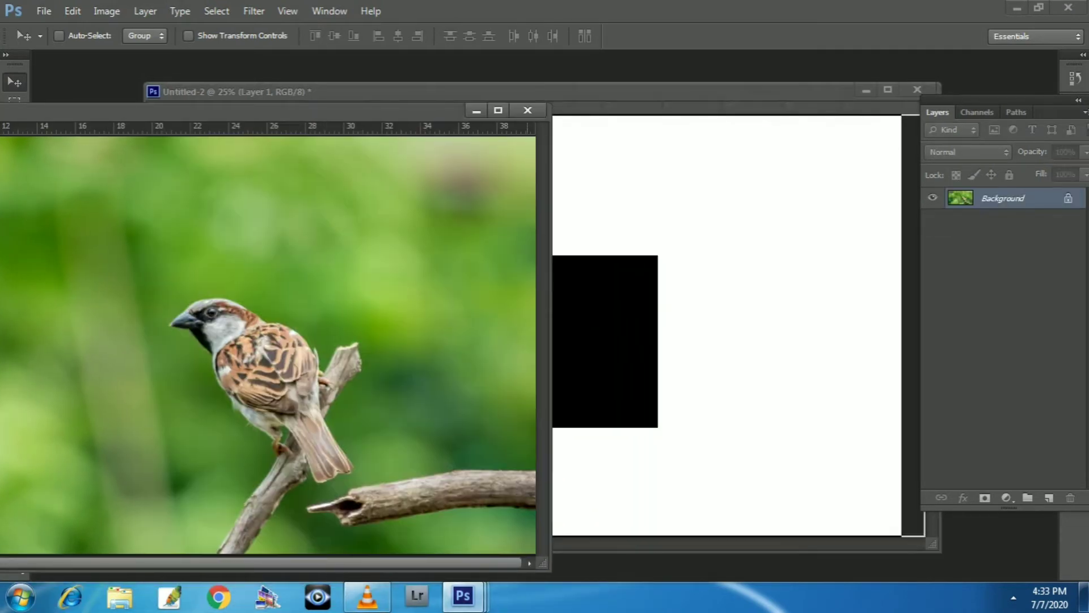
{"action": "key", "text": "ctrl+Tab"}
{"action": "key", "text": "ctrl+v"}
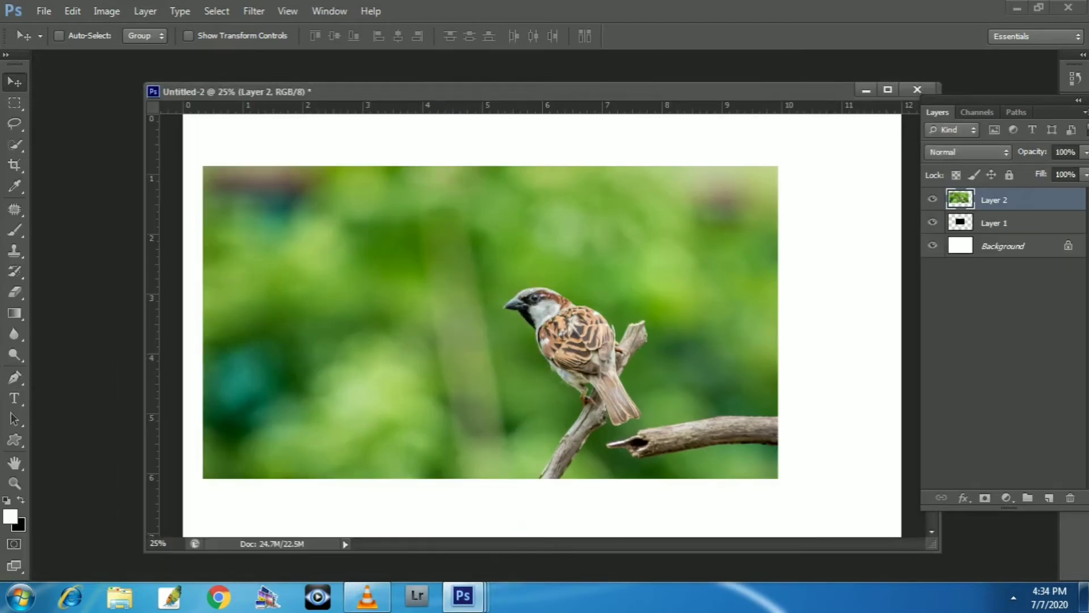
{"action": "left_click", "coordinate": [888, 90]}
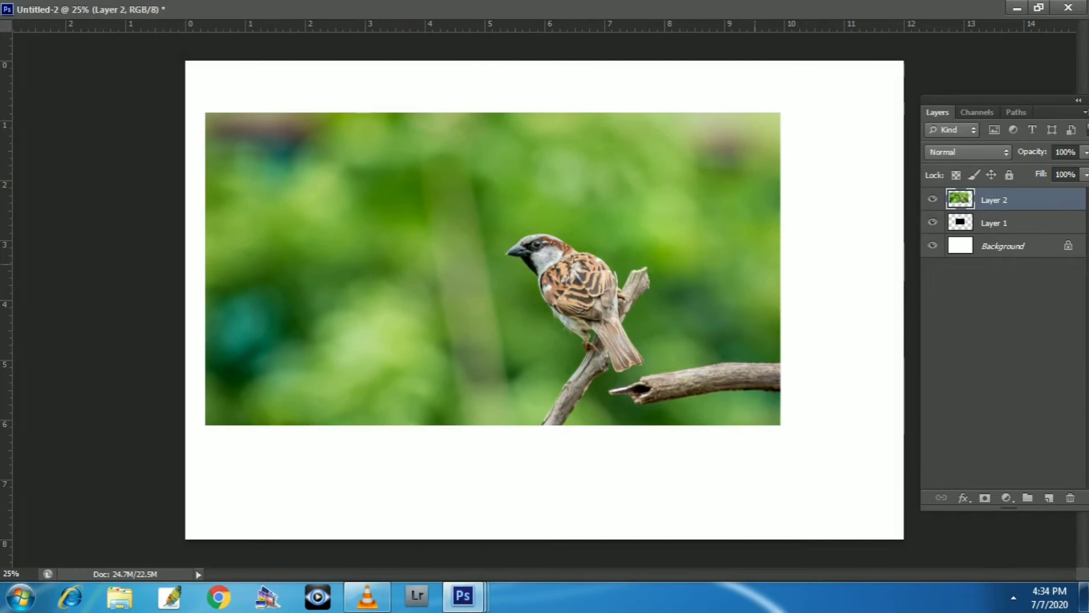
Drag the sparrow photo left and down over the black rectangle.
{"action": "mouse_move", "coordinate": [651, 205]}
{"action": "left_mouse_down"}
{"action": "mouse_move", "coordinate": [411, 278]}
{"action": "mouse_move", "coordinate": [473, 269]}
{"action": "mouse_move", "coordinate": [427, 271]}
{"action": "left_mouse_up"}
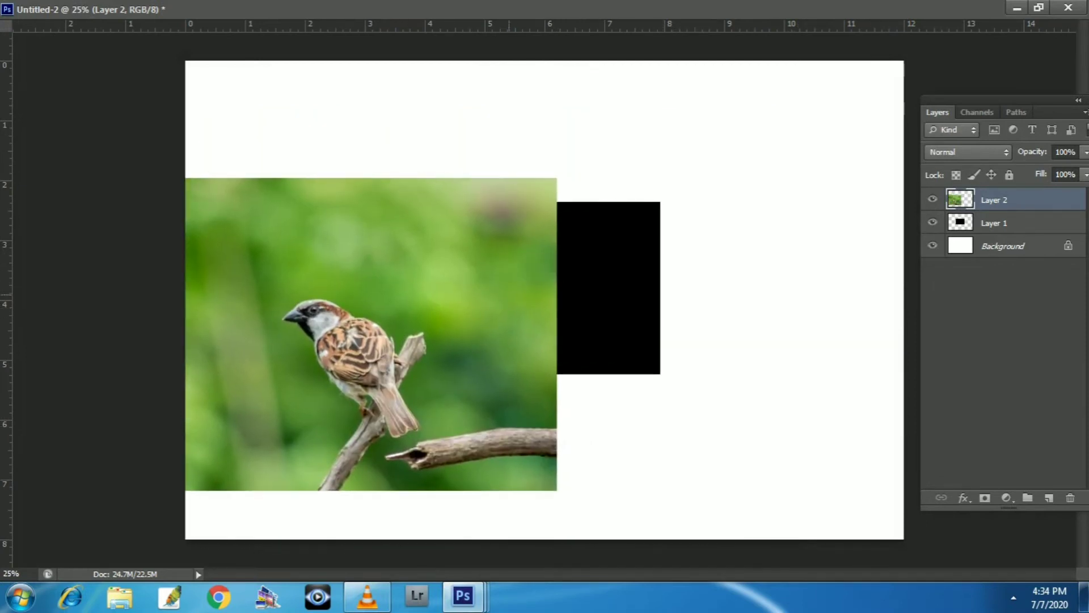
{"action": "left_click_drag", "start_coordinate": [496, 284], "coordinate": [496, 281]}
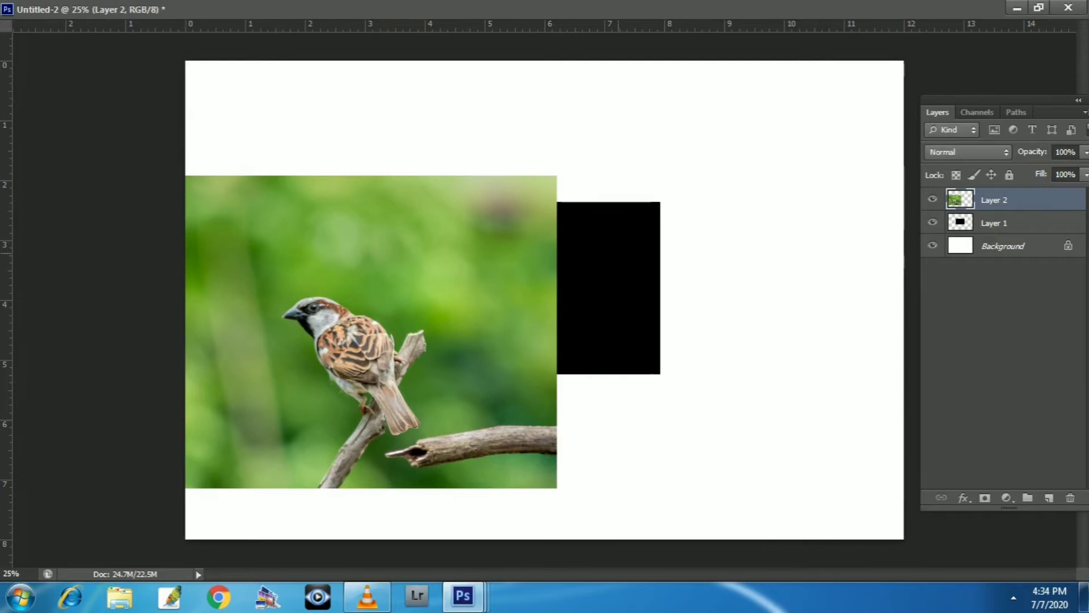
{"action": "left_click_drag", "start_coordinate": [488, 261], "coordinate": [505, 254]}
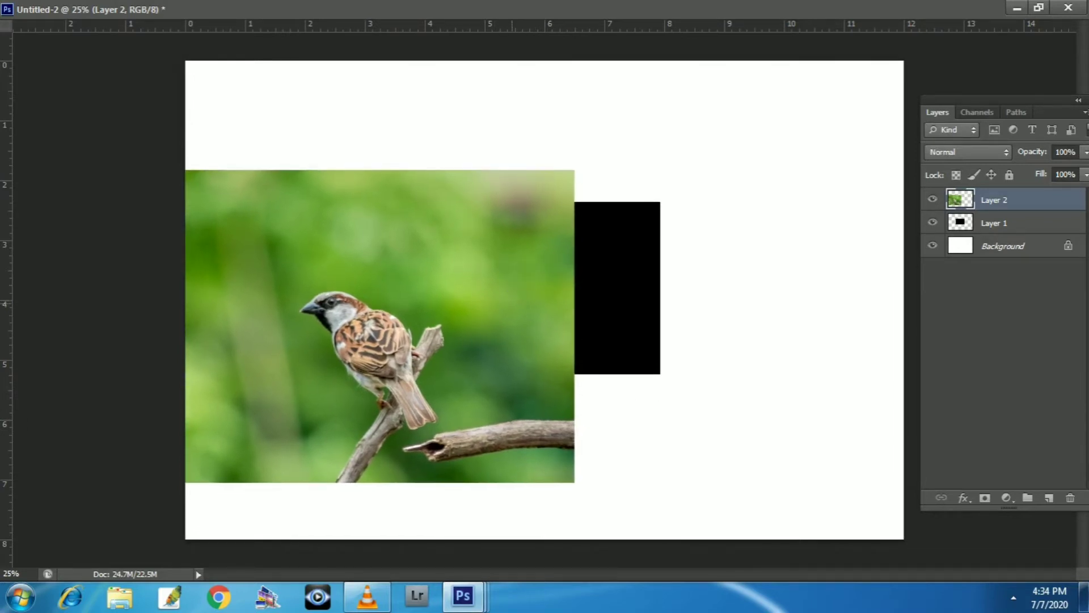
Try clipping the sparrow to the rectangle, then release it and cover the rectangle.
{"action": "key", "text": "ctrl+alt+g"}
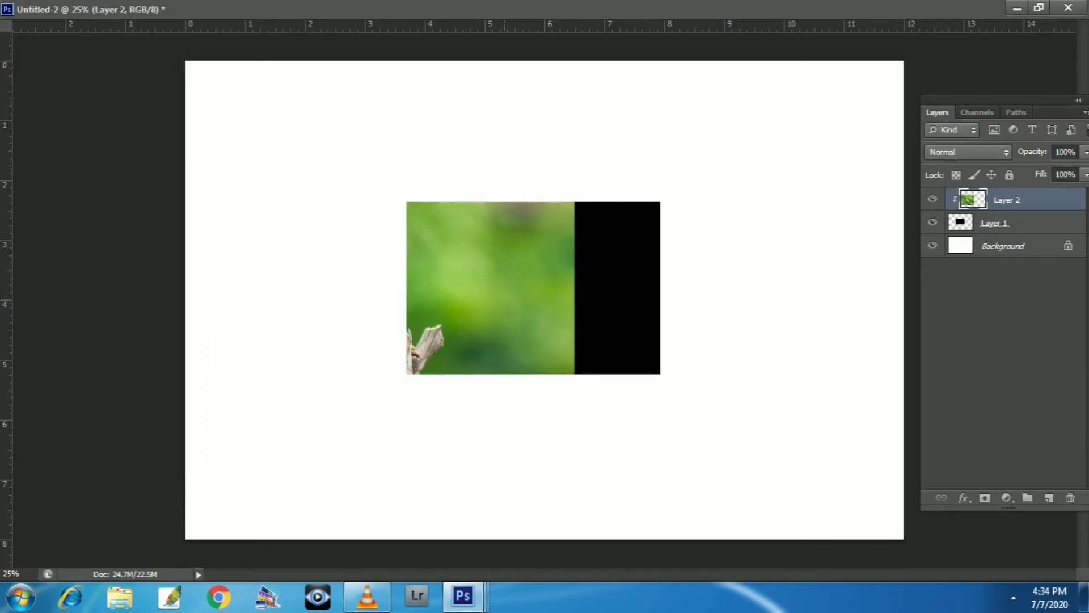
{"action": "left_click_drag", "start_coordinate": [510, 302], "coordinate": [634, 280]}
{"action": "left_click_drag", "start_coordinate": [644, 241], "coordinate": [657, 196]}
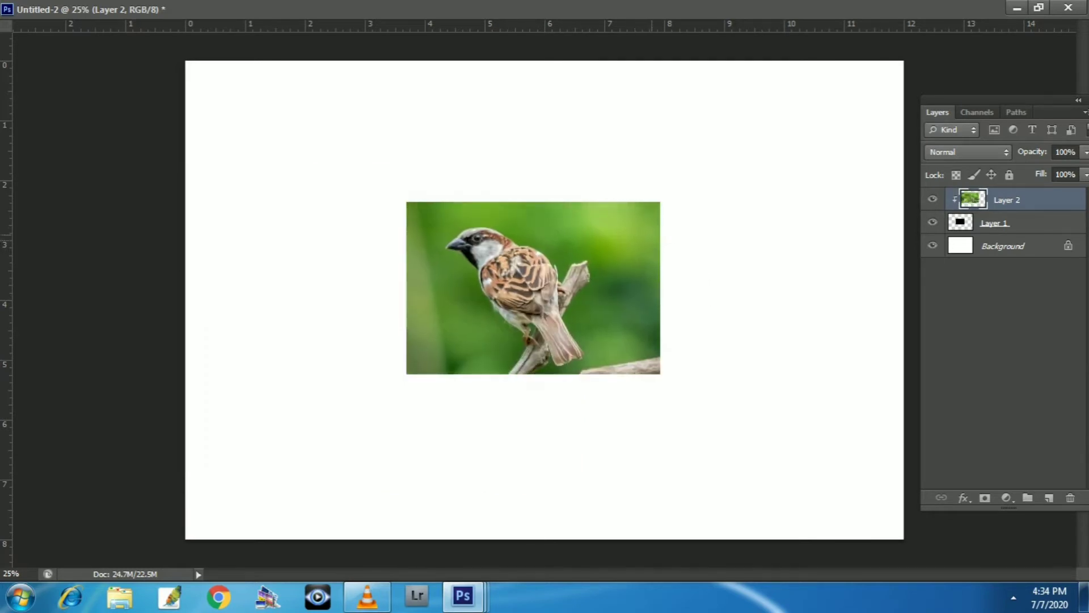
{"action": "key", "text": "ctrl+alt+z"}
{"action": "key", "text": "ctrl+alt+z"}
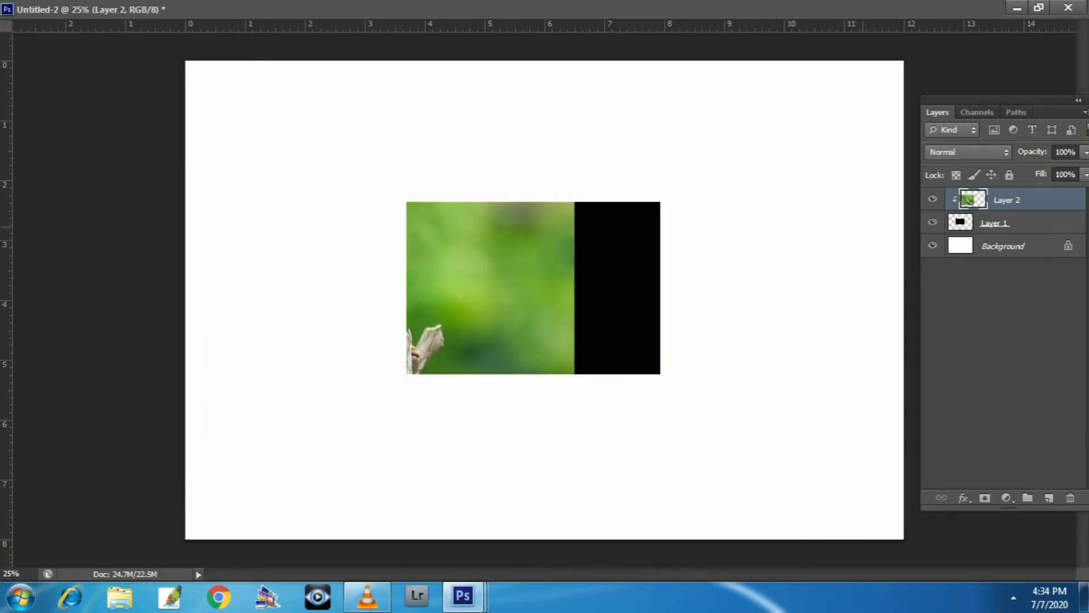
{"action": "key", "text": "ctrl+alt+z"}
{"action": "key", "text": "ctrl+alt+z"}
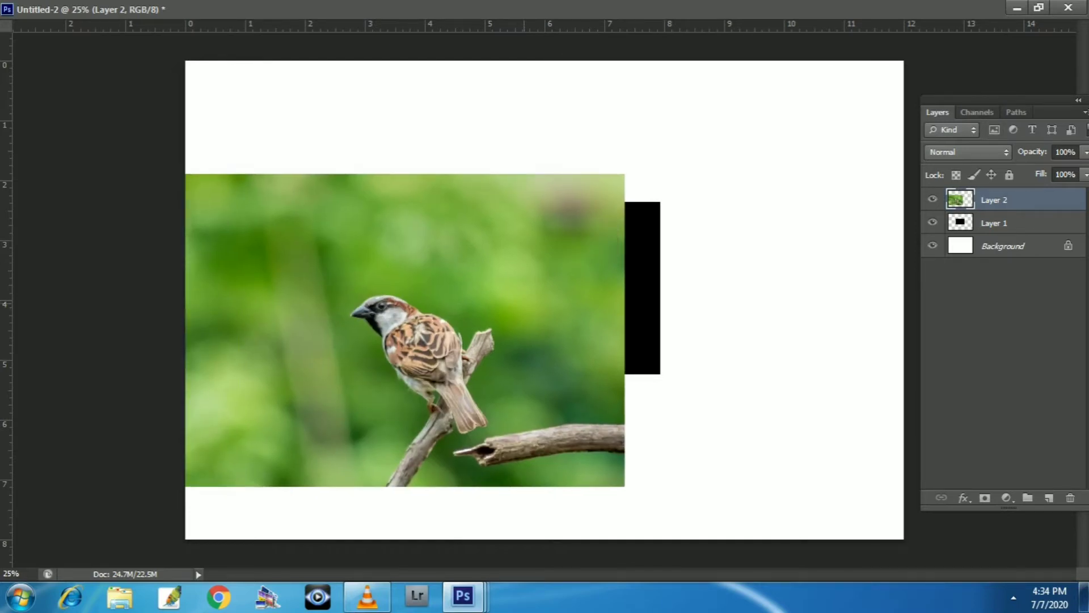
{"action": "left_click_drag", "start_coordinate": [525, 246], "coordinate": [594, 227]}
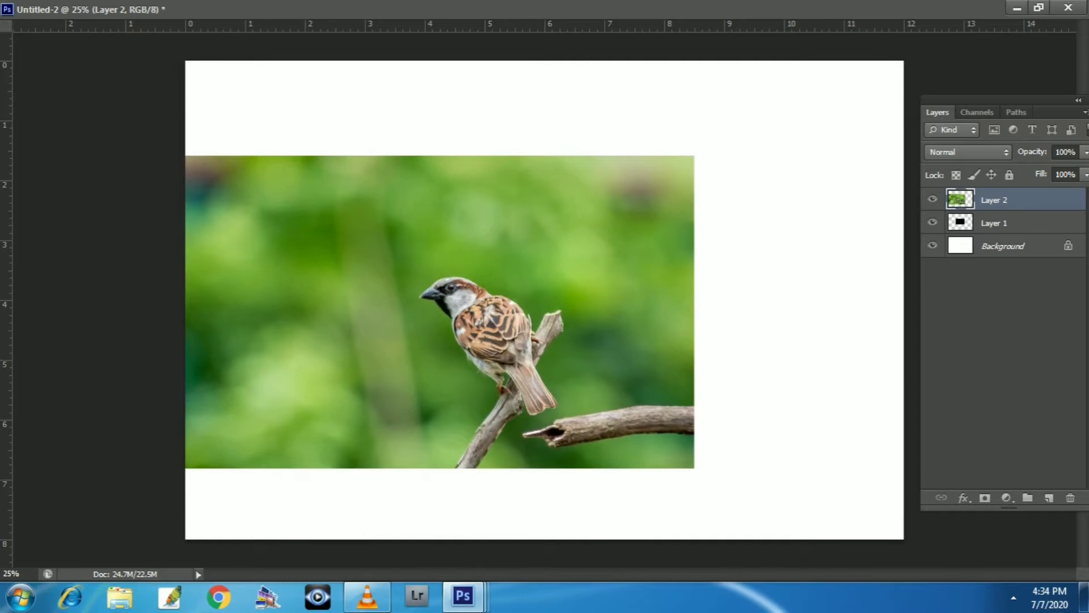
Try a clipping mask from the sparrow layer's context menu and reposition the photo.
{"action": "right_click", "coordinate": [1001, 200]}
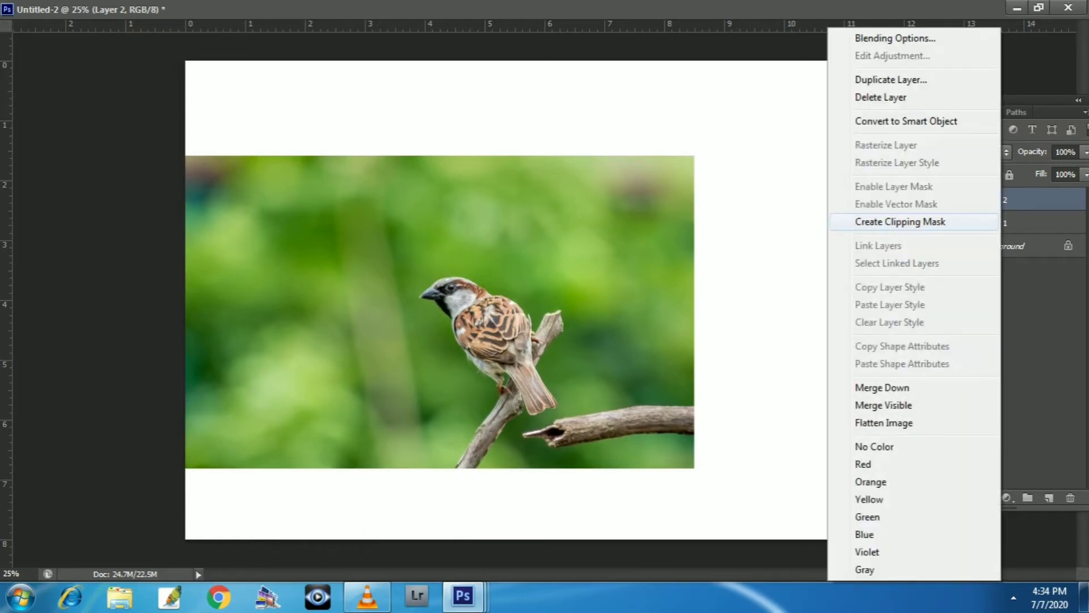
{"action": "left_click", "coordinate": [900, 221]}
{"action": "mouse_move", "coordinate": [412, 296]}
{"action": "left_mouse_down"}
{"action": "mouse_move", "coordinate": [456, 281]}
{"action": "mouse_move", "coordinate": [451, 253]}
{"action": "left_mouse_up"}
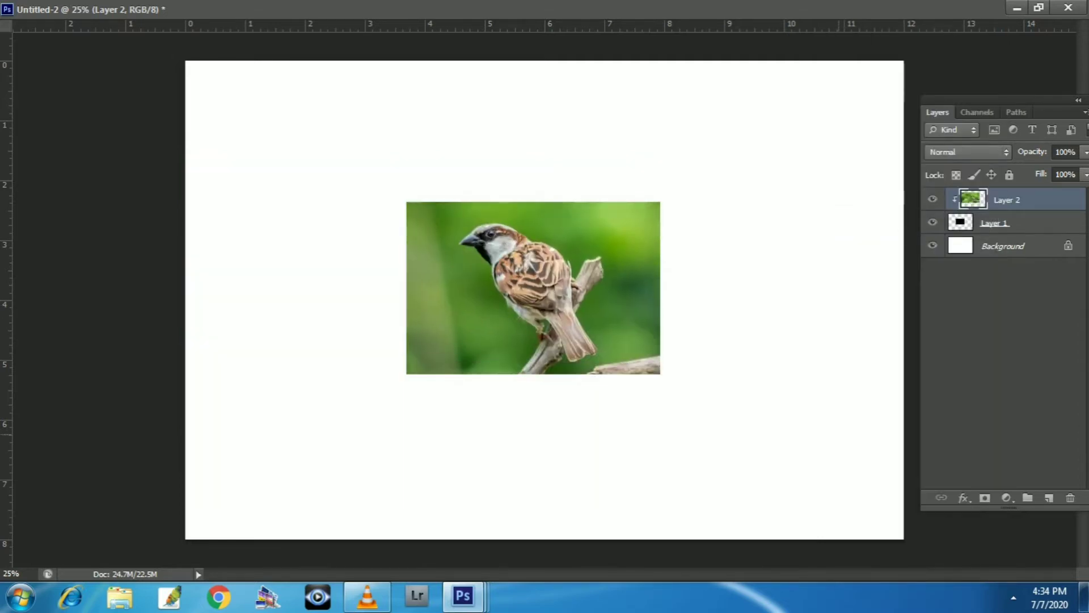
{"action": "key", "text": "ctrl+z"}
{"action": "key", "text": "ctrl+z"}
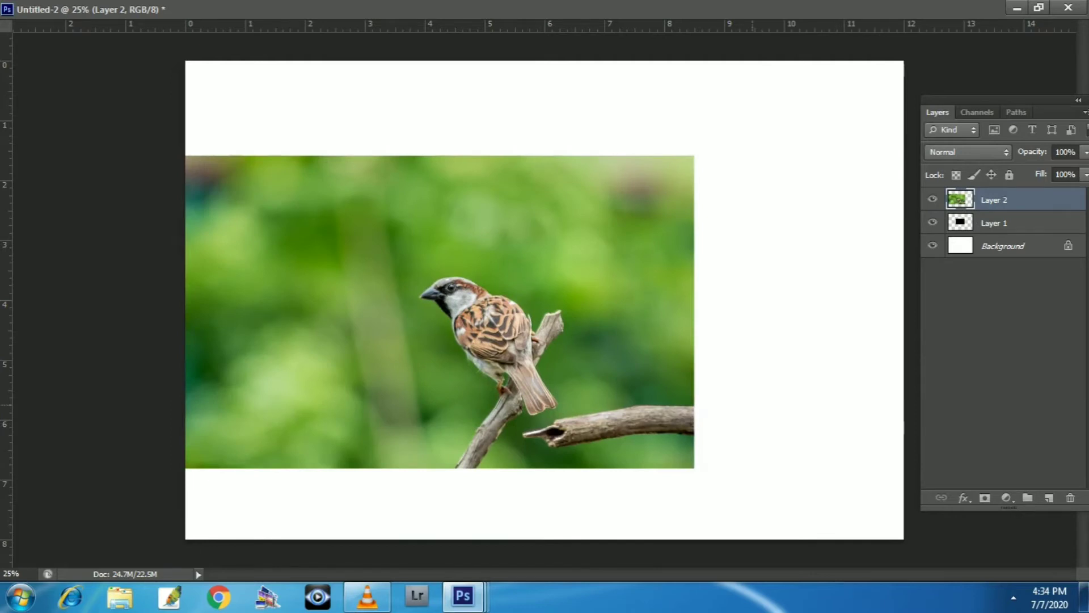
{"action": "left_click_drag", "start_coordinate": [589, 263], "coordinate": [568, 309]}
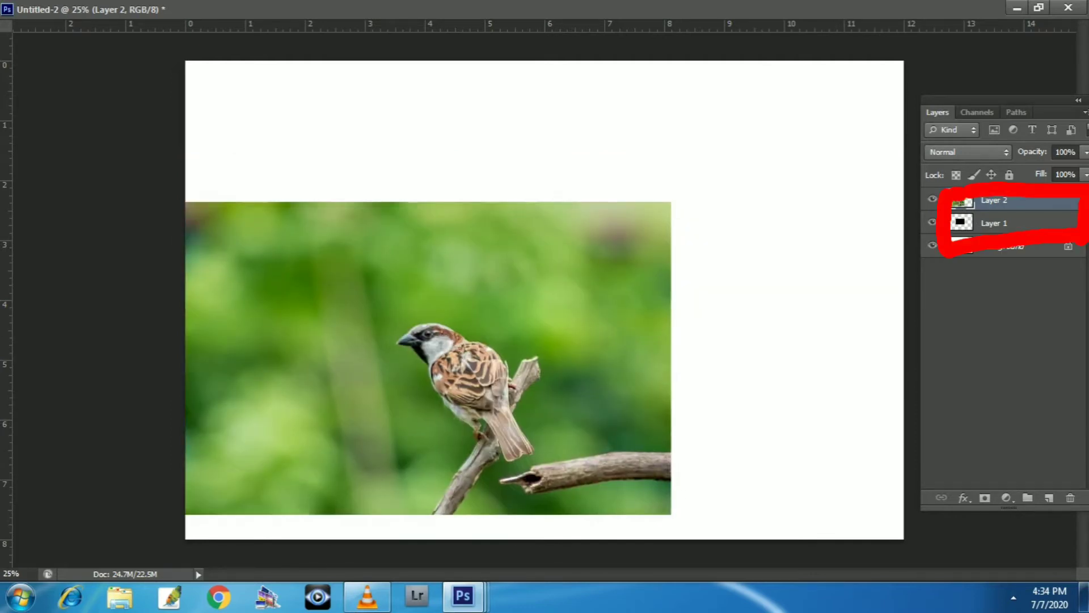
Clip the sparrow layer with Ctrl+Alt+G and move it so the bird shows.
{"action": "key", "text": "alt+bracketleft"}
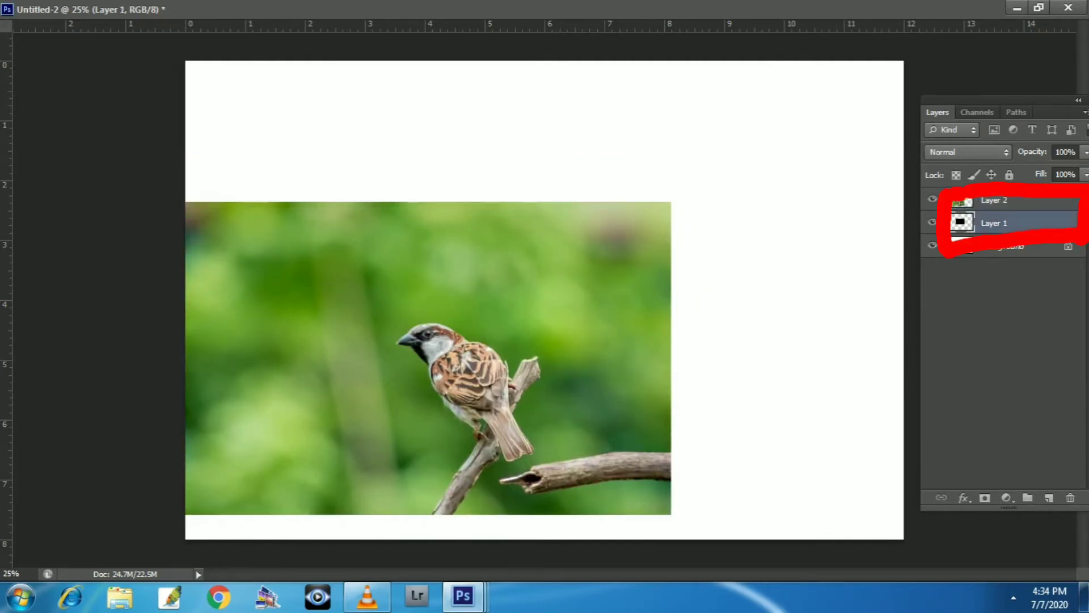
{"action": "key", "text": "alt+bracketright"}
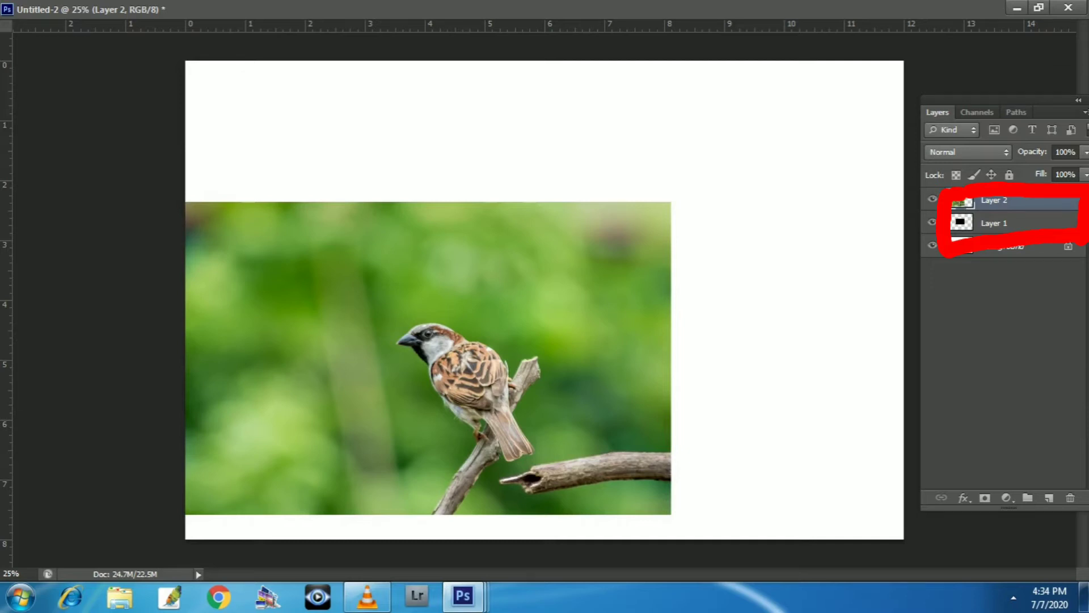
{"action": "key", "text": "ctrl+alt+g"}
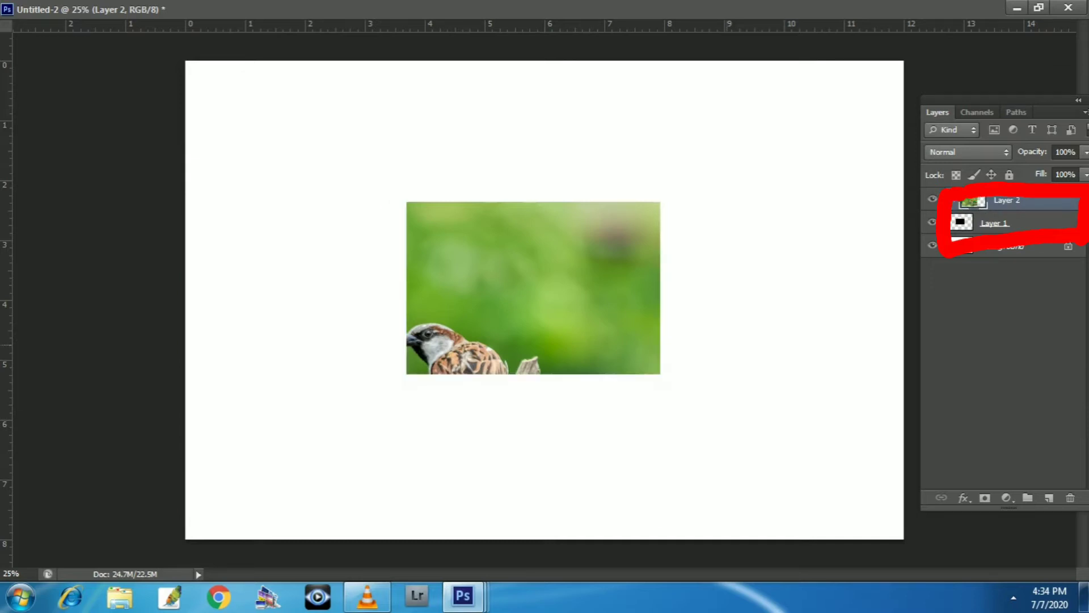
{"action": "left_click_drag", "start_coordinate": [607, 272], "coordinate": [624, 213]}
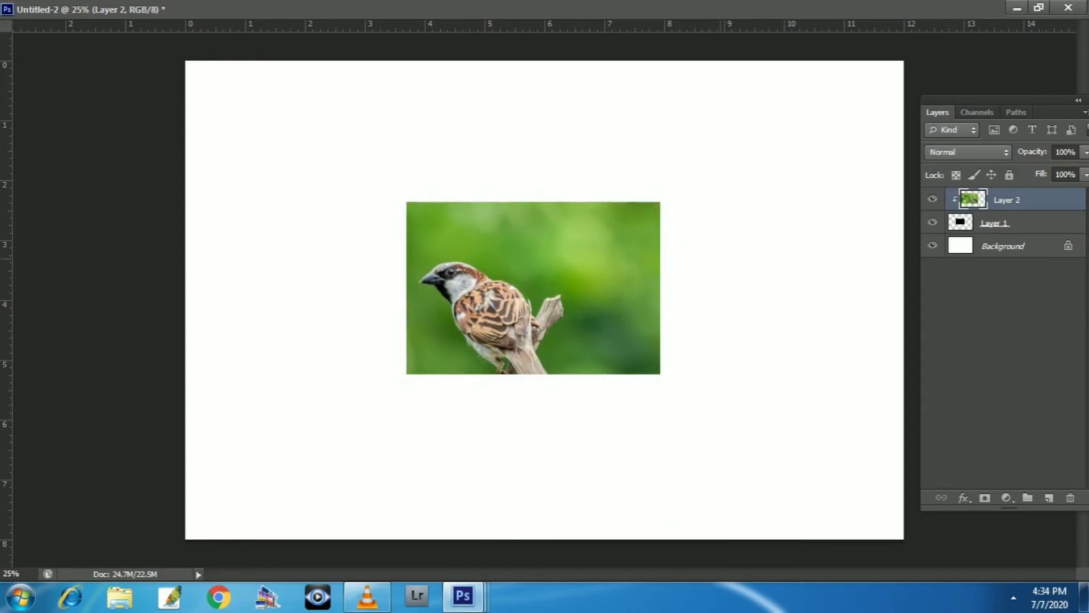
Scale the sparrow photo down with Free Transform to fit over the rectangle.
{"action": "key", "text": "ctrl+t"}
{"action": "left_click_drag", "start_coordinate": [696, 138], "coordinate": [548, 220]}
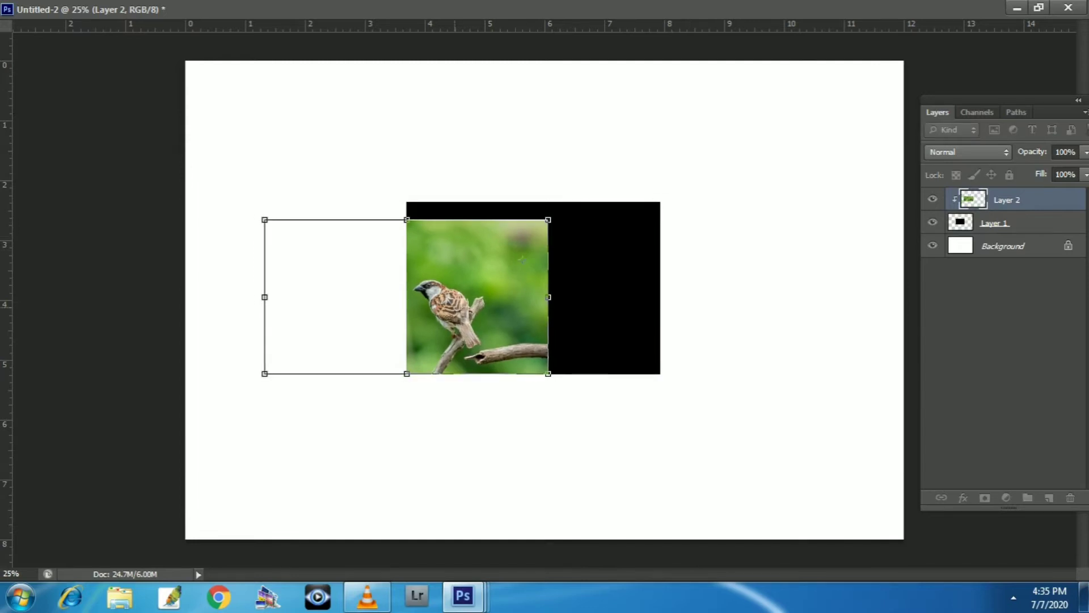
{"action": "left_click_drag", "start_coordinate": [460, 305], "coordinate": [584, 295]}
{"action": "left_click_drag", "start_coordinate": [676, 206], "coordinate": [707, 198]}
{"action": "key", "text": "Return"}
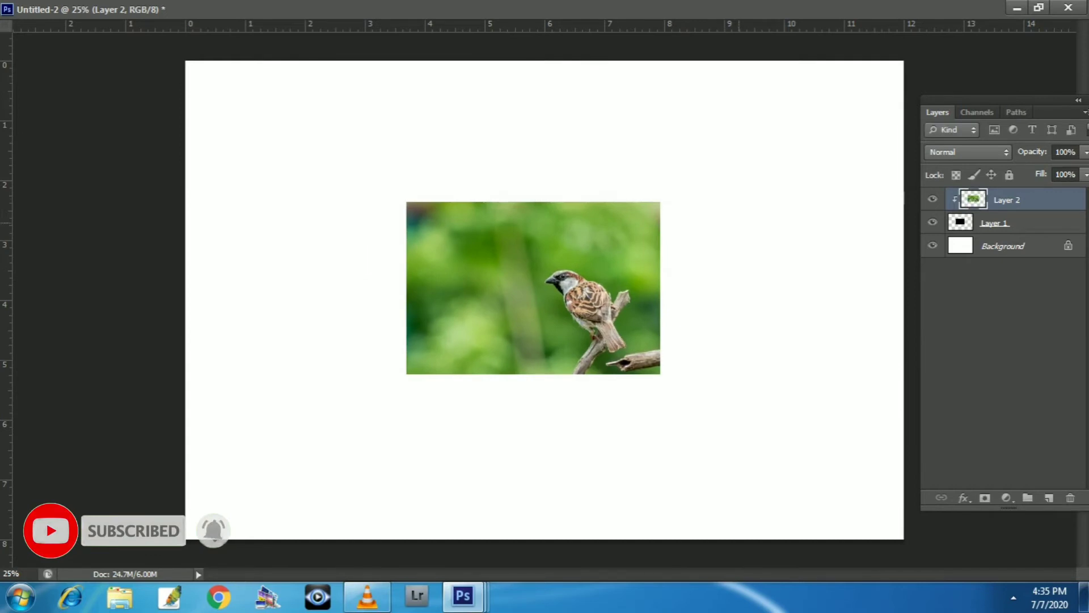
Reposition the rectangle and photo so the sparrow fills the frame, bird right.
{"action": "left_click", "coordinate": [995, 222]}
{"action": "mouse_move", "coordinate": [648, 248]}
{"action": "left_mouse_down"}
{"action": "mouse_move", "coordinate": [696, 225]}
{"action": "mouse_move", "coordinate": [629, 259]}
{"action": "left_mouse_up"}
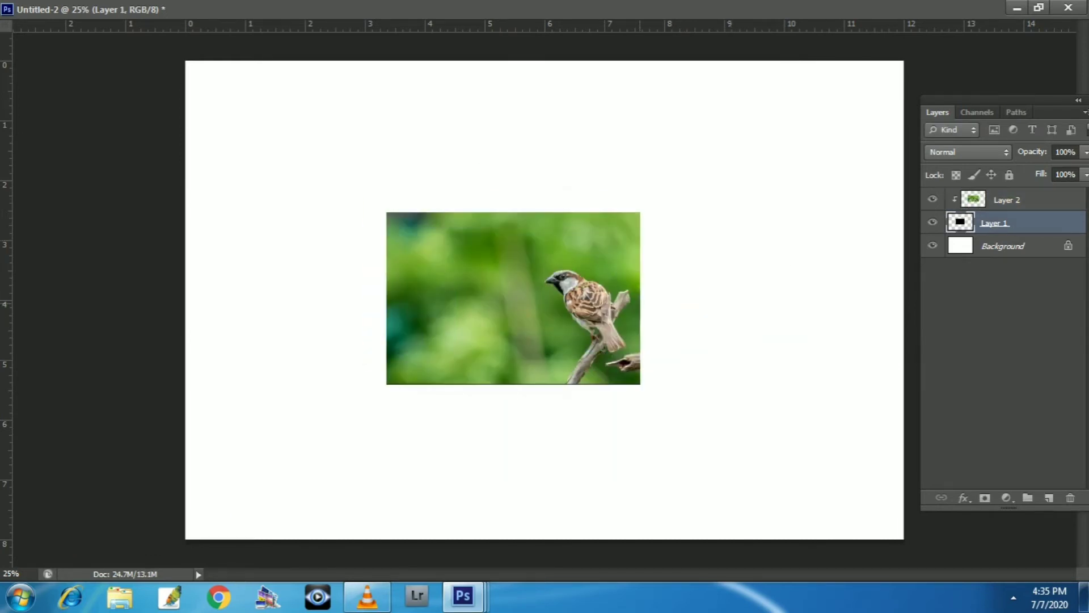
{"action": "mouse_move", "coordinate": [562, 247]}
{"action": "left_mouse_down"}
{"action": "mouse_move", "coordinate": [582, 235]}
{"action": "mouse_move", "coordinate": [578, 252]}
{"action": "left_mouse_up"}
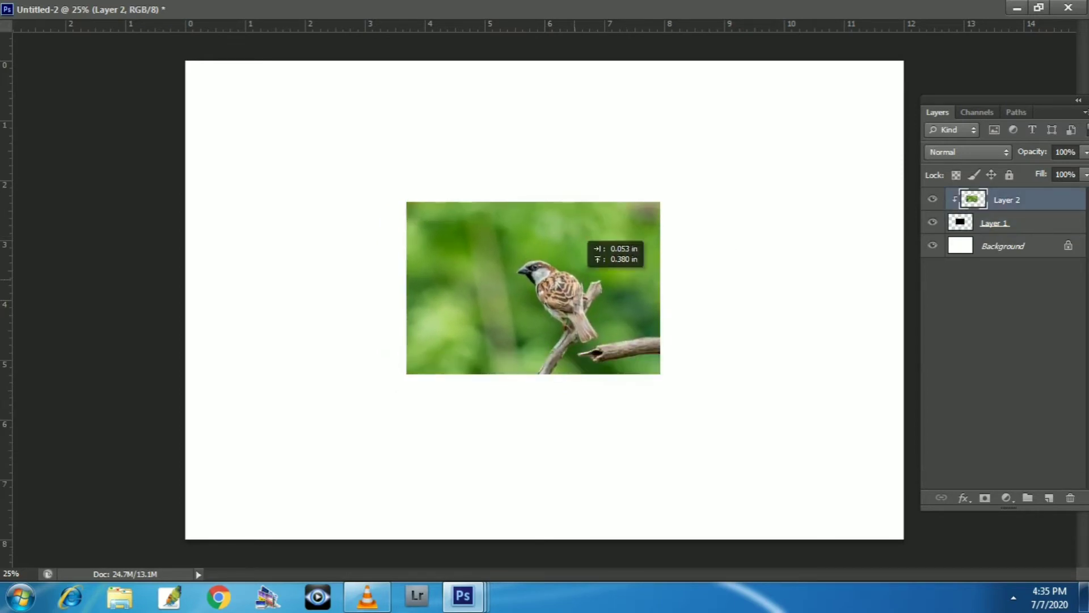
{"action": "mouse_move", "coordinate": [601, 283]}
{"action": "left_mouse_down"}
{"action": "mouse_move", "coordinate": [562, 286]}
{"action": "mouse_move", "coordinate": [571, 272]}
{"action": "left_mouse_up"}
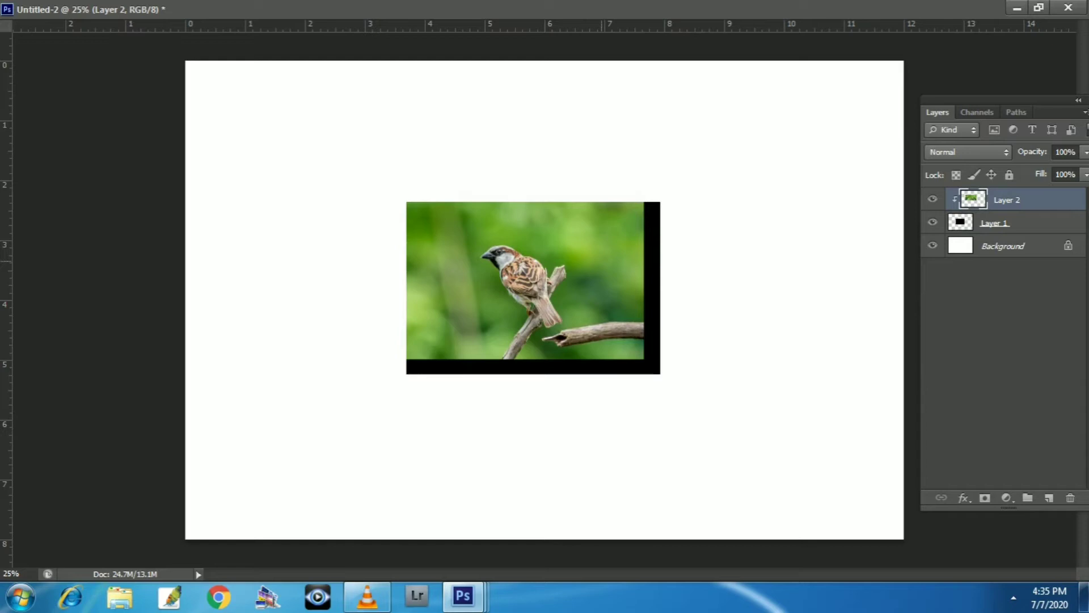
{"action": "left_click_drag", "start_coordinate": [610, 280], "coordinate": [643, 303]}
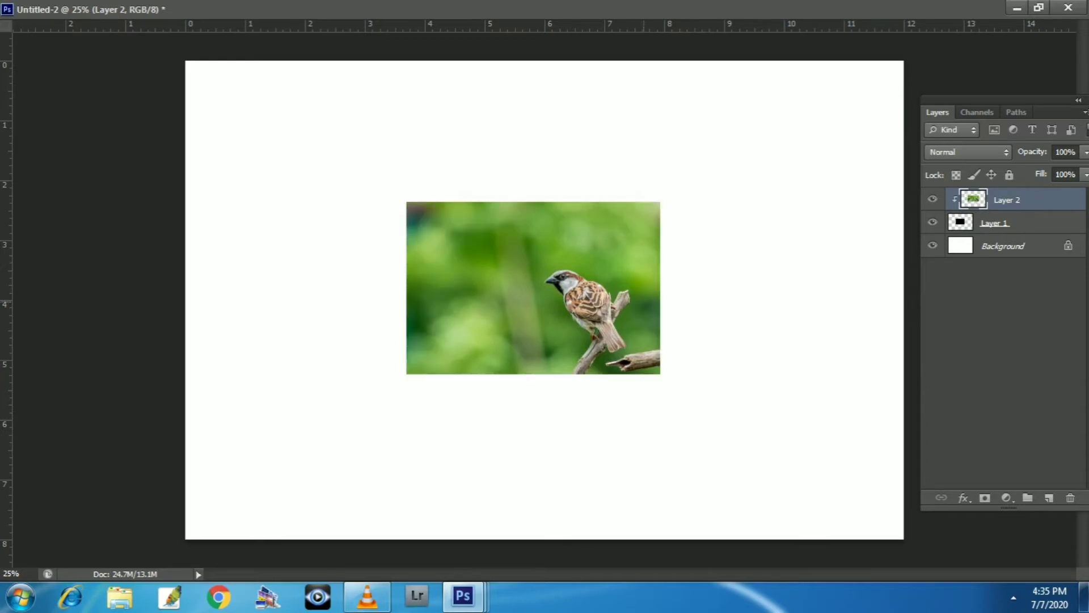
Distort the rectangle frame's four corners into a slanted quadrilateral.
{"action": "key", "text": "alt+bracketleft"}
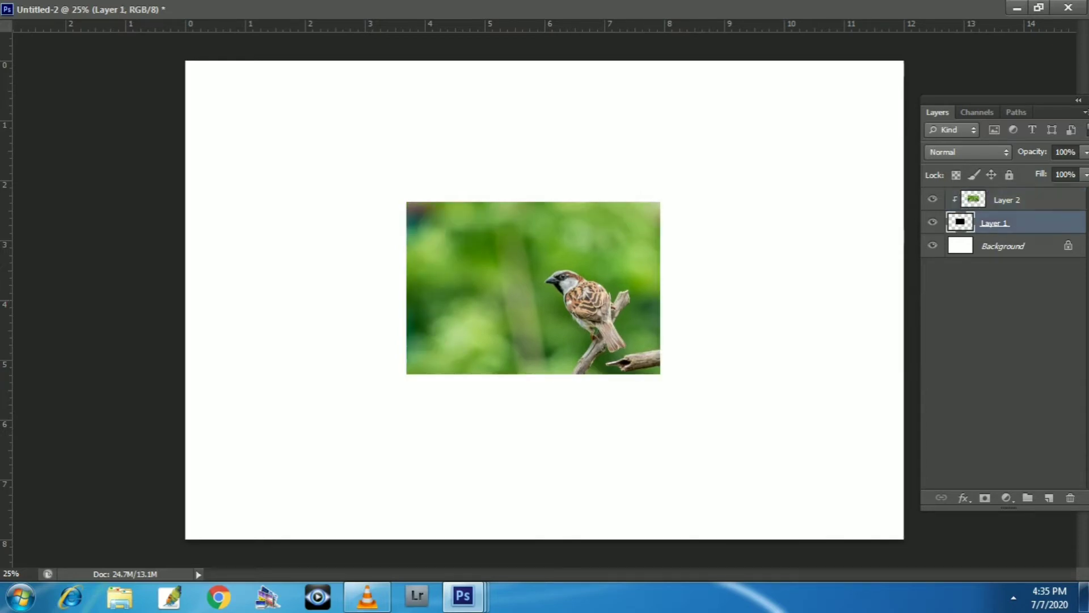
{"action": "key", "text": "ctrl+t"}
{"action": "left_click_drag", "start_coordinate": [660, 202], "coordinate": [712, 146]}
{"action": "left_click_drag", "start_coordinate": [660, 373], "coordinate": [684, 450]}
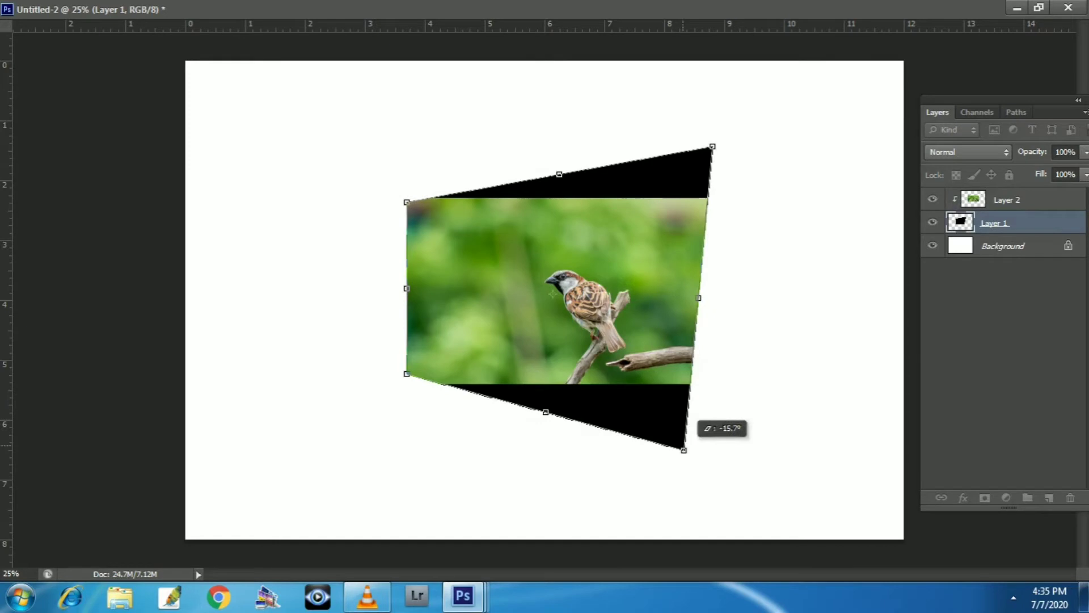
{"action": "left_click_drag", "start_coordinate": [406, 373], "coordinate": [324, 369]}
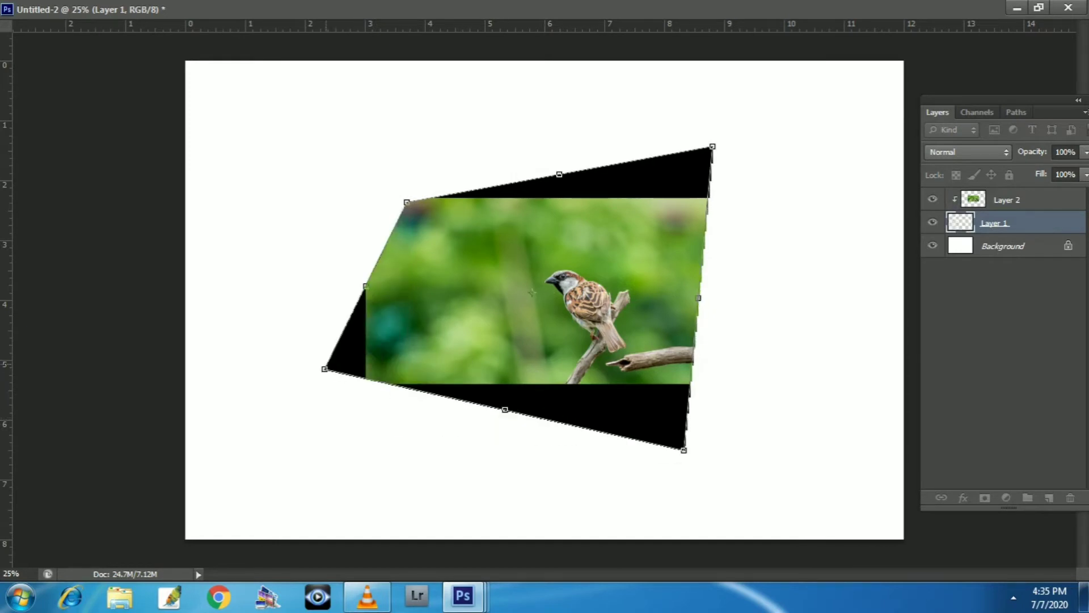
{"action": "left_click_drag", "start_coordinate": [407, 202], "coordinate": [379, 248]}
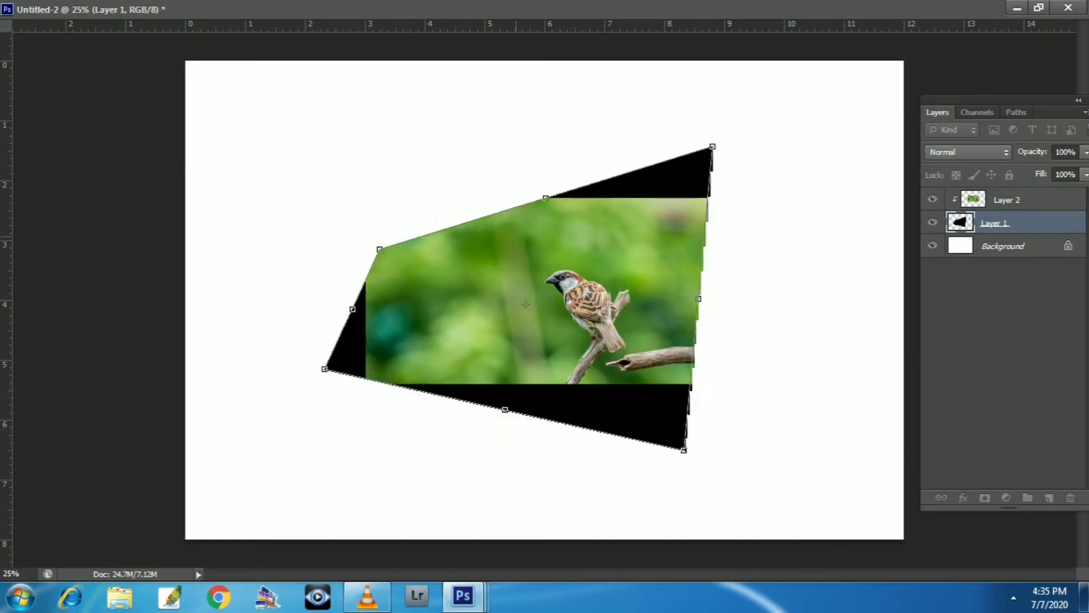
{"action": "key", "text": "Return"}
Enlarge and position the sparrow photo to fill the slanted frame.
{"action": "left_click_drag", "start_coordinate": [596, 227], "coordinate": [579, 227]}
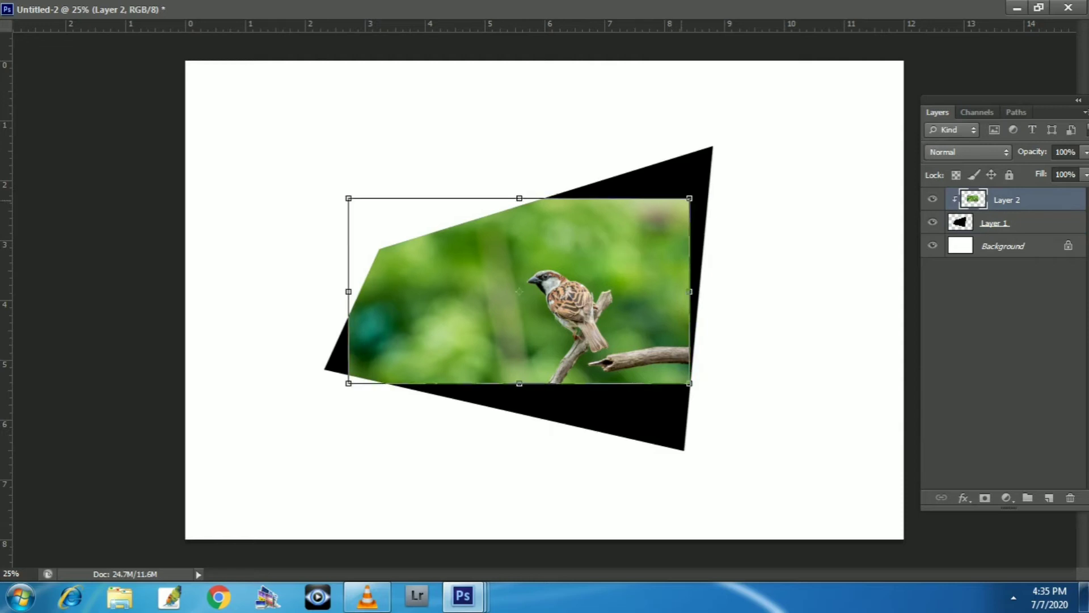
{"action": "left_click_drag", "start_coordinate": [689, 198], "coordinate": [810, 125]}
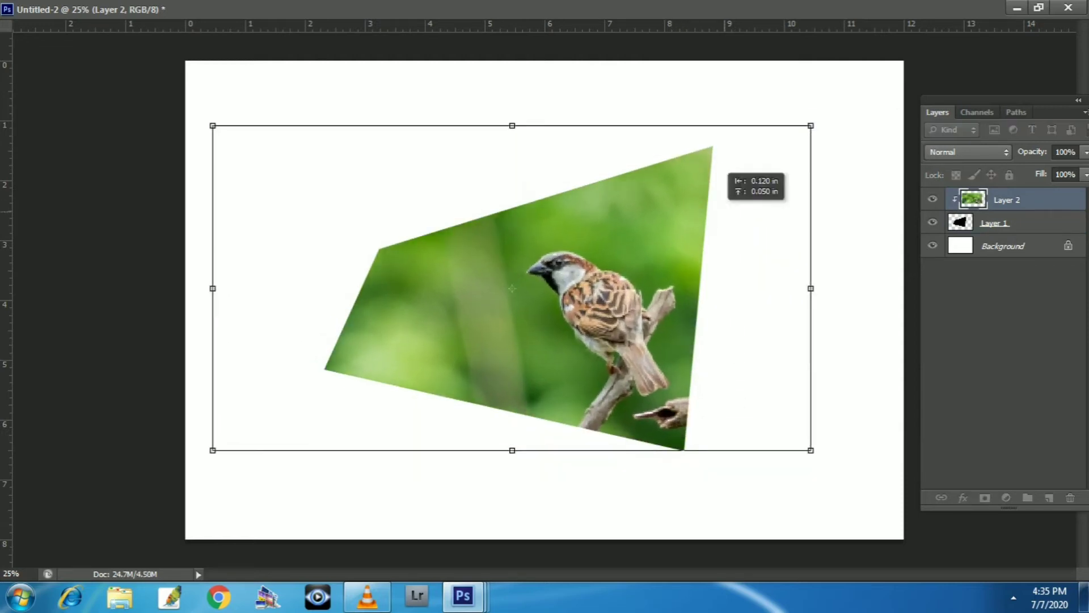
{"action": "left_click_drag", "start_coordinate": [718, 170], "coordinate": [699, 181]}
{"action": "key", "text": "Return"}
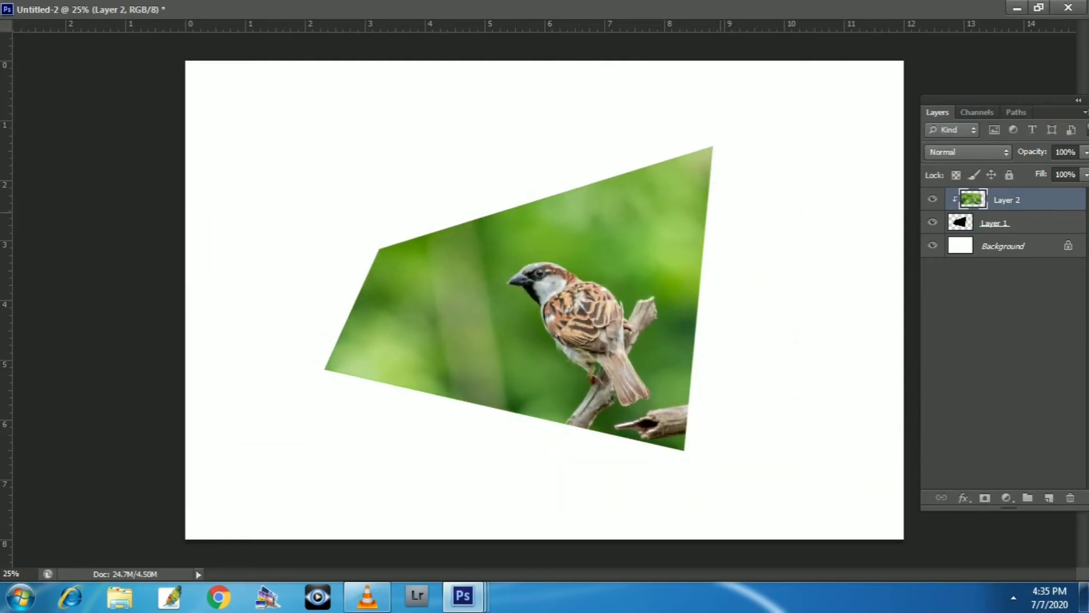
{"action": "left_click_drag", "start_coordinate": [635, 219], "coordinate": [639, 209]}
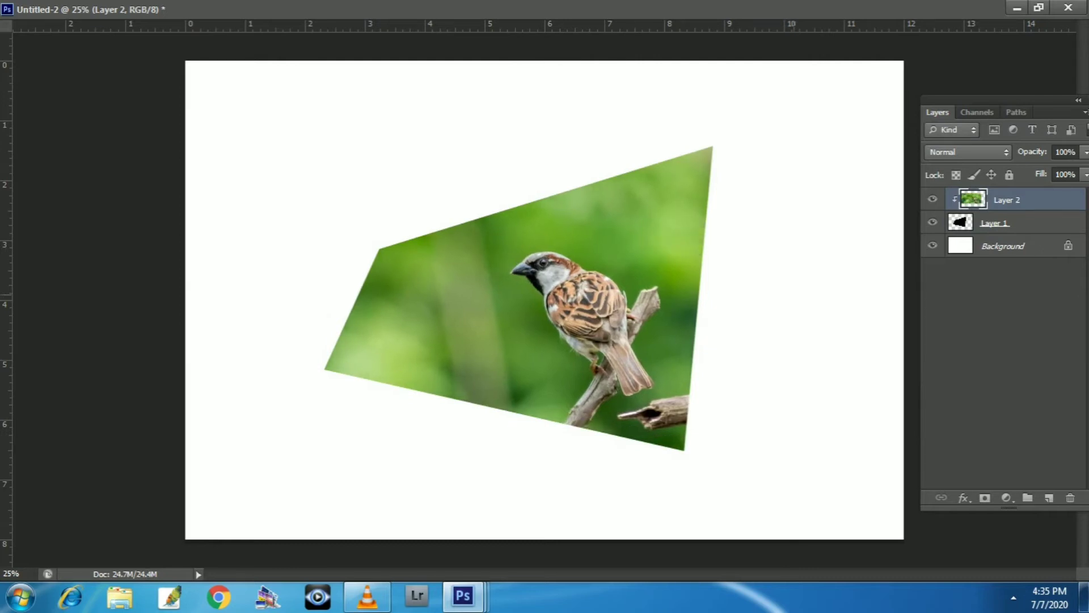
{"action": "left_click_drag", "start_coordinate": [590, 301], "coordinate": [564, 285]}
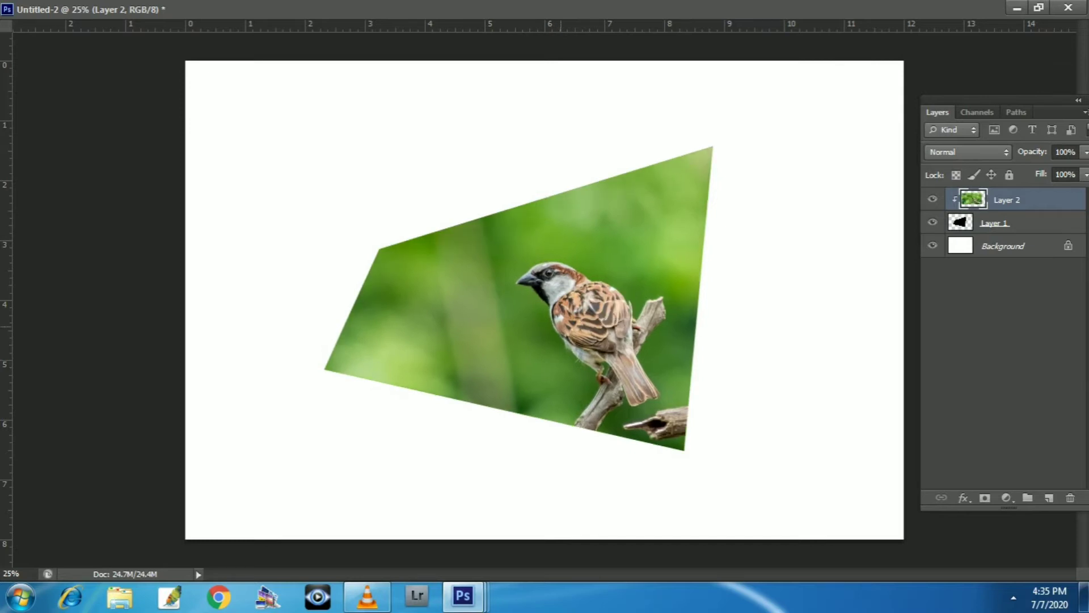
Select the frame layer, nudge it, then delete it.
{"action": "key", "text": "alt+bracketleft"}
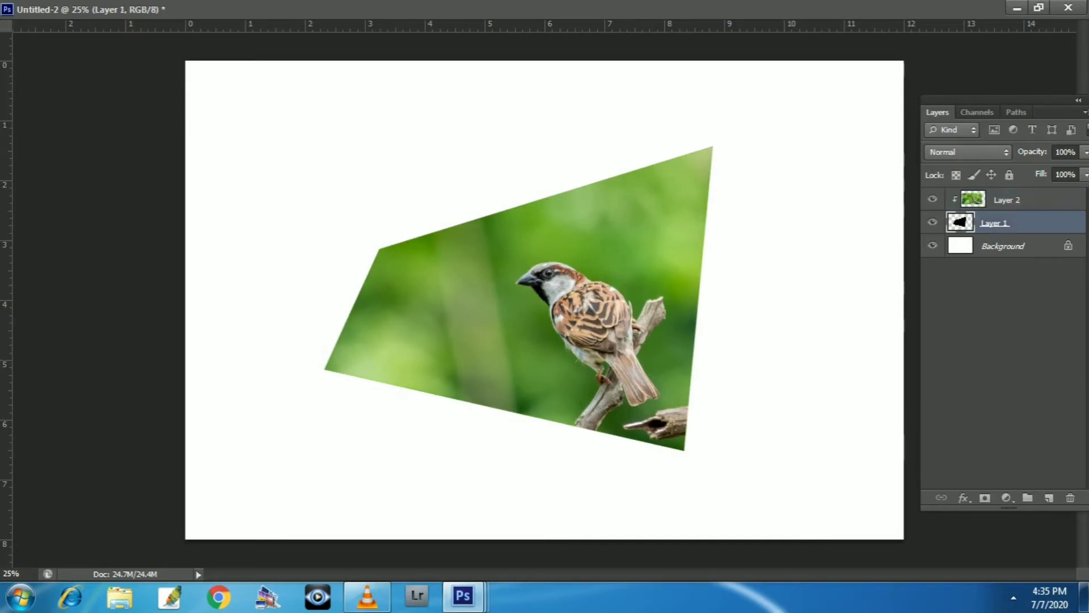
{"action": "left_click_drag", "start_coordinate": [510, 295], "coordinate": [502, 285]}
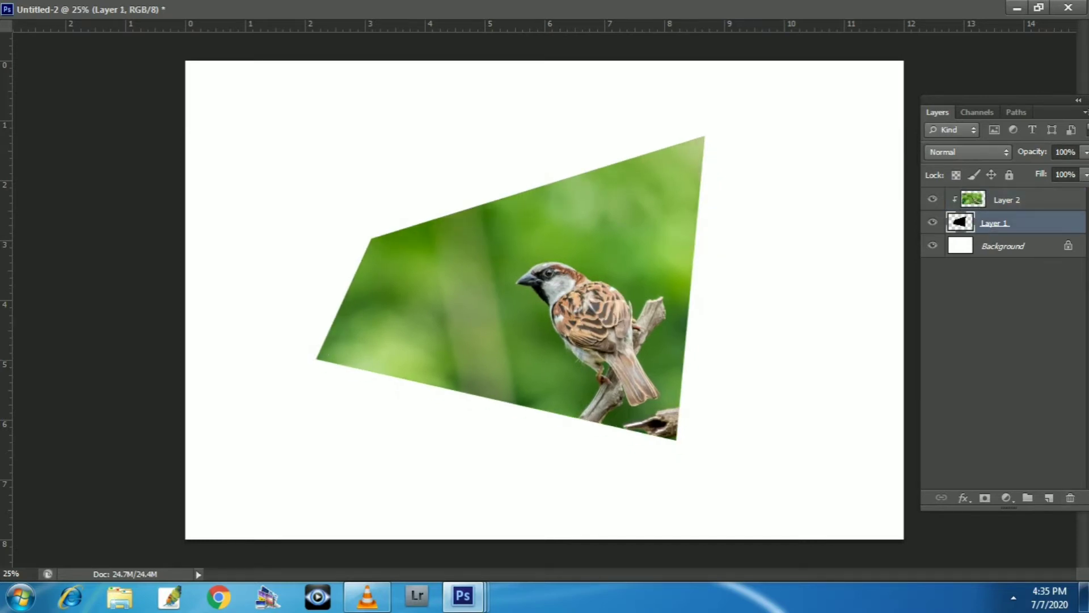
{"action": "key", "text": "Delete"}
{"action": "key", "text": "Return"}
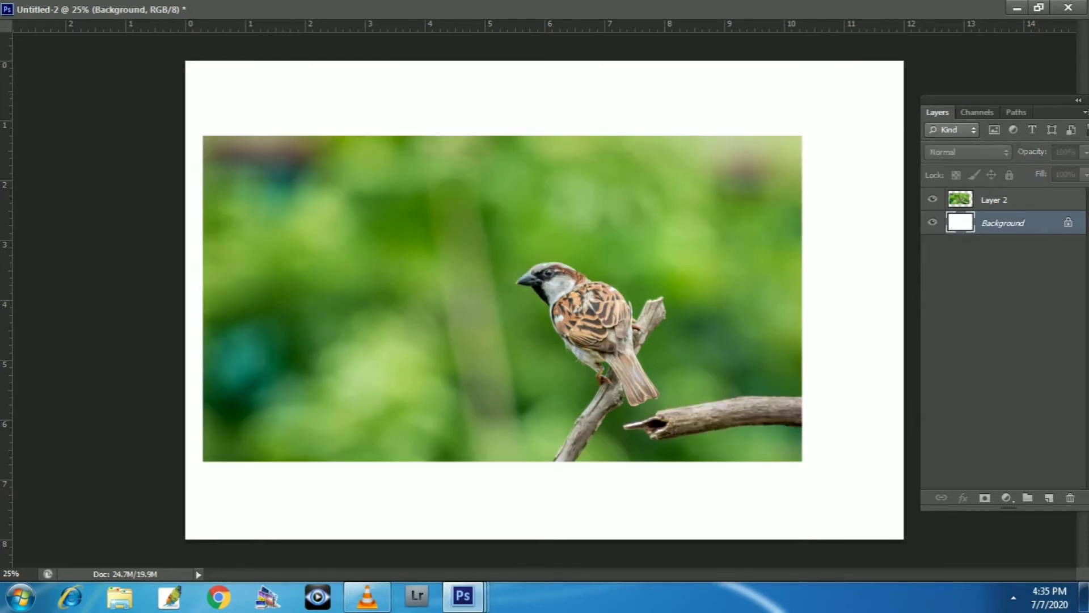
Delete the sparrow photo layer and add a fresh empty layer above the background.
{"action": "key", "text": "alt+bracketright"}
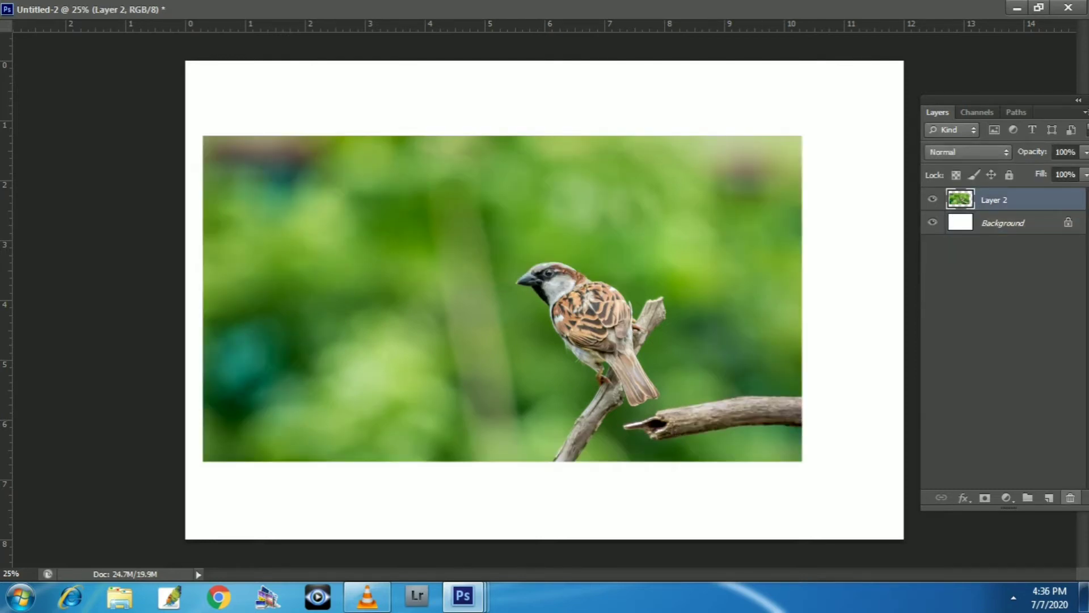
{"action": "left_click", "coordinate": [1070, 497]}
{"action": "key", "text": "Return"}
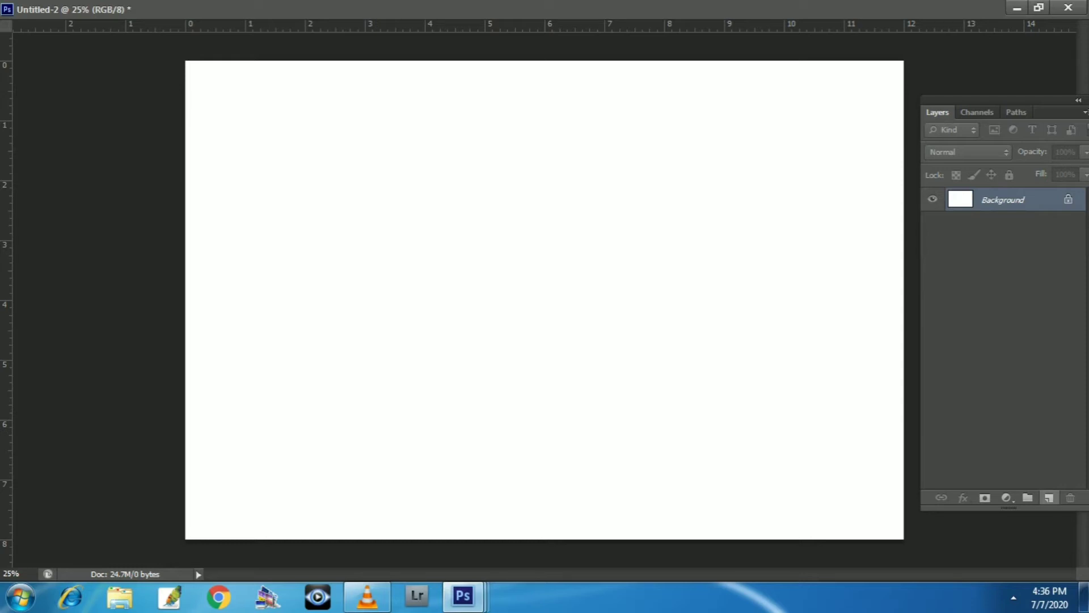
{"action": "left_click", "coordinate": [1049, 498]}
Drag the sparrow photo into the new document as Layer 2.
{"action": "key", "text": "f"}
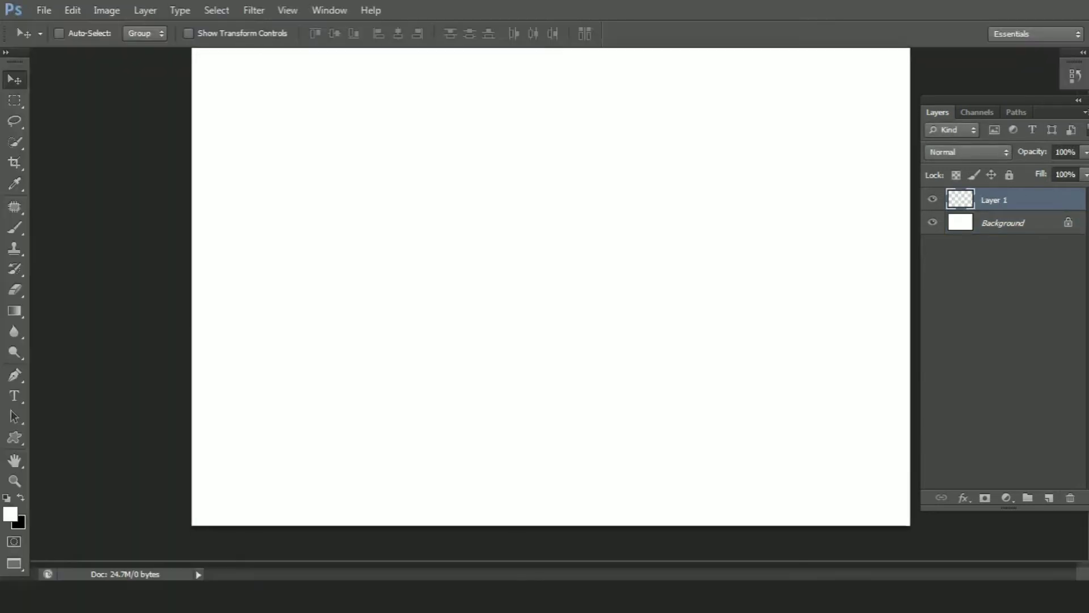
{"action": "key", "text": "f"}
{"action": "key", "text": "f"}
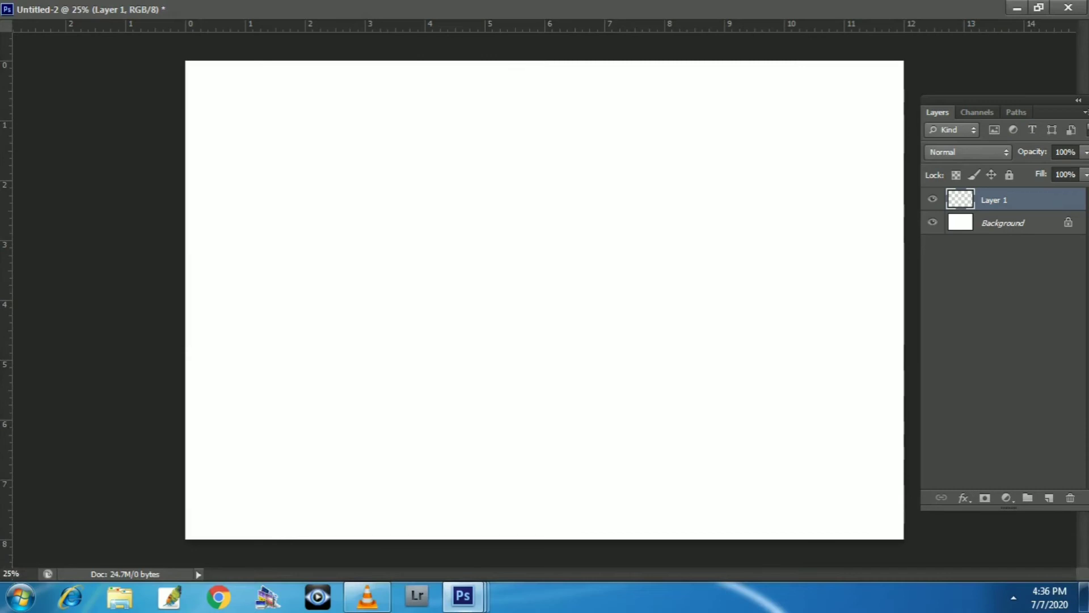
{"action": "key", "text": "f"}
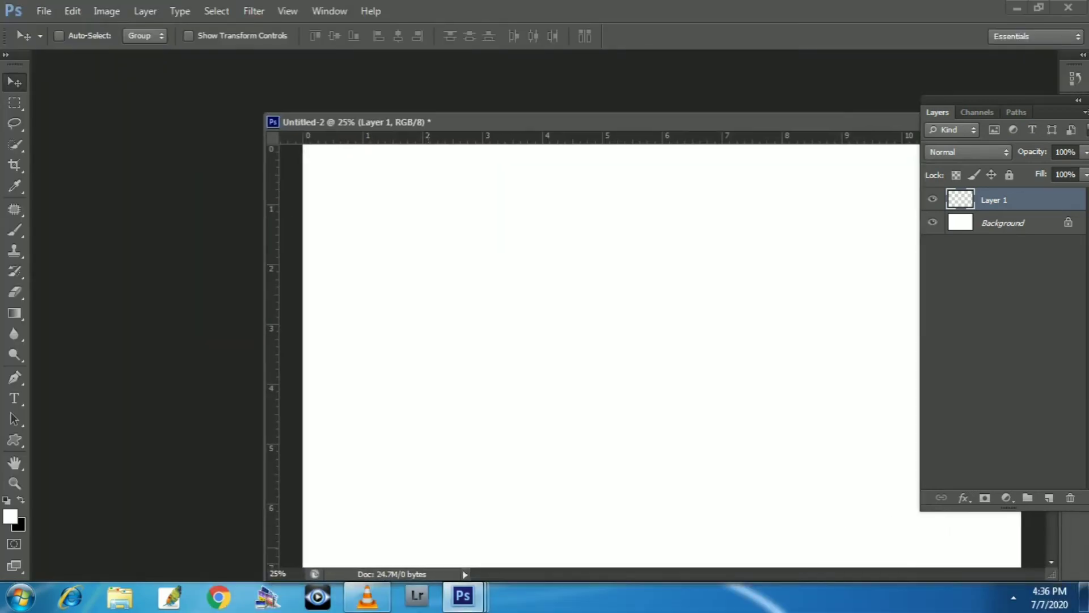
{"action": "left_click", "coordinate": [292, 513]}
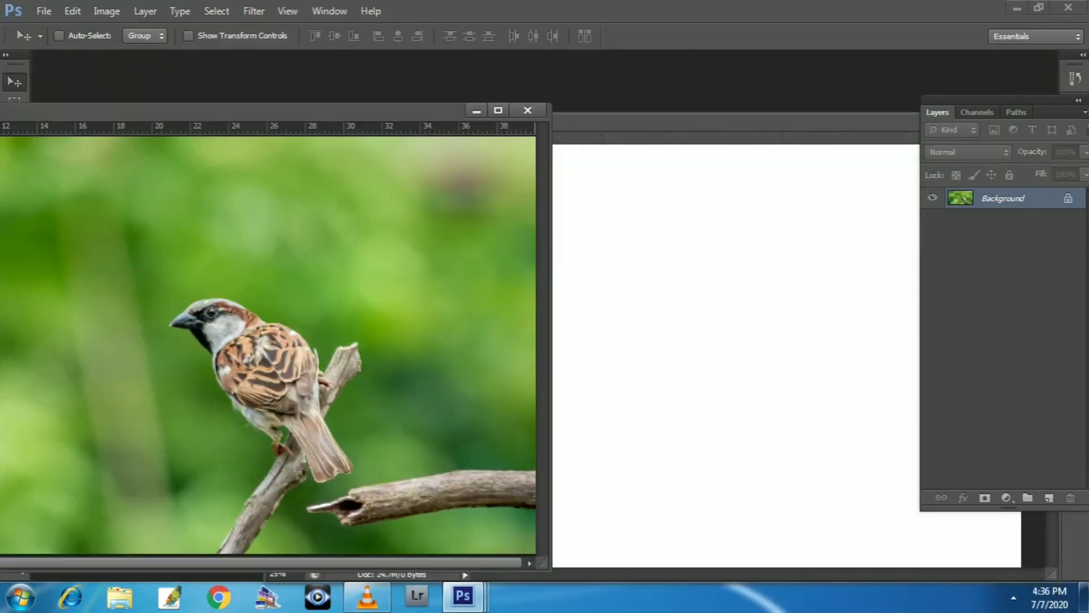
{"action": "left_click_drag", "start_coordinate": [534, 284], "coordinate": [681, 306]}
{"action": "key", "text": "f"}
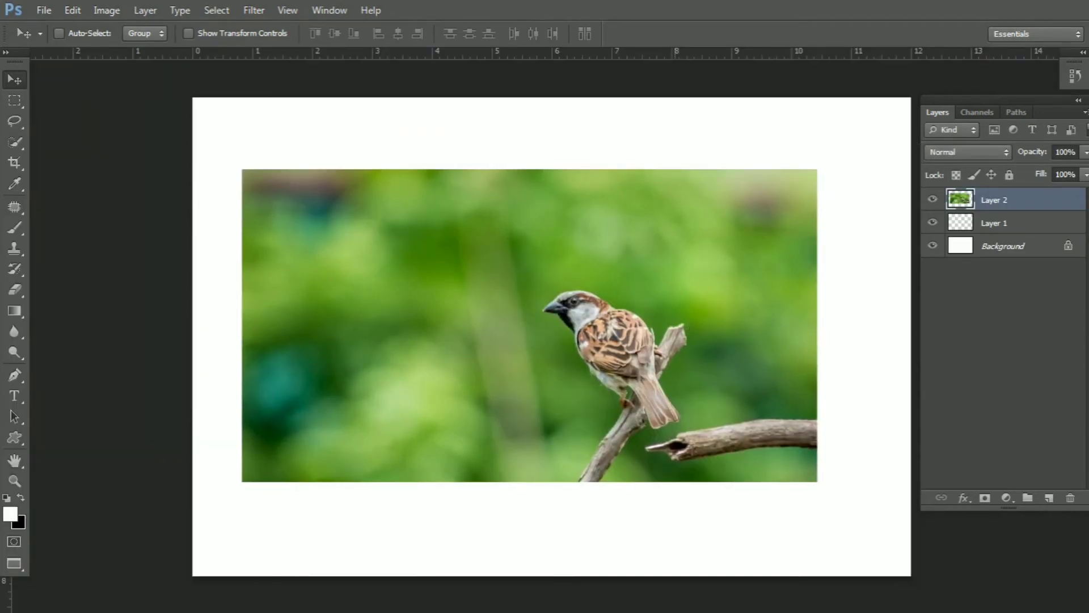
Scale the sparrow photo to about 161.8% so it covers the canvas, and position it.
{"action": "key", "text": "ctrl+minus"}
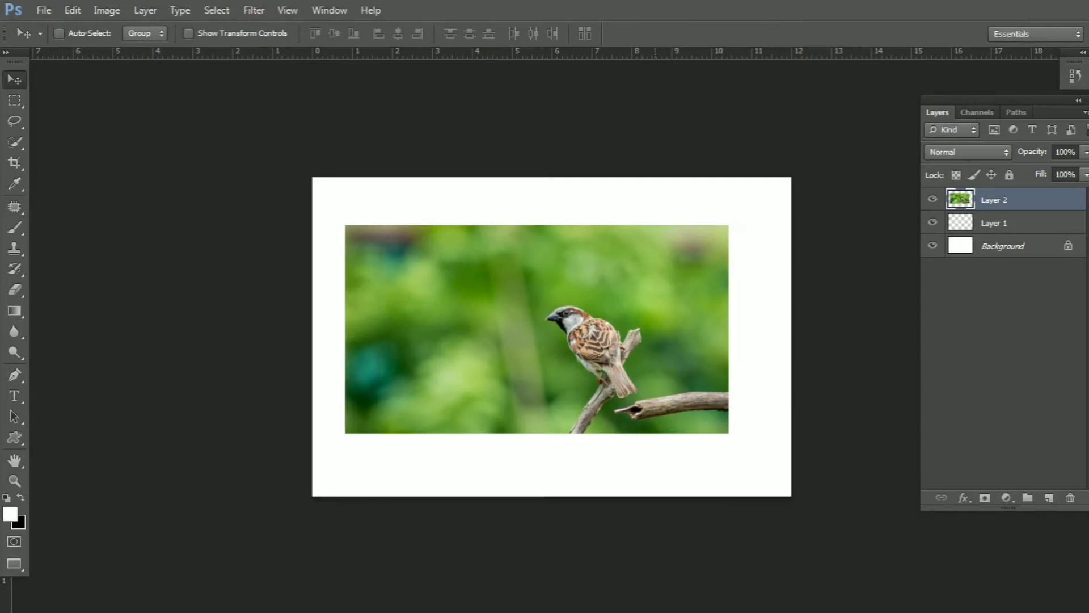
{"action": "key", "text": "ctrl+t"}
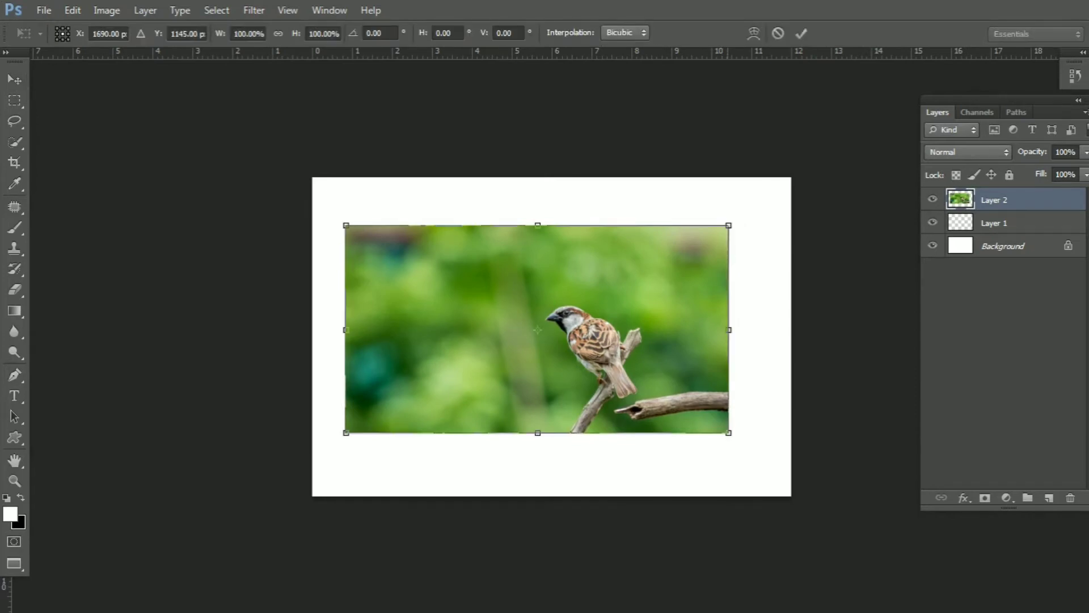
{"action": "left_click_drag", "start_coordinate": [729, 225], "coordinate": [846, 161]}
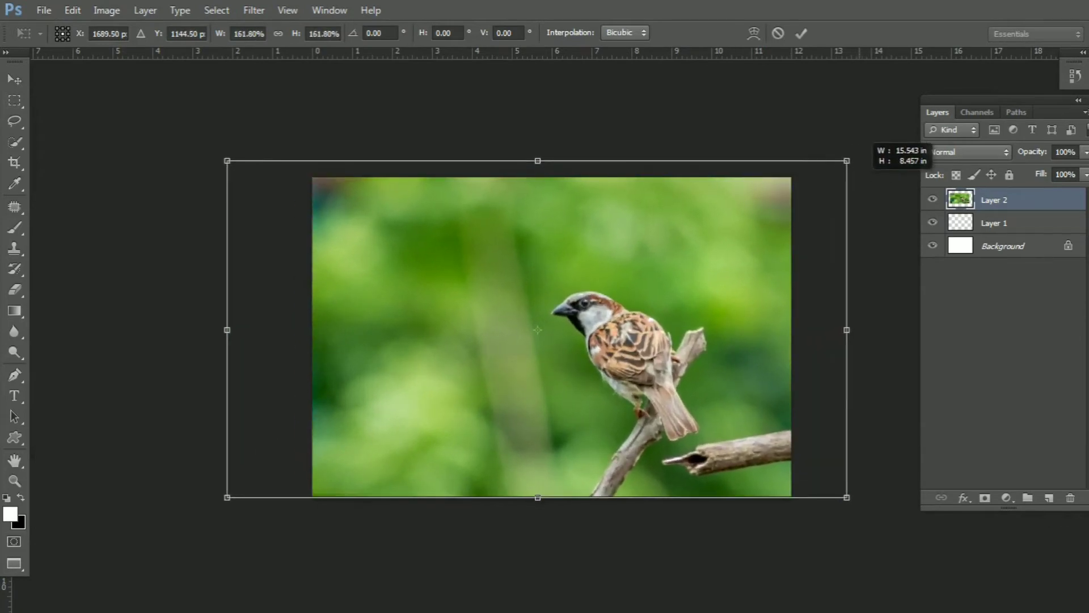
{"action": "left_click_drag", "start_coordinate": [749, 177], "coordinate": [760, 182]}
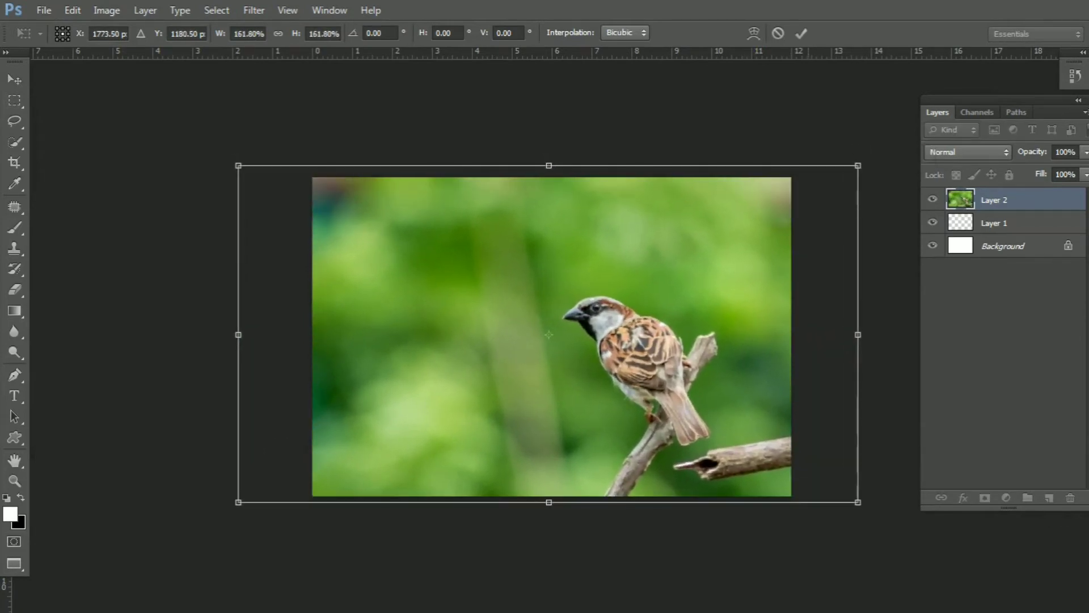
{"action": "key", "text": "Return"}
{"action": "left_click_drag", "start_coordinate": [752, 296], "coordinate": [762, 289]}
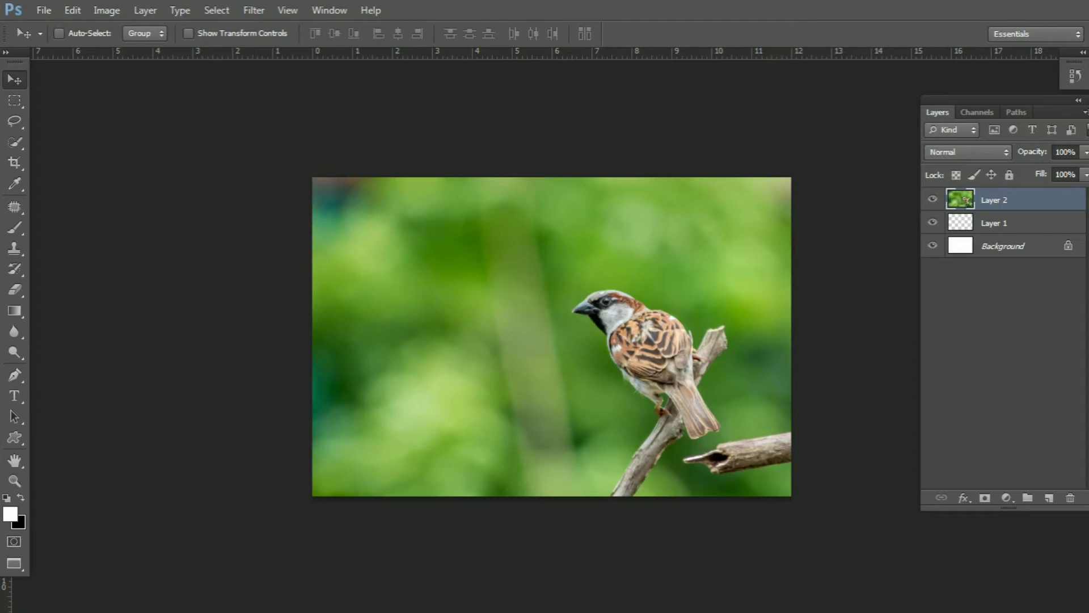
Clip the sparrow photo layer to the empty Layer 1, then select Layer 1.
{"action": "right_click", "coordinate": [1008, 200]}
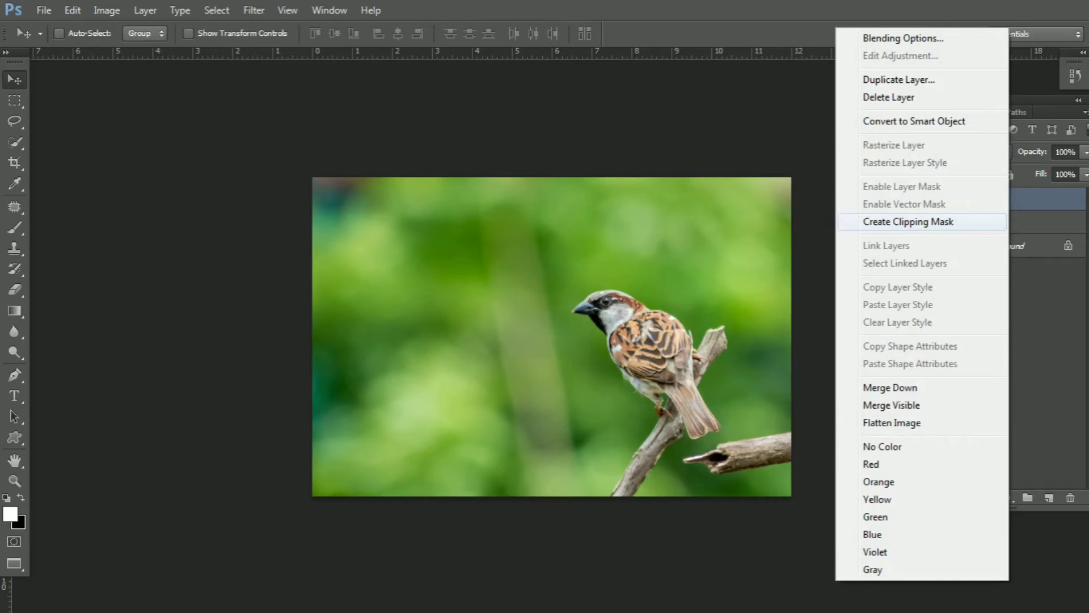
{"action": "left_click", "coordinate": [908, 222]}
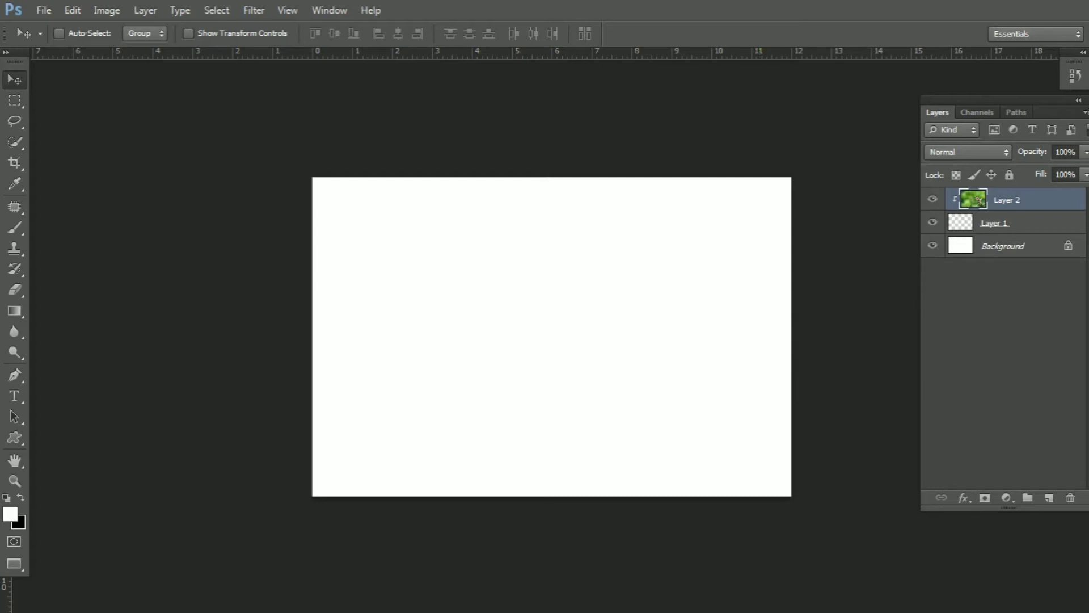
{"action": "key", "text": "alt+bracketleft"}
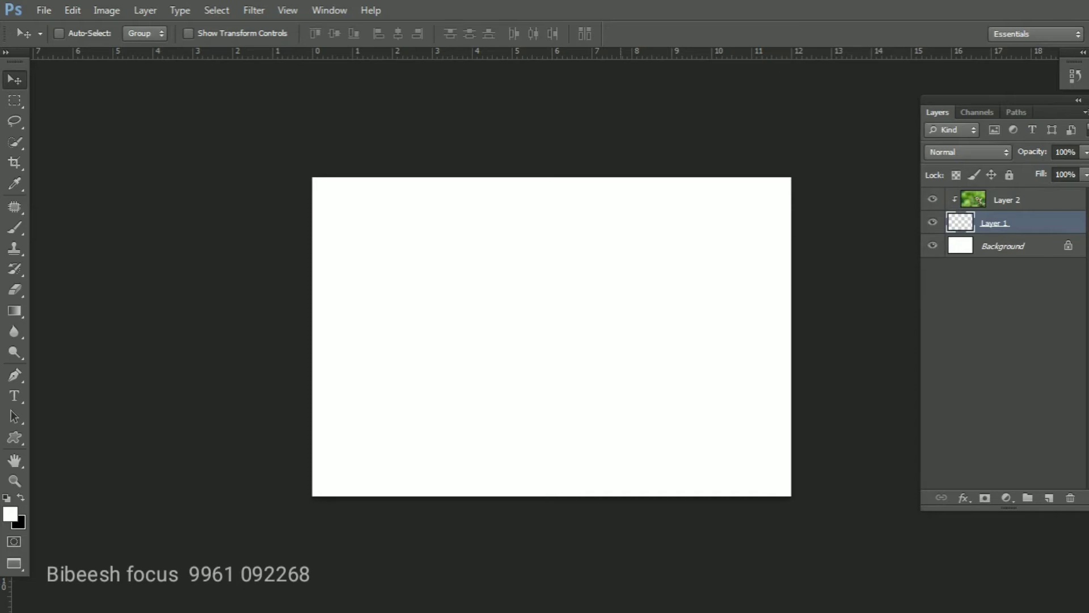
Switch to the Brush tool and choose the 134 grass brush preset.
{"action": "key", "text": "b"}
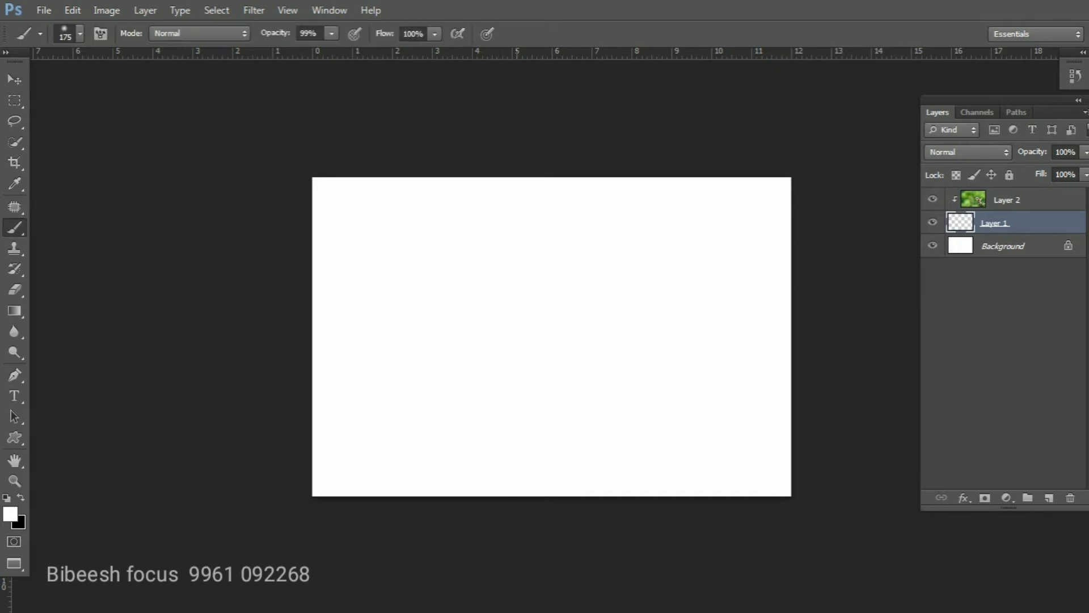
{"action": "key", "text": "bracketright"}
{"action": "key", "text": "bracketright"}
{"action": "key", "text": "bracketright"}
{"action": "right_click", "coordinate": [539, 322]}
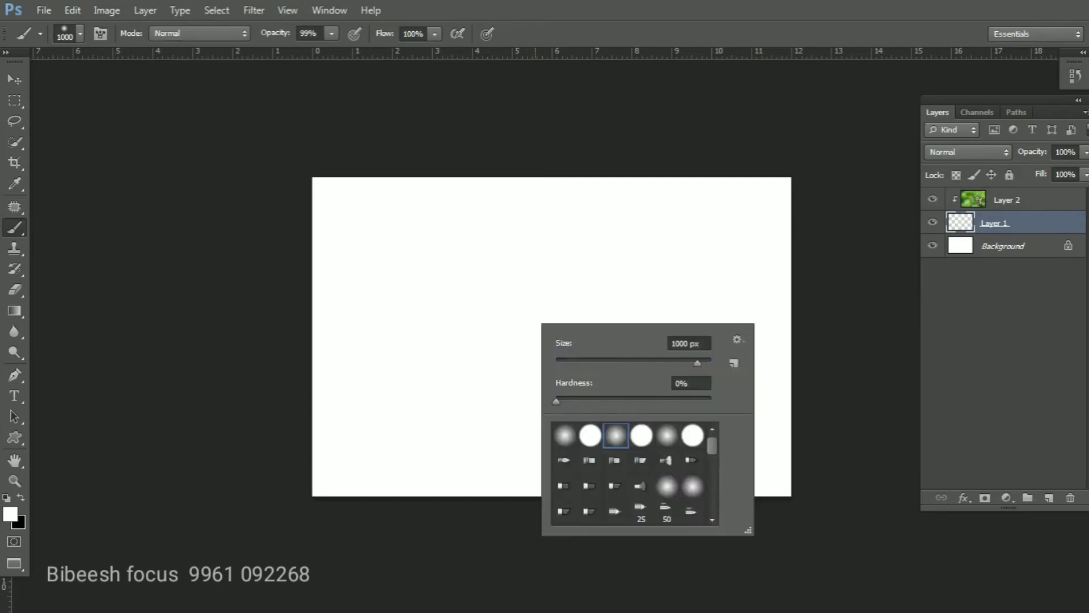
{"action": "scroll", "coordinate": [632, 471], "scroll_direction": "down", "scroll_amount": 2}
{"action": "scroll", "coordinate": [632, 471], "scroll_direction": "down", "scroll_amount": 2}
{"action": "scroll", "coordinate": [633, 471], "scroll_direction": "down", "scroll_amount": 2}
{"action": "scroll", "coordinate": [633, 471], "scroll_direction": "down", "scroll_amount": 2}
{"action": "scroll", "coordinate": [633, 471], "scroll_direction": "down", "scroll_amount": 1}
{"action": "left_click", "coordinate": [692, 502]}
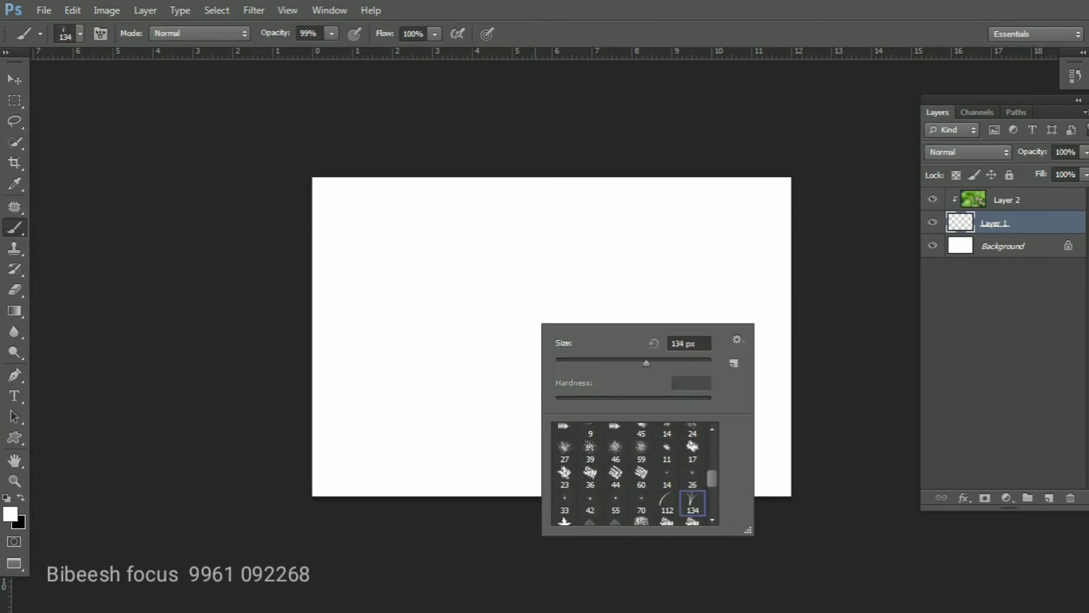
Enlarge the grass brush to 1000 px and paint grass along the canvas bottom.
{"action": "key", "text": "Return"}
{"action": "key", "text": "bracketright"}
{"action": "key", "text": "bracketright"}
{"action": "key", "text": "bracketright"}
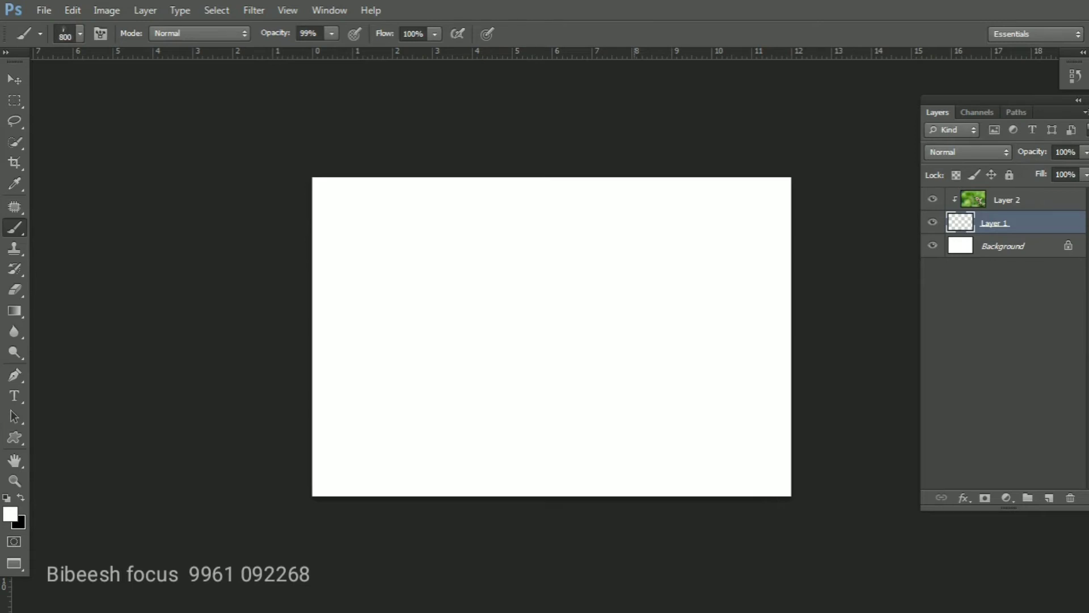
{"action": "key", "text": "bracketright"}
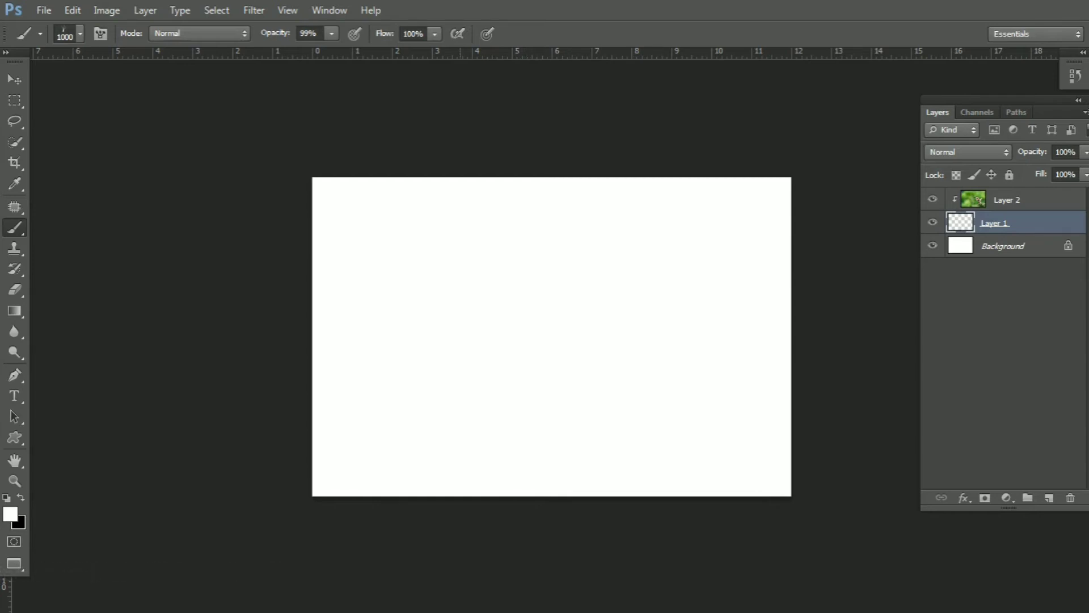
{"action": "left_click_drag", "start_coordinate": [304, 488], "coordinate": [737, 488]}
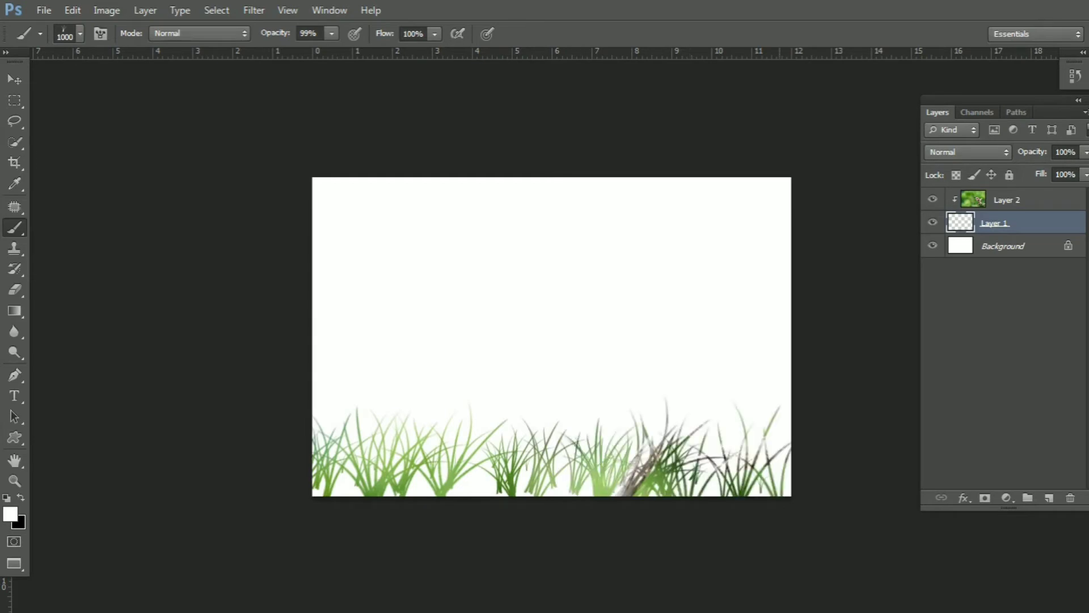
{"action": "right_click", "coordinate": [650, 308]}
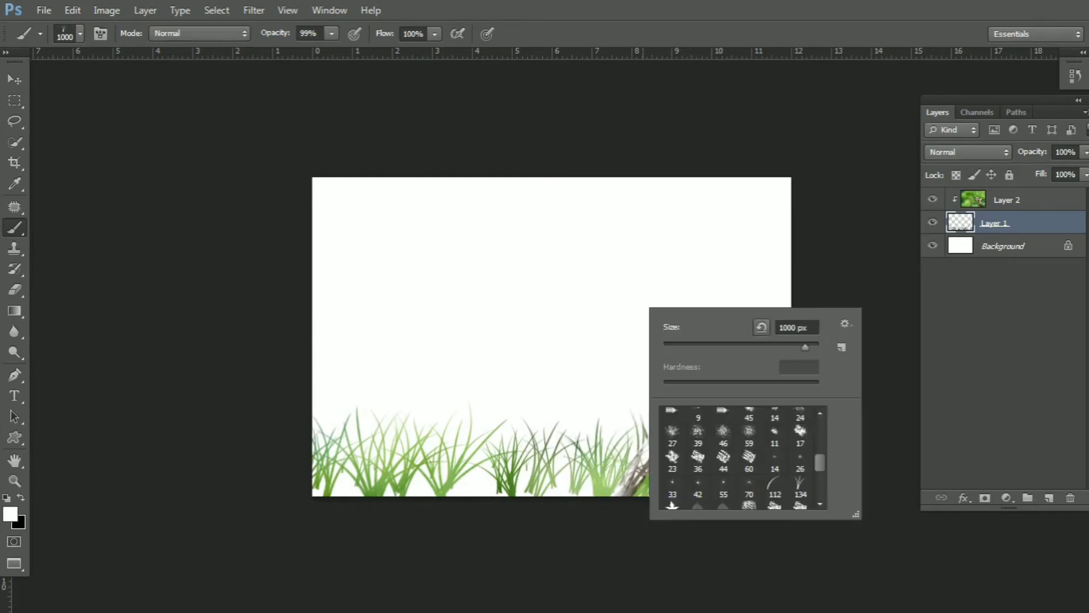
{"action": "scroll", "coordinate": [737, 457], "scroll_direction": "down", "scroll_amount": 2}
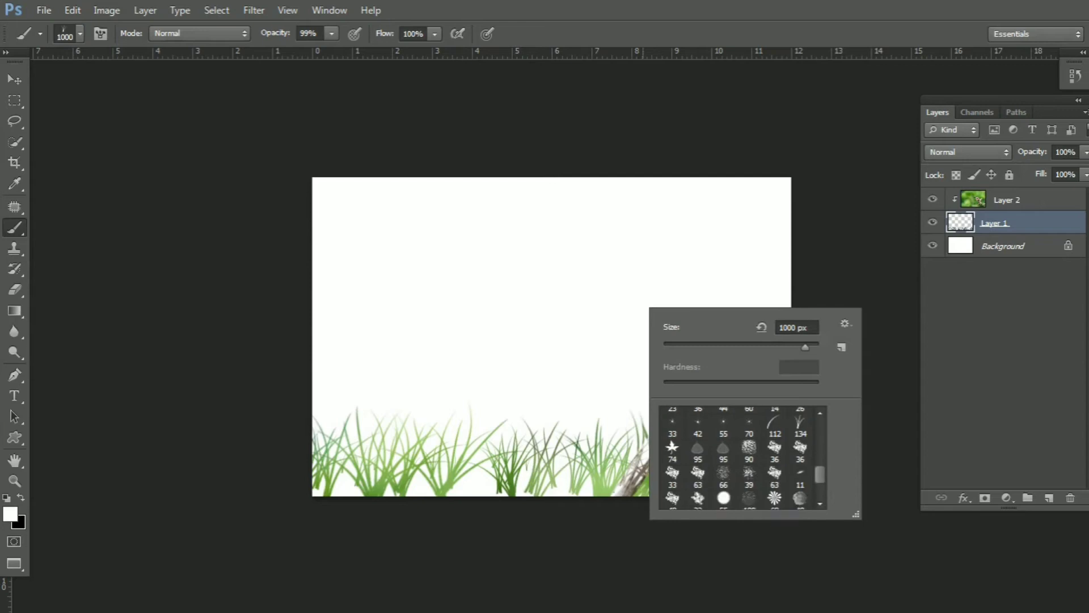
{"action": "left_click", "coordinate": [775, 474]}
{"action": "key", "text": "Return"}
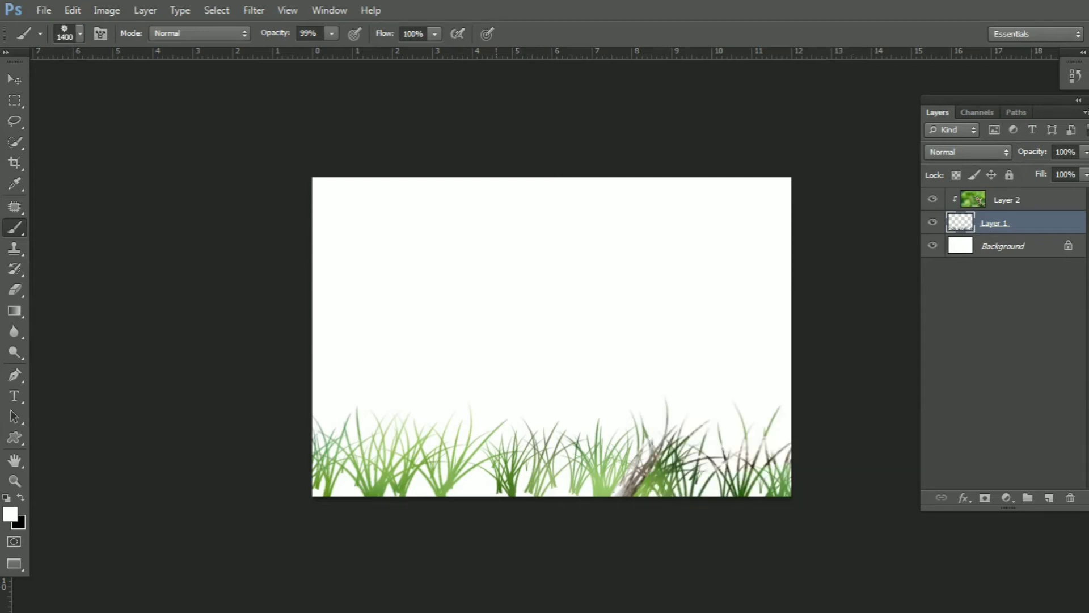
{"action": "left_click_drag", "start_coordinate": [397, 301], "coordinate": [482, 284]}
{"action": "left_click", "coordinate": [500, 334]}
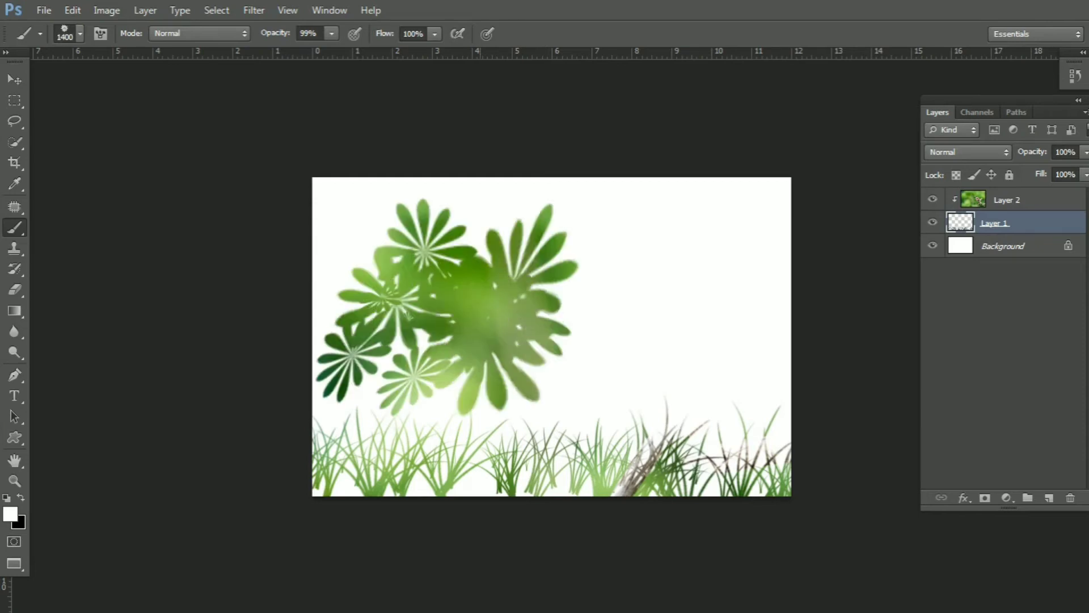
{"action": "left_click", "coordinate": [595, 301]}
{"action": "left_click", "coordinate": [661, 258]}
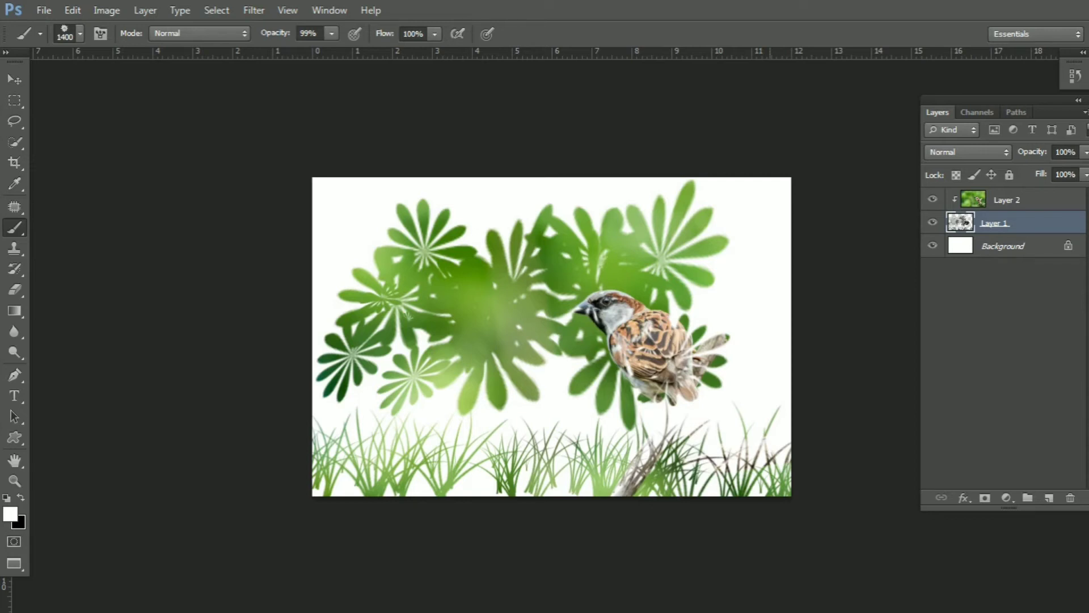
{"action": "key", "text": "ctrl+alt+z"}
{"action": "key", "text": "ctrl+alt+z"}
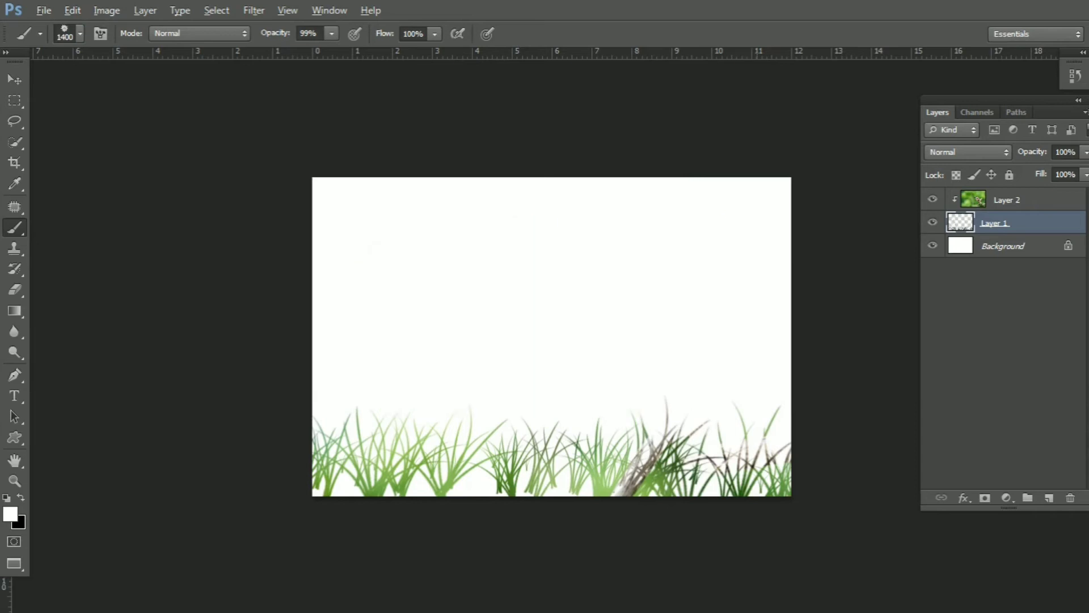
Undo the grass strokes and switch to the 66 scatter brush at 1000 px.
{"action": "key", "text": "ctrl+alt+z"}
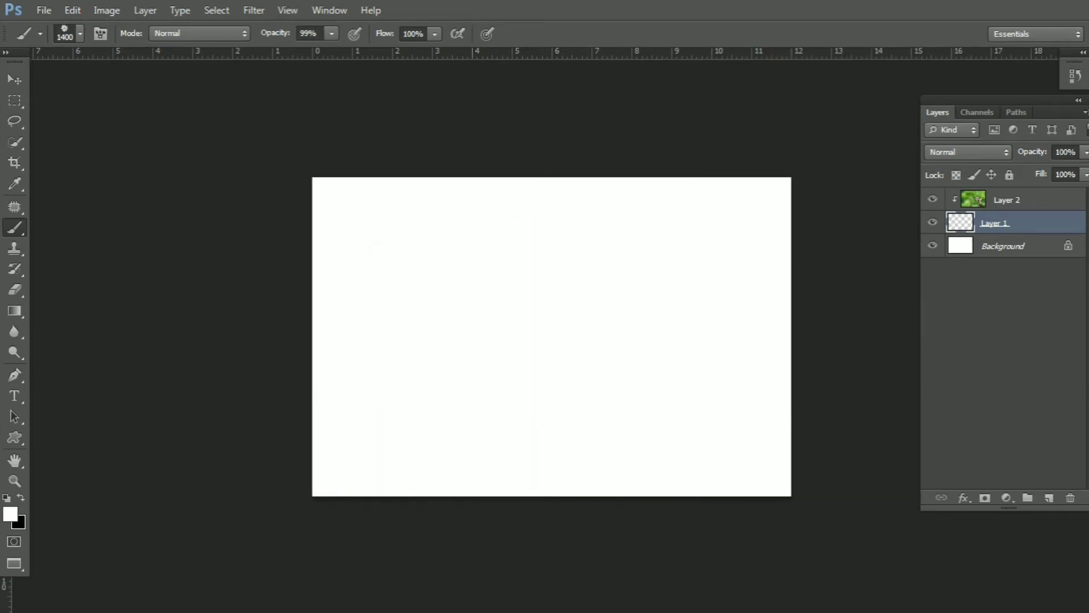
{"action": "right_click", "coordinate": [531, 276]}
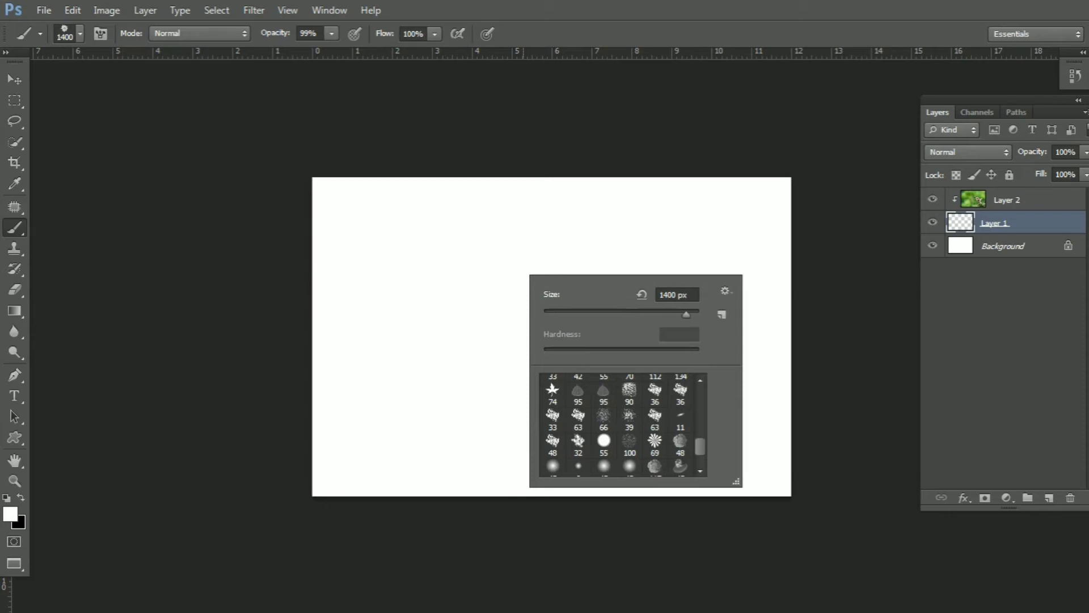
{"action": "scroll", "coordinate": [621, 424], "scroll_direction": "up", "scroll_amount": 1}
{"action": "left_click", "coordinate": [604, 430]}
{"action": "key", "text": "Return"}
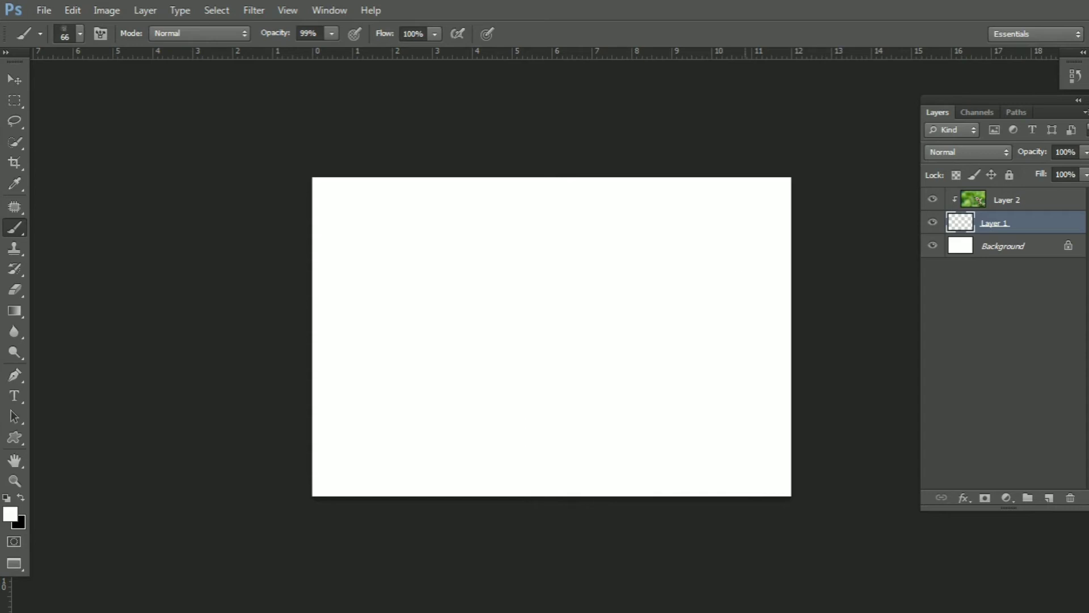
{"action": "key", "text": "bracketright"}
{"action": "key", "text": "bracketright"}
{"action": "key", "text": "bracketright"}
Paint scattered dabs across the canvas, revealing the sparrow photo in speckled patches.
{"action": "left_click_drag", "start_coordinate": [372, 304], "coordinate": [380, 312]}
{"action": "left_click_drag", "start_coordinate": [423, 420], "coordinate": [428, 432]}
{"action": "left_click_drag", "start_coordinate": [462, 289], "coordinate": [471, 301]}
{"action": "left_click_drag", "start_coordinate": [542, 425], "coordinate": [502, 303]}
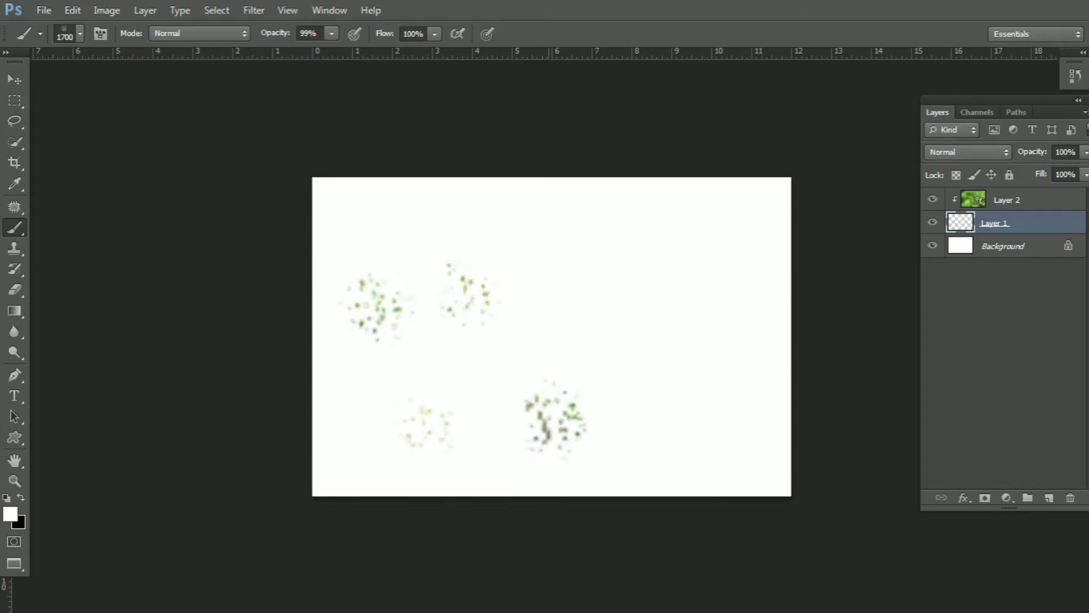
{"action": "mouse_move", "coordinate": [431, 346]}
{"action": "left_mouse_down"}
{"action": "mouse_move", "coordinate": [437, 398]}
{"action": "mouse_move", "coordinate": [369, 454]}
{"action": "mouse_move", "coordinate": [335, 369]}
{"action": "mouse_move", "coordinate": [409, 244]}
{"action": "mouse_move", "coordinate": [675, 261]}
{"action": "mouse_move", "coordinate": [737, 238]}
{"action": "mouse_move", "coordinate": [703, 323]}
{"action": "mouse_move", "coordinate": [698, 454]}
{"action": "mouse_move", "coordinate": [618, 437]}
{"action": "mouse_move", "coordinate": [658, 408]}
{"action": "mouse_move", "coordinate": [567, 341]}
{"action": "mouse_move", "coordinate": [494, 417]}
{"action": "left_mouse_up"}
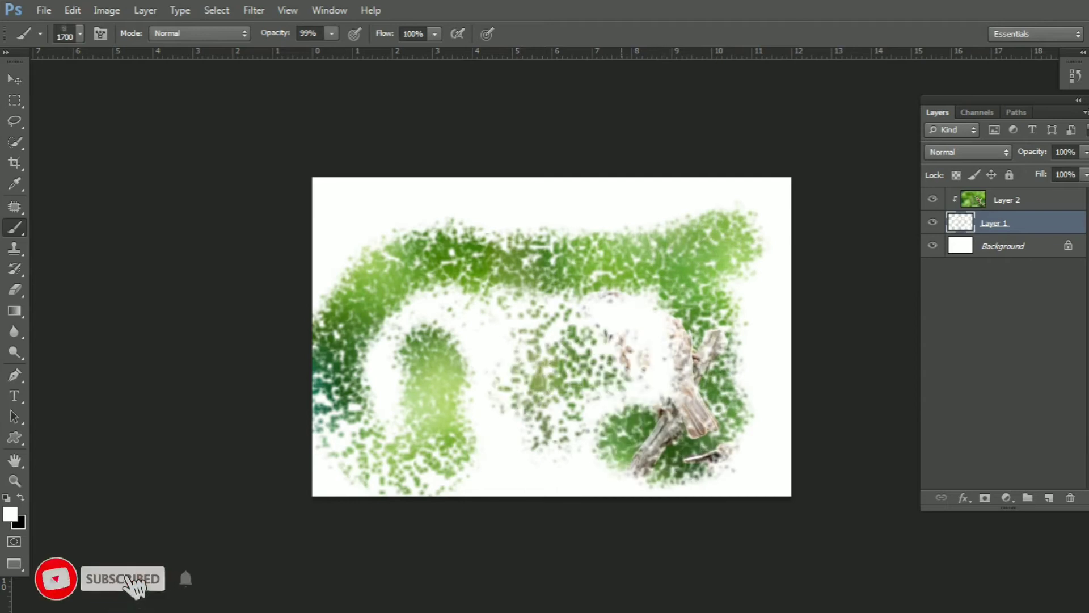
{"action": "mouse_move", "coordinate": [664, 375]}
{"action": "left_mouse_down"}
{"action": "mouse_move", "coordinate": [601, 295]}
{"action": "mouse_move", "coordinate": [658, 298]}
{"action": "mouse_move", "coordinate": [622, 327]}
{"action": "mouse_move", "coordinate": [636, 368]}
{"action": "left_mouse_up"}
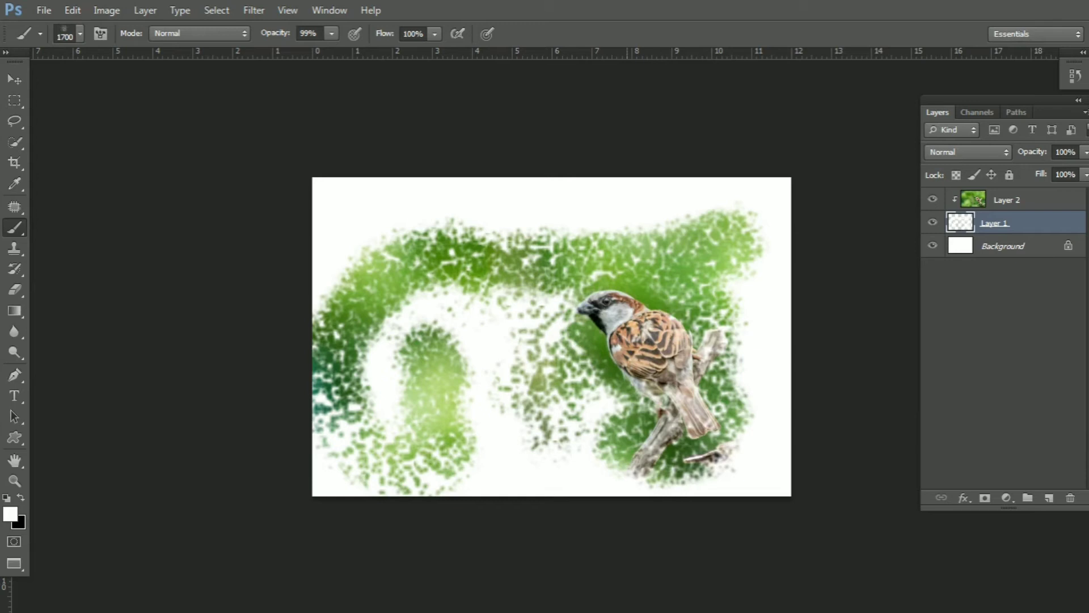
{"action": "left_click", "coordinate": [527, 326]}
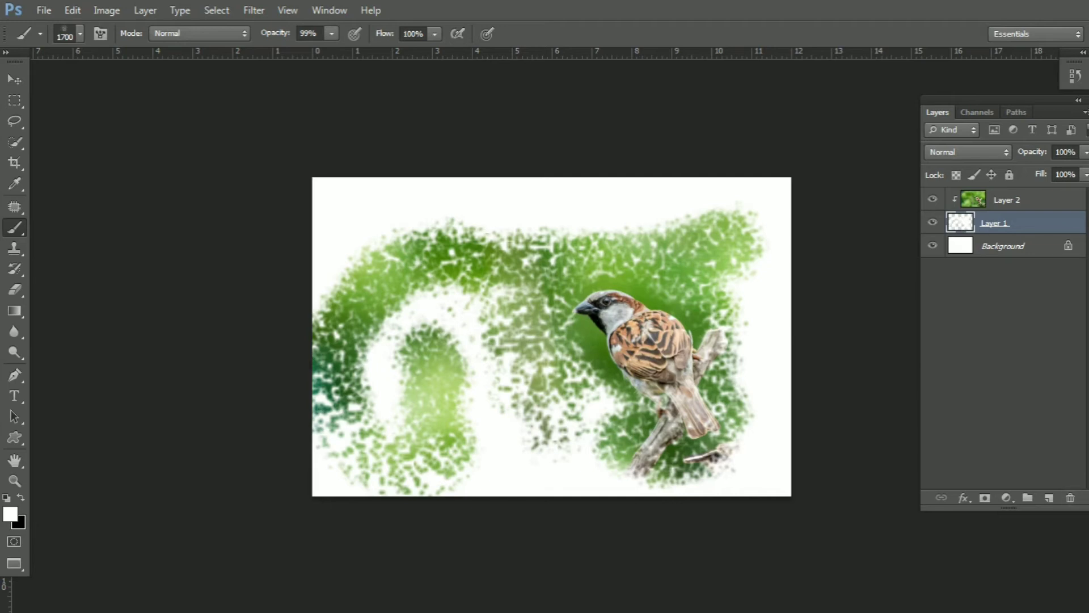
Delete the practice Layer 2 and Layer 1.
{"action": "key", "text": "alt+bracketright"}
{"action": "left_click", "coordinate": [1070, 497]}
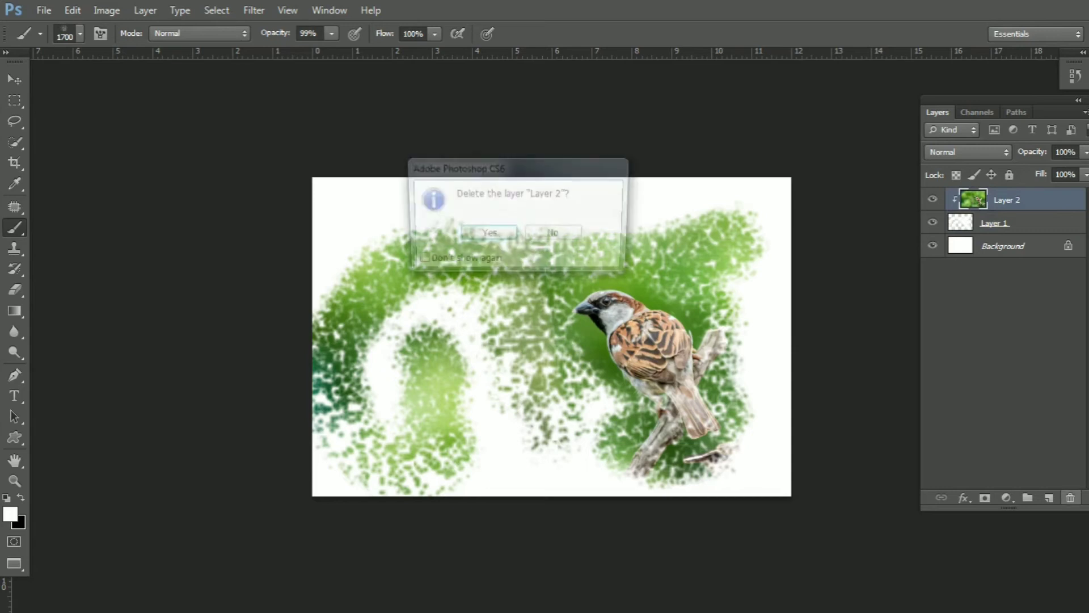
{"action": "key", "text": "Return"}
{"action": "left_click", "coordinate": [1070, 498]}
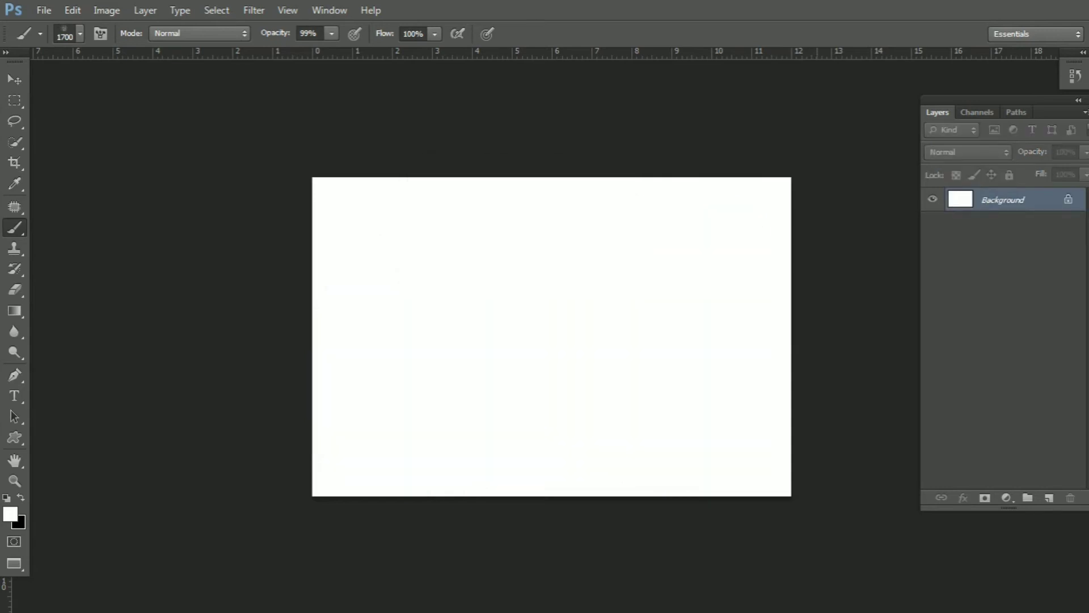
Close the sparrow documents without saving and bring the SACHIN document forward.
{"action": "key", "text": "ctrl+w"}
{"action": "key", "text": "n"}
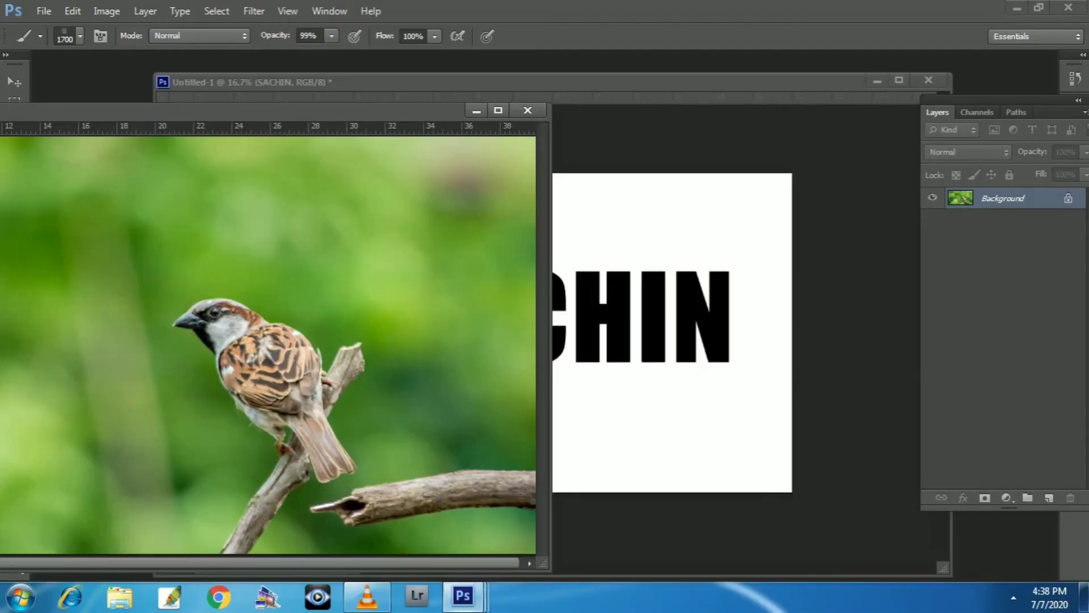
{"action": "left_click", "coordinate": [528, 110]}
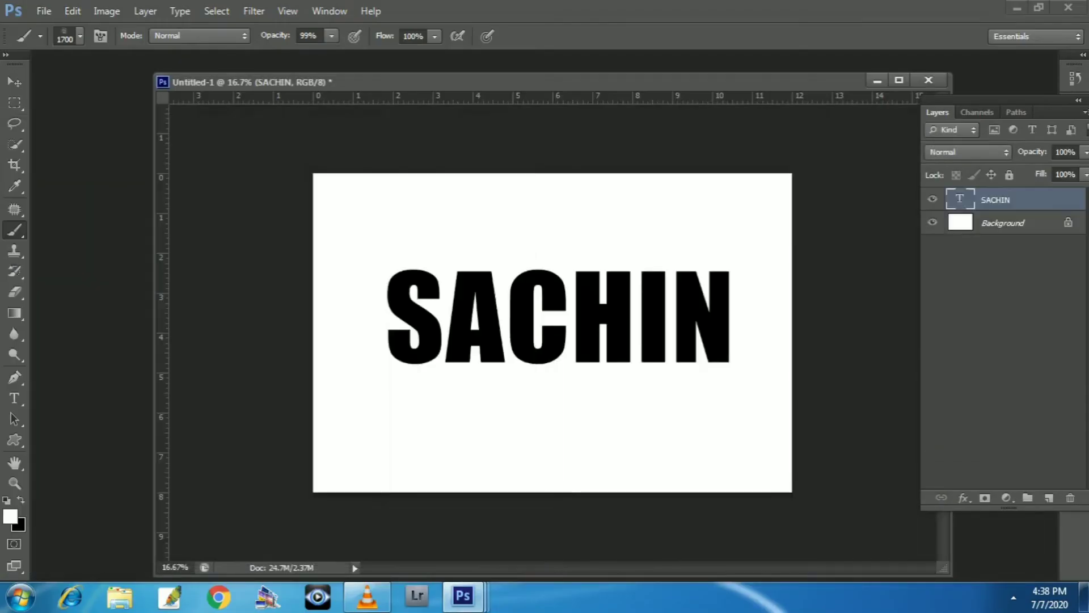
{"action": "key", "text": "ctrl+minus"}
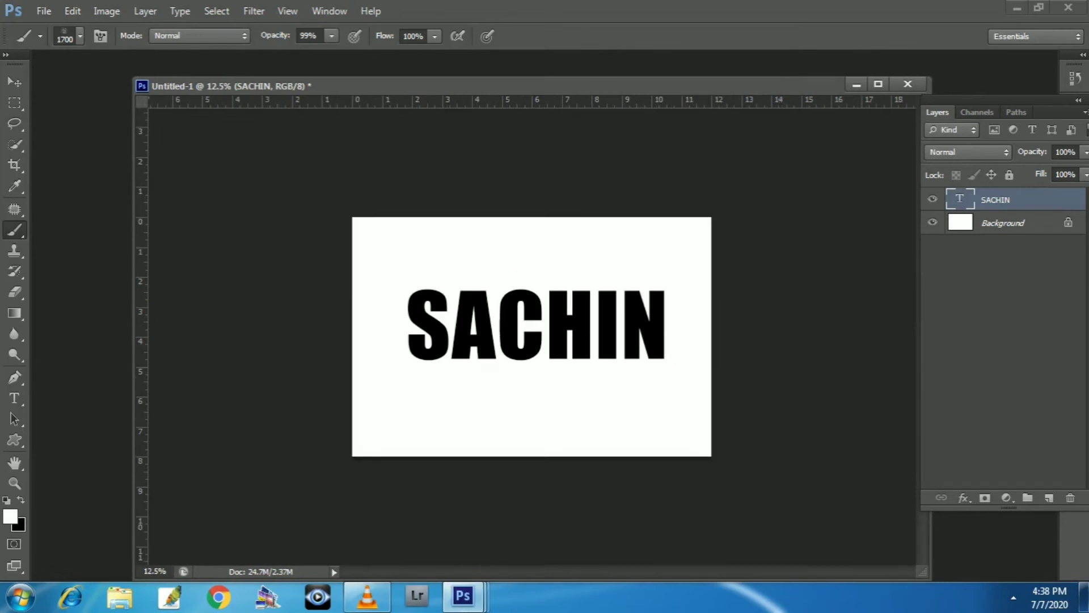
{"action": "left_click_drag", "start_coordinate": [227, 86], "coordinate": [380, 178]}
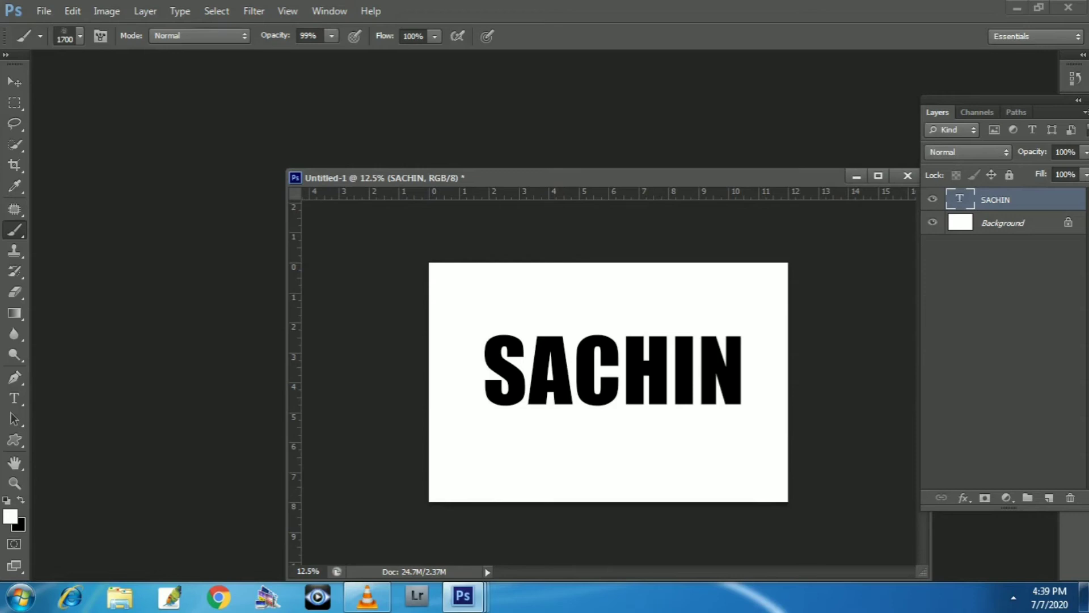
{"action": "left_click_drag", "start_coordinate": [380, 177], "coordinate": [331, 112]}
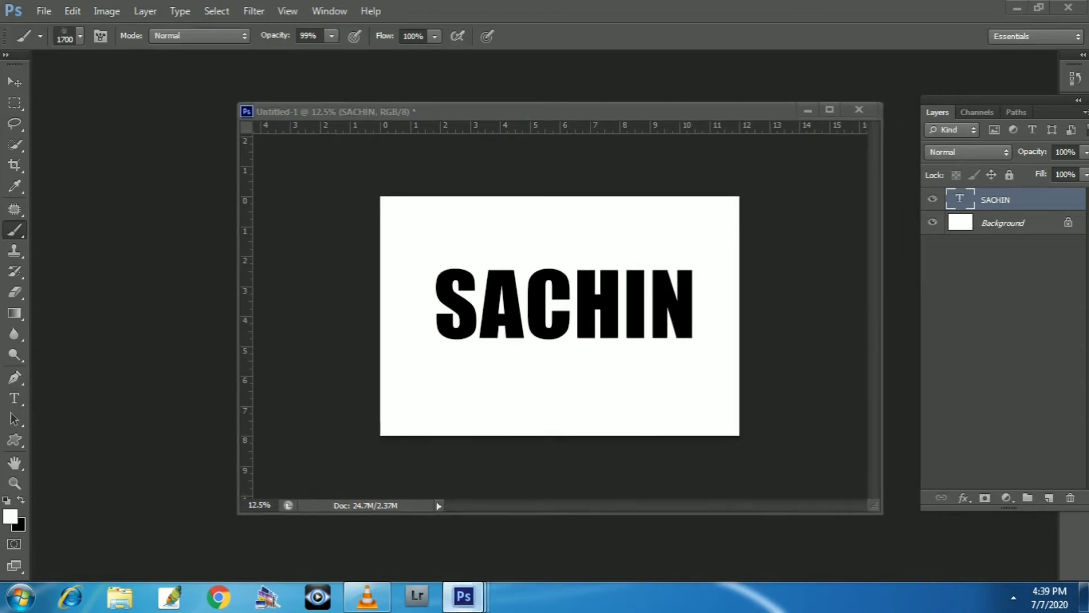
Drag the cricketer photo from a (5).jpeg into Untitled-1 as a layer above SACHIN.
{"action": "left_click", "coordinate": [461, 513]}
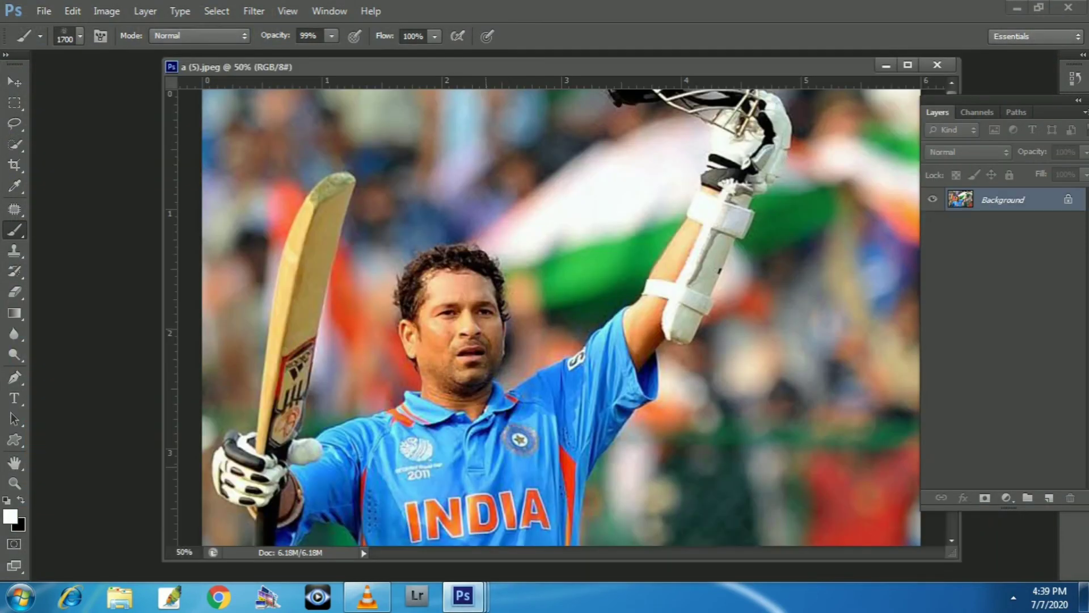
{"action": "key", "text": "v"}
{"action": "left_click_drag", "start_coordinate": [510, 66], "coordinate": [60, 53]}
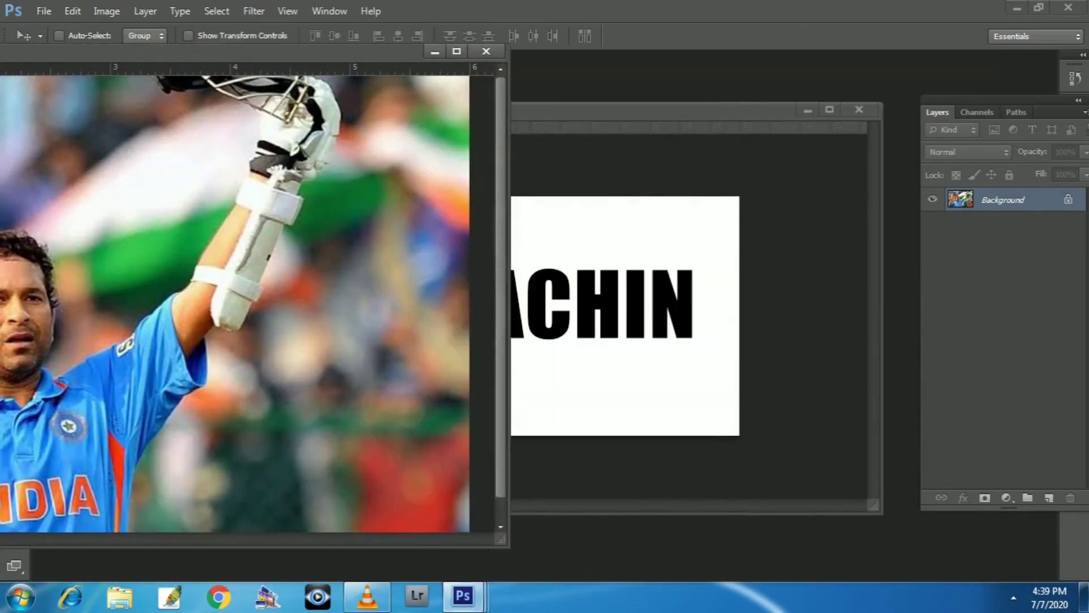
{"action": "left_click_drag", "start_coordinate": [607, 109], "coordinate": [706, 123]}
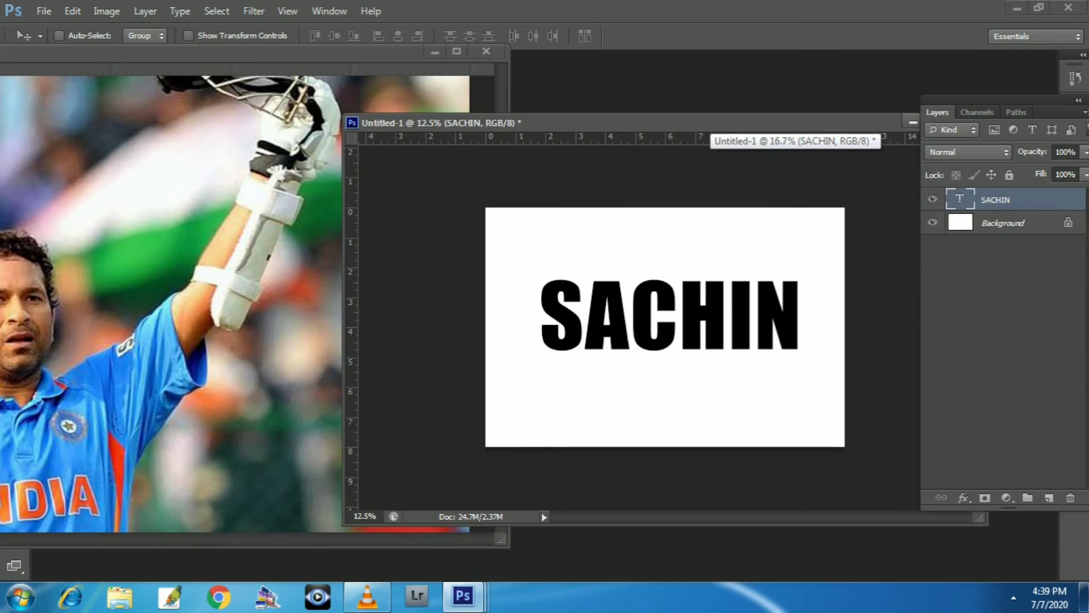
{"action": "mouse_move", "coordinate": [255, 283]}
{"action": "left_mouse_down"}
{"action": "mouse_move", "coordinate": [582, 332]}
{"action": "mouse_move", "coordinate": [697, 283]}
{"action": "left_mouse_up"}
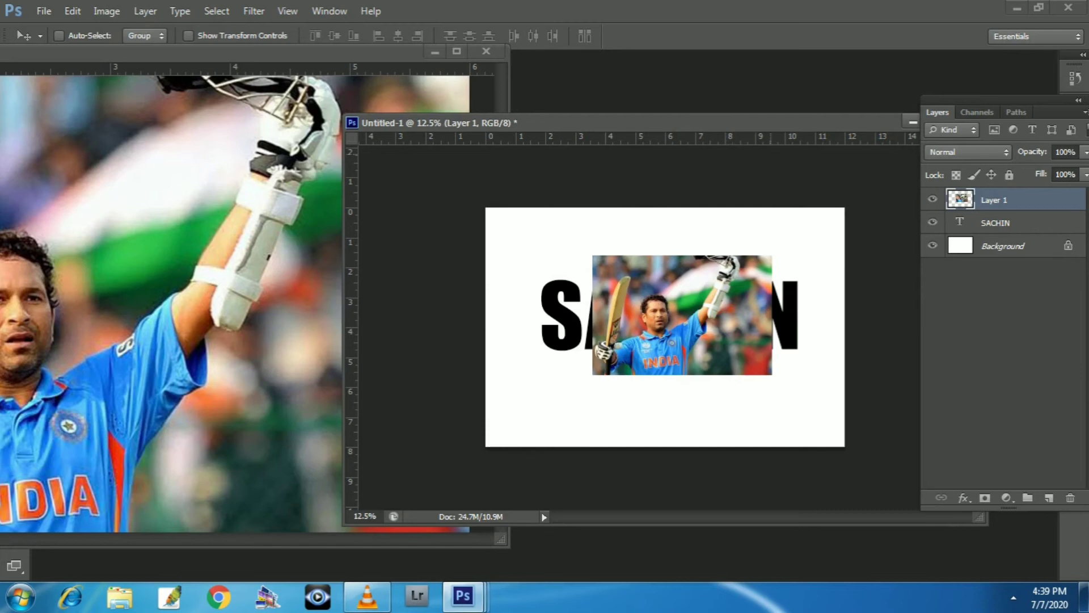
{"action": "left_click_drag", "start_coordinate": [567, 122], "coordinate": [505, 122]}
Maximize Untitled-1 and scale the cricketer photo on Layer 1 over the SACHIN text.
{"action": "left_click", "coordinate": [873, 120]}
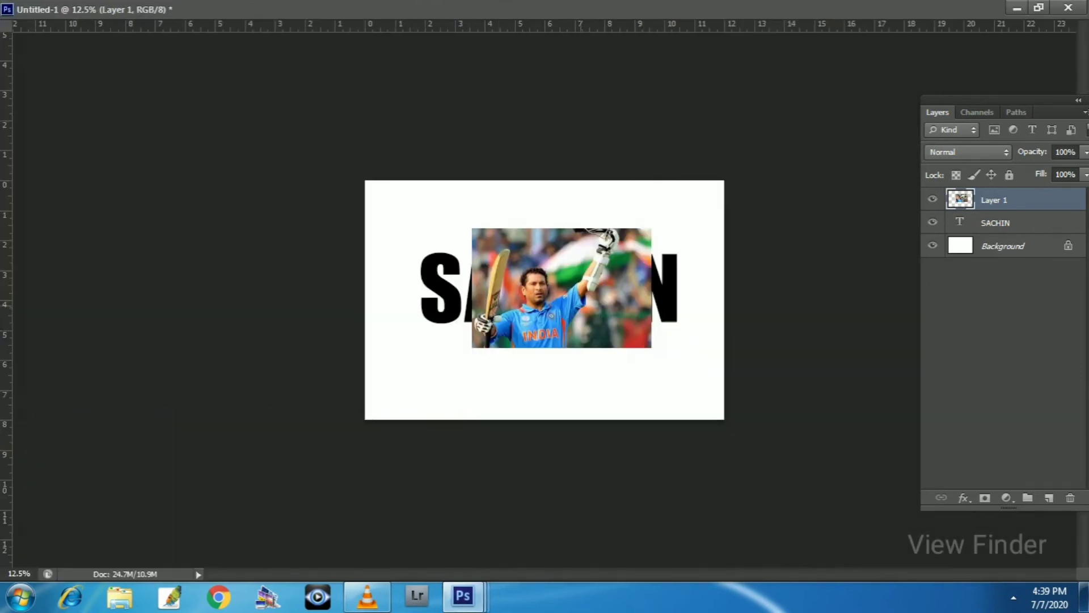
{"action": "left_click_drag", "start_coordinate": [564, 237], "coordinate": [545, 236]}
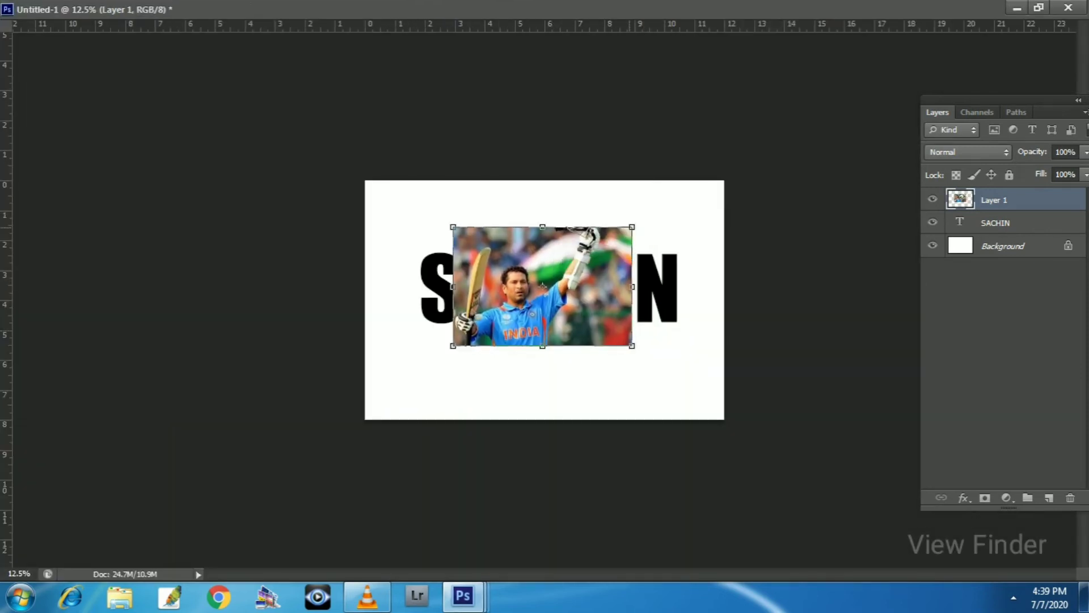
{"action": "left_click_drag", "start_coordinate": [632, 227], "coordinate": [688, 190]}
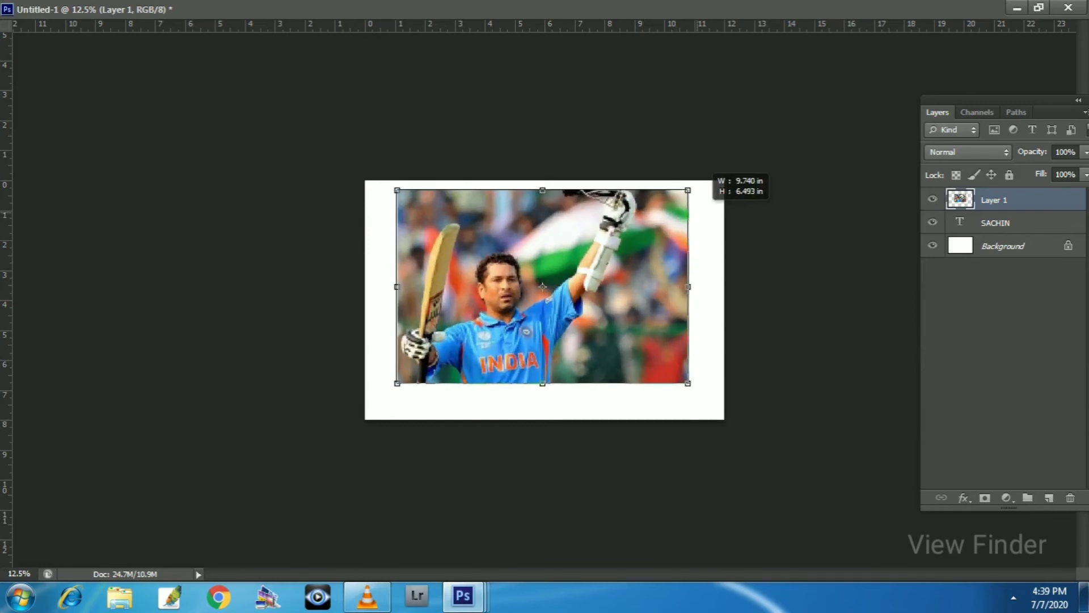
{"action": "key", "text": "Return"}
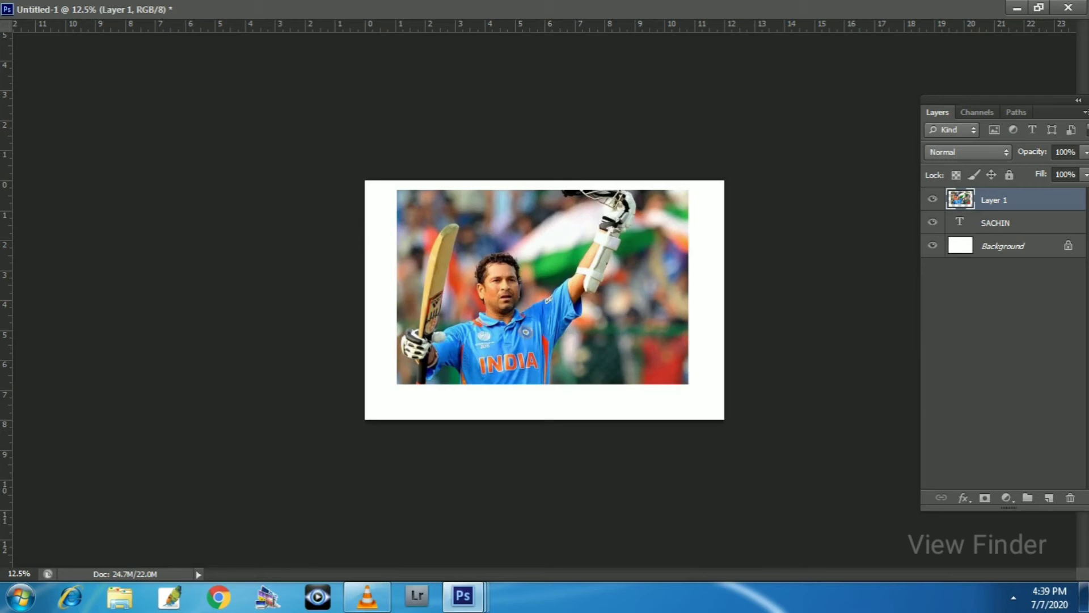
Clip Layer 1 to the SACHIN text and position the face inside the A.
{"action": "right_click", "coordinate": [995, 200]}
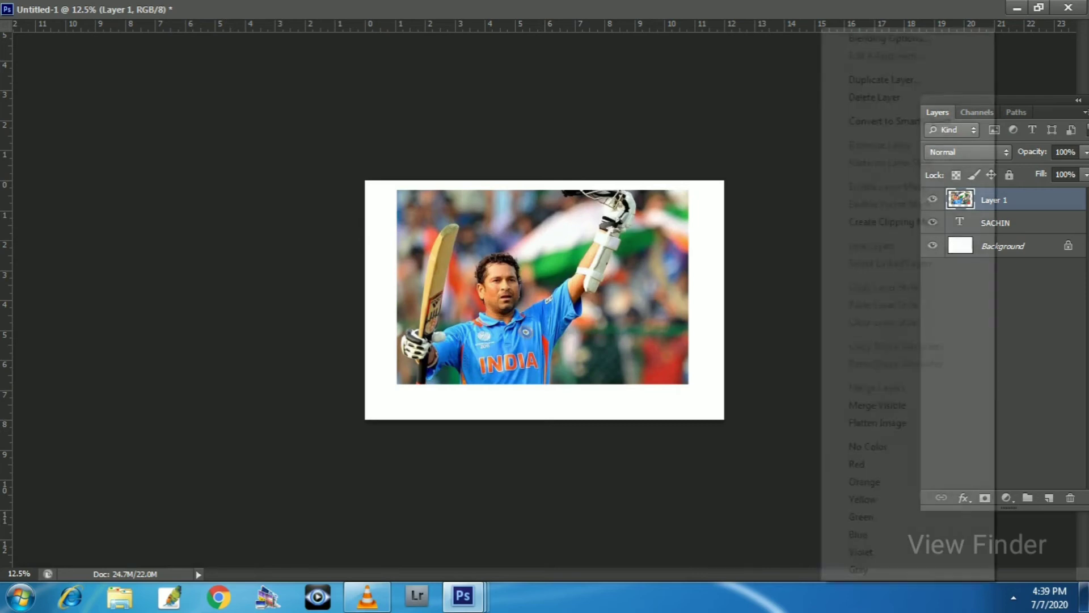
{"action": "left_click", "coordinate": [893, 221]}
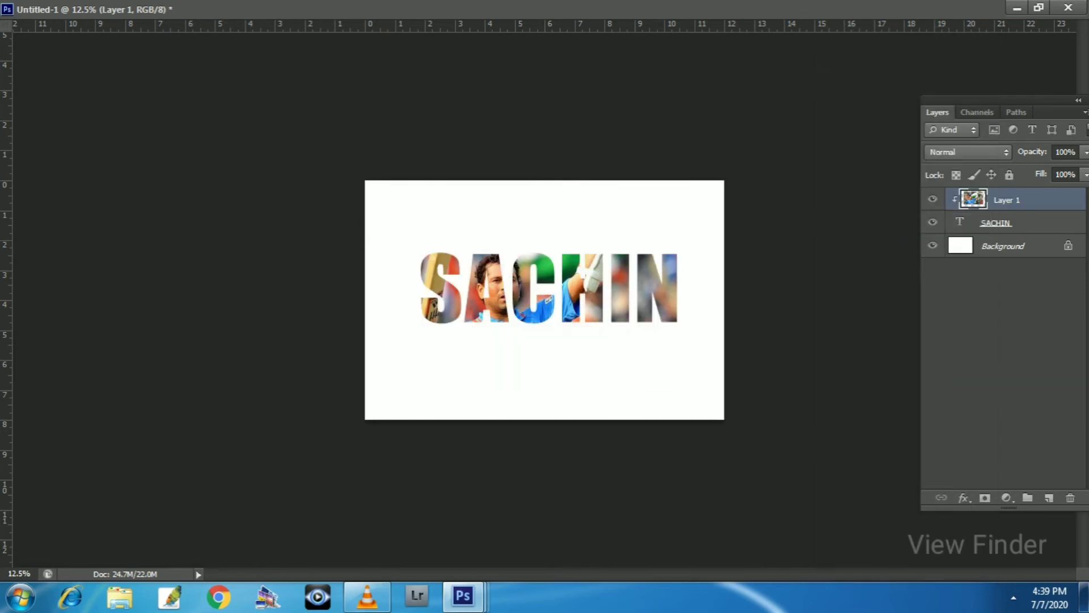
{"action": "left_click_drag", "start_coordinate": [693, 291], "coordinate": [687, 286]}
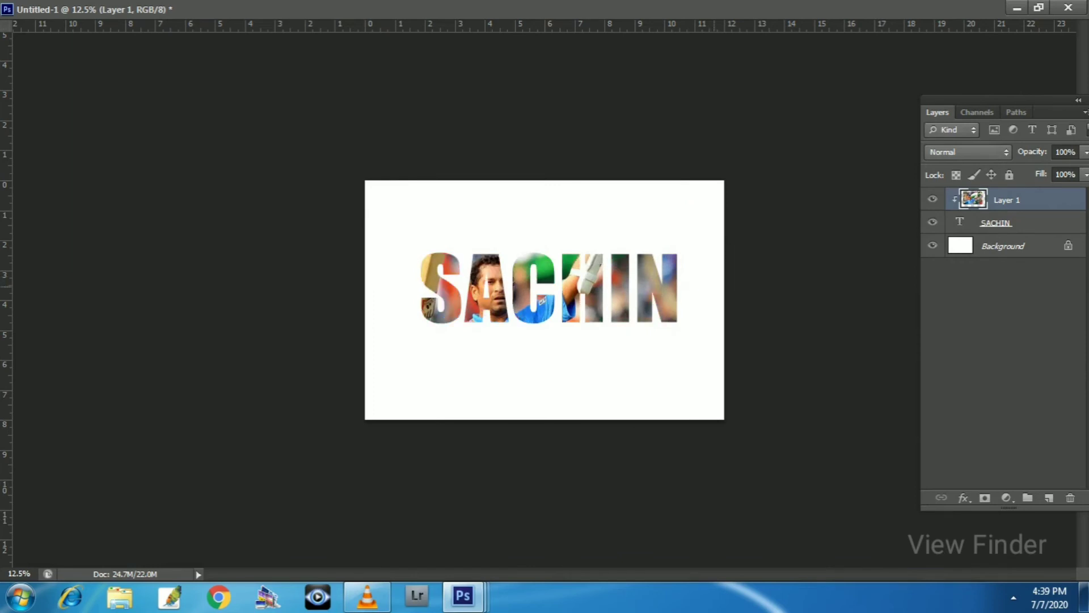
{"action": "key", "text": "ctrl+plus"}
{"action": "left_click_drag", "start_coordinate": [738, 245], "coordinate": [734, 242]}
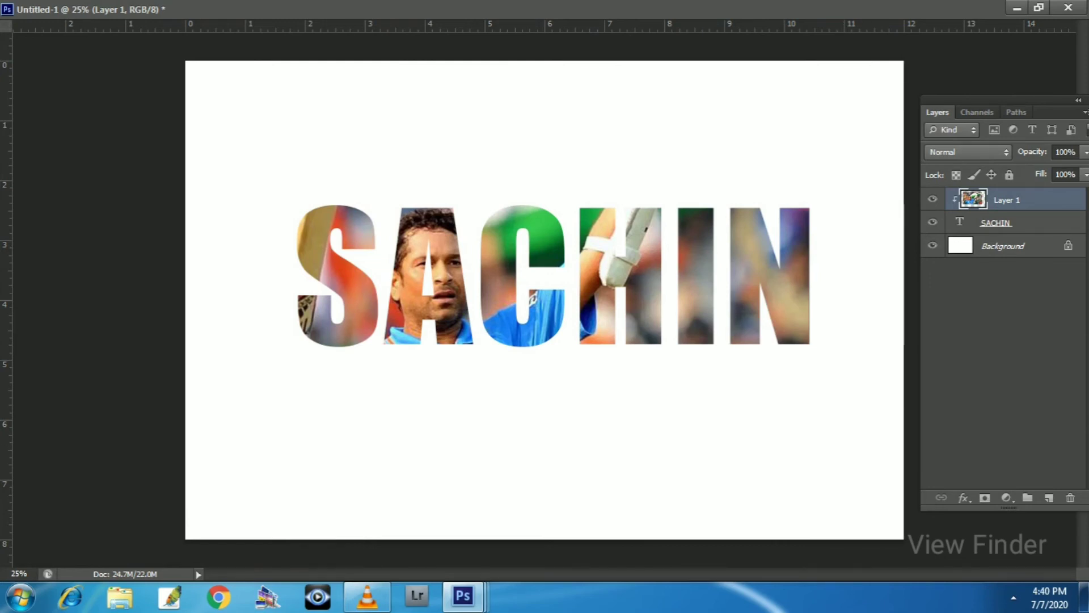
Give the SACHIN text a drop shadow with distance 21 and an 8 px stroke.
{"action": "key", "text": "alt+bracketleft"}
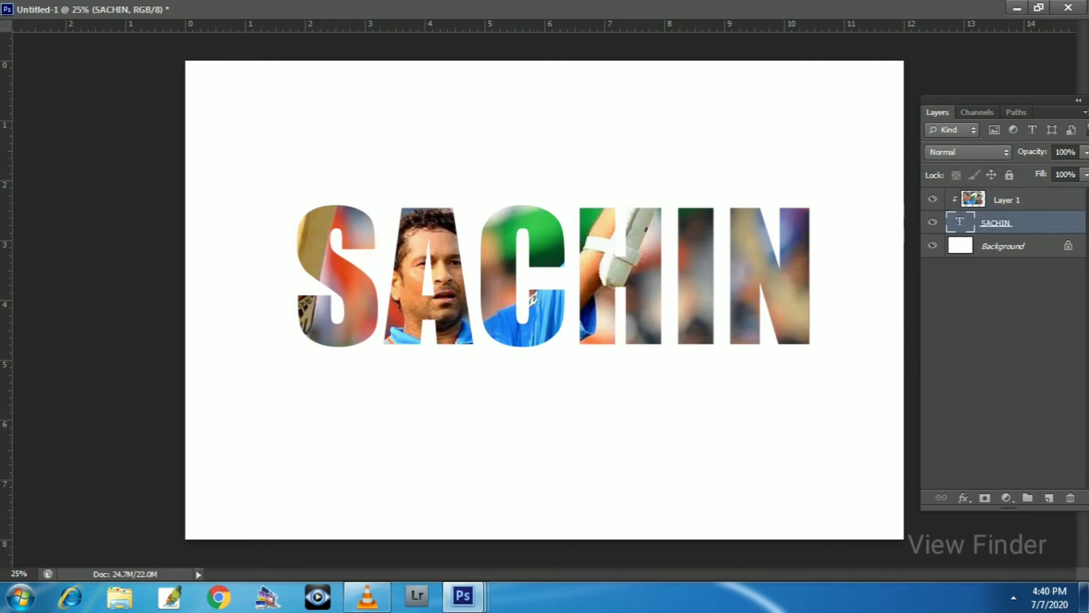
{"action": "left_click", "coordinate": [964, 498]}
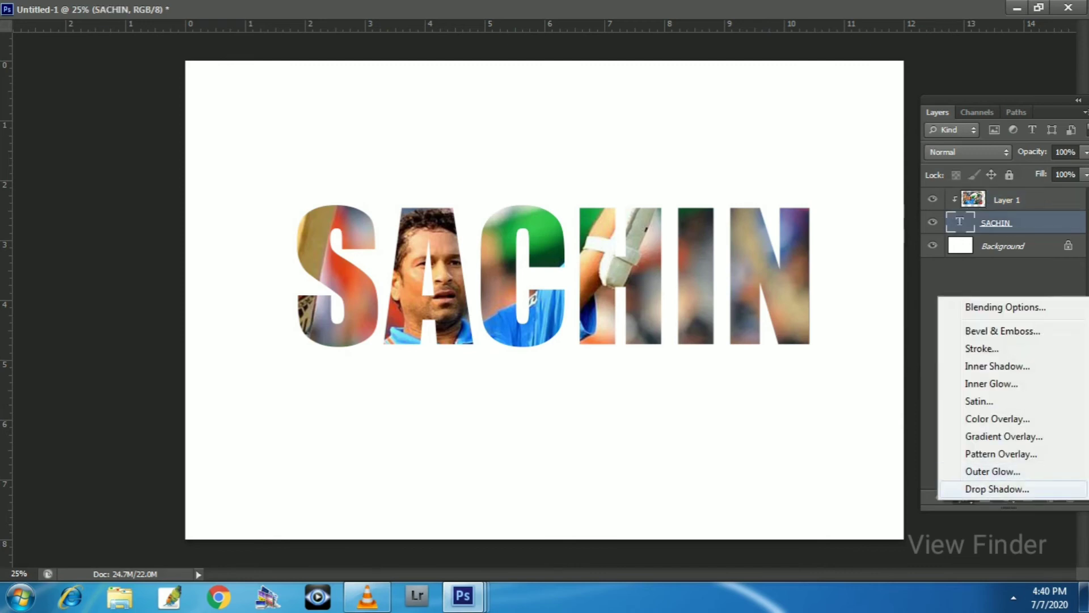
{"action": "left_click", "coordinate": [997, 489]}
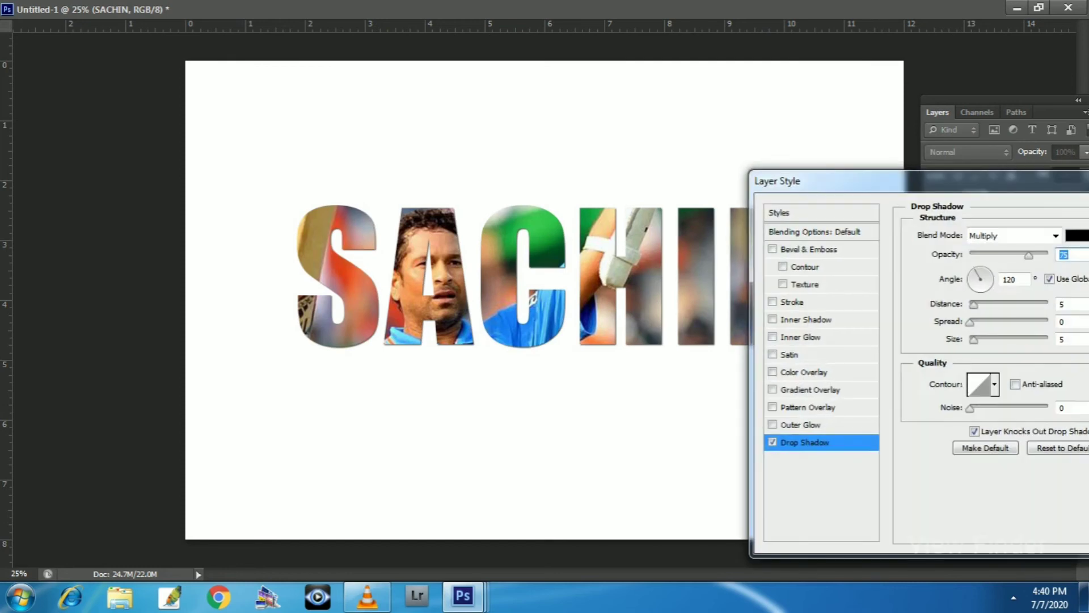
{"action": "mouse_move", "coordinate": [974, 305]}
{"action": "left_mouse_down"}
{"action": "mouse_move", "coordinate": [987, 305]}
{"action": "mouse_move", "coordinate": [978, 322]}
{"action": "left_mouse_up"}
{"action": "left_click_drag", "start_coordinate": [823, 180], "coordinate": [826, 221]}
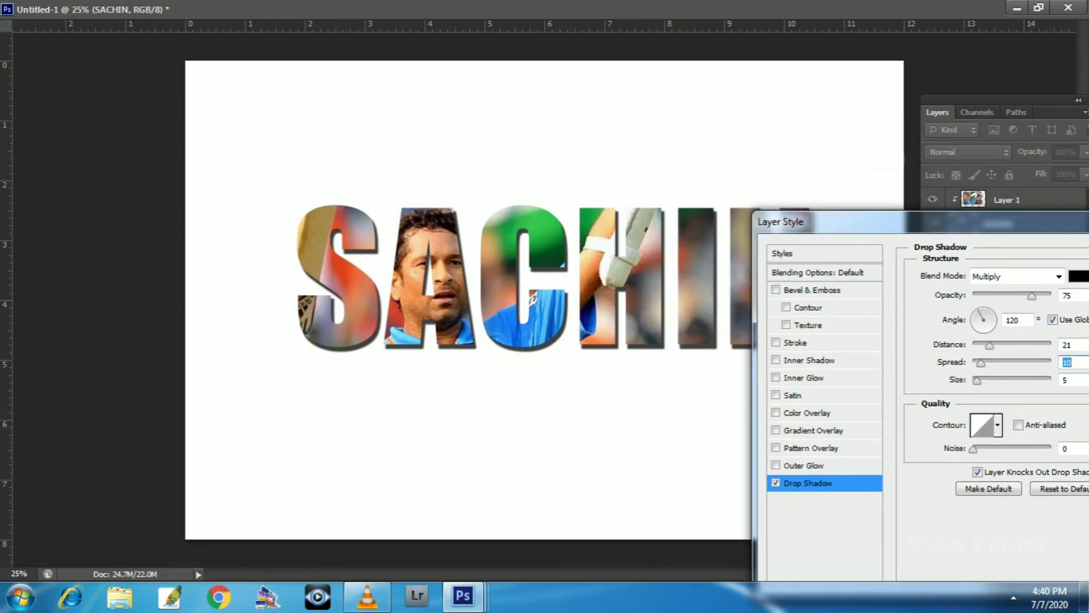
{"action": "left_click_drag", "start_coordinate": [826, 221], "coordinate": [840, 196]}
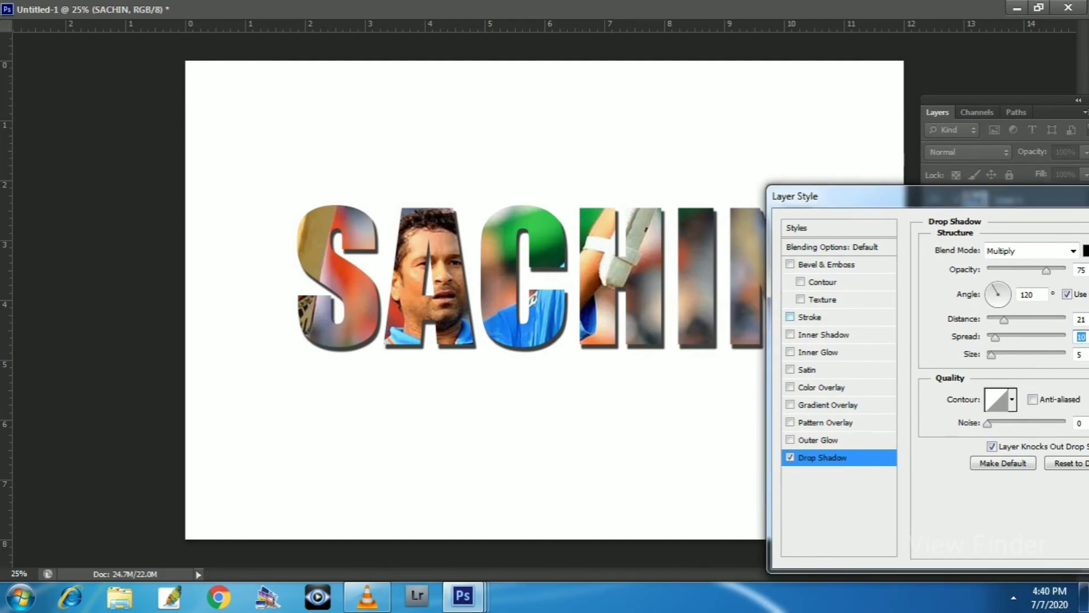
{"action": "left_click", "coordinate": [790, 316]}
{"action": "left_click_drag", "start_coordinate": [834, 195], "coordinate": [736, 203]}
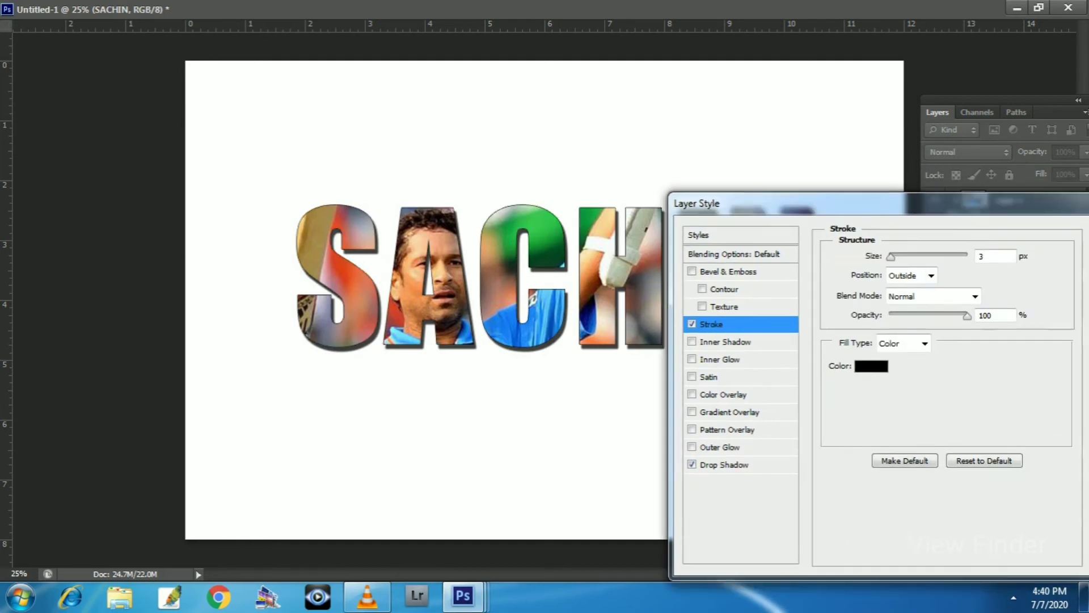
{"action": "type", "text": "8"}
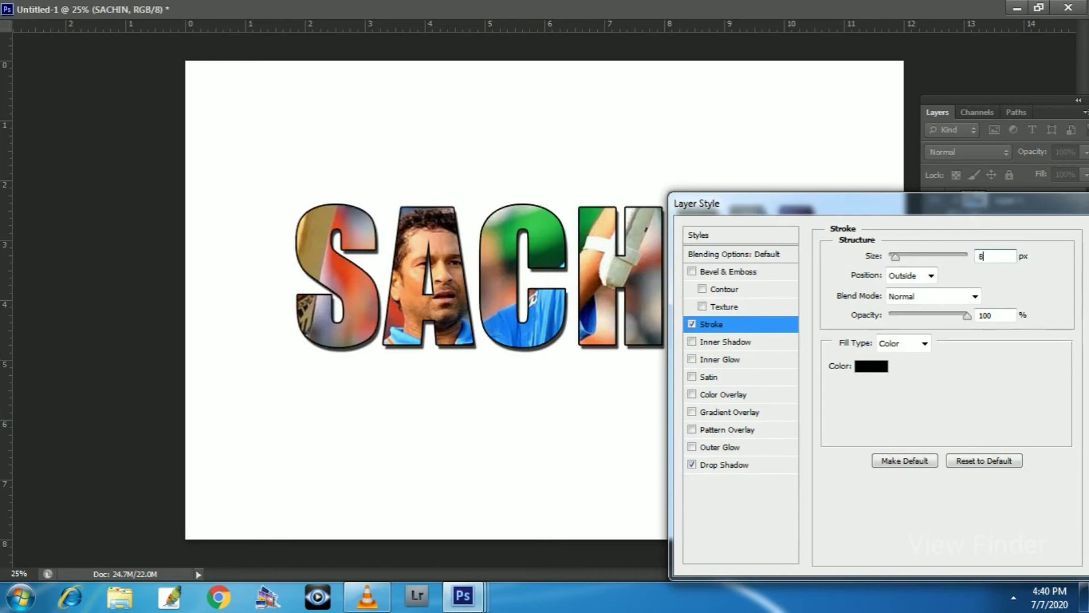
{"action": "mouse_move", "coordinate": [738, 204]}
{"action": "left_mouse_down"}
{"action": "mouse_move", "coordinate": [600, 494]}
{"action": "mouse_move", "coordinate": [543, 243]}
{"action": "left_mouse_up"}
{"action": "left_click", "coordinate": [992, 279]}
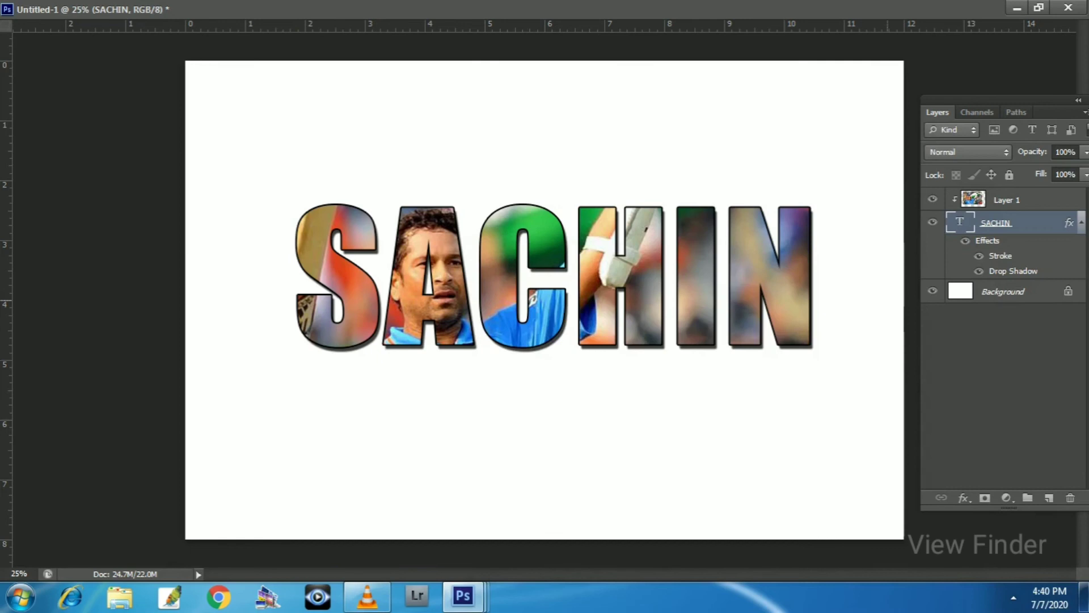
{"action": "key", "text": "ctrl+minus"}
{"action": "key", "text": "ctrl+plus"}
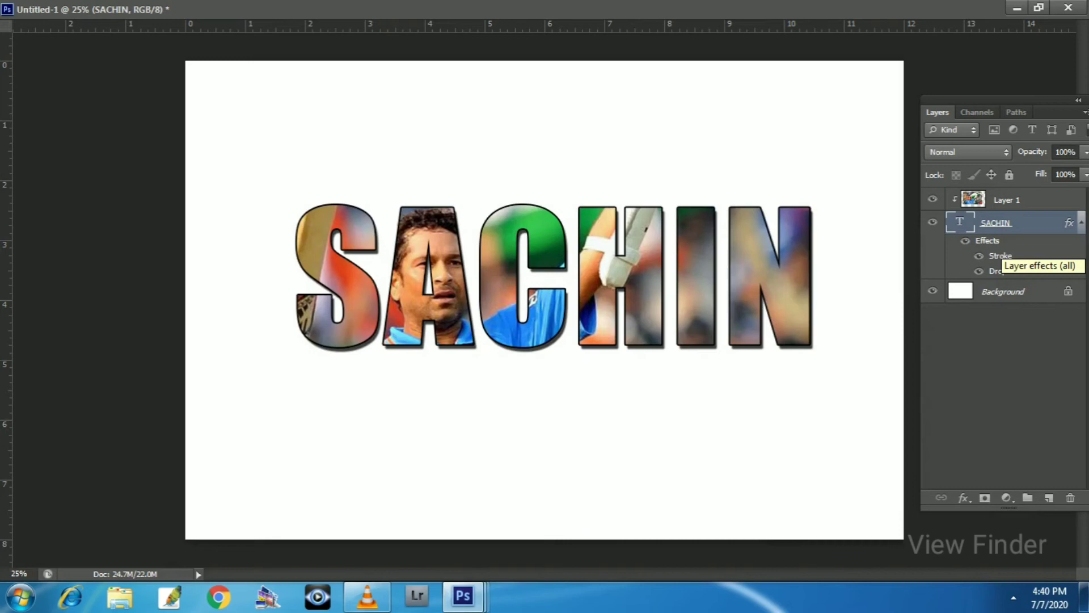
Add Bevel & Emboss with increased size and depth, then shift the photo right.
{"action": "double_click", "coordinate": [1038, 223]}
{"action": "left_click_drag", "start_coordinate": [567, 247], "coordinate": [743, 142]}
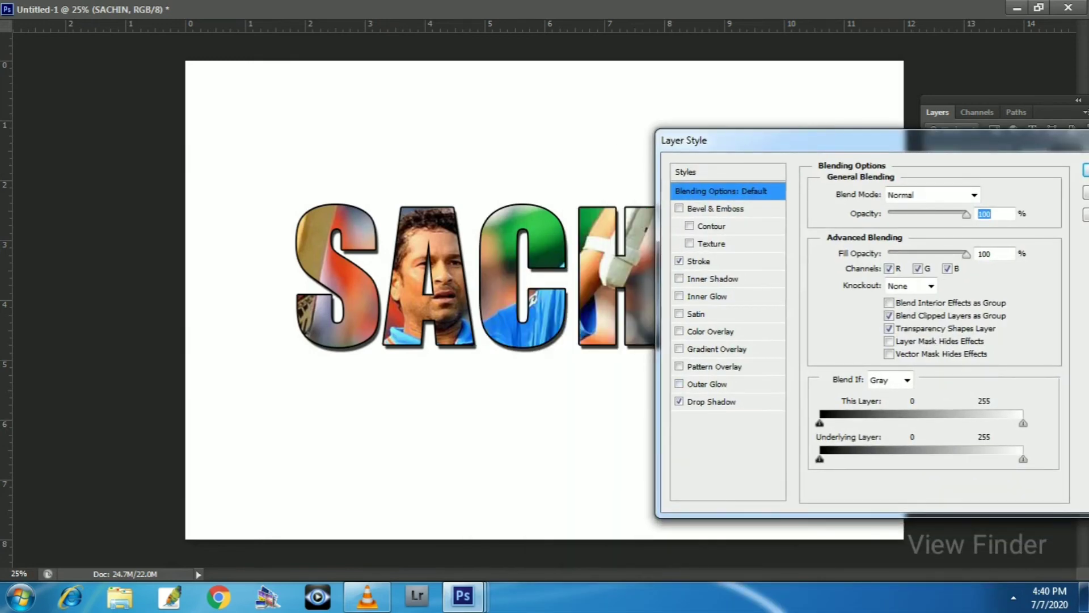
{"action": "left_click", "coordinate": [712, 208]}
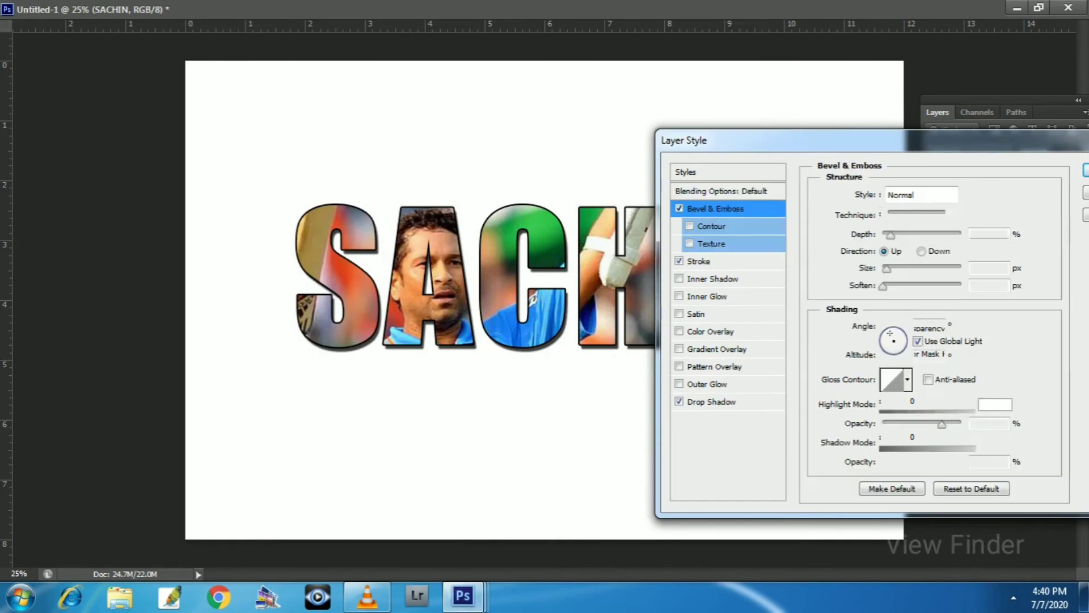
{"action": "left_click_drag", "start_coordinate": [886, 268], "coordinate": [889, 285]}
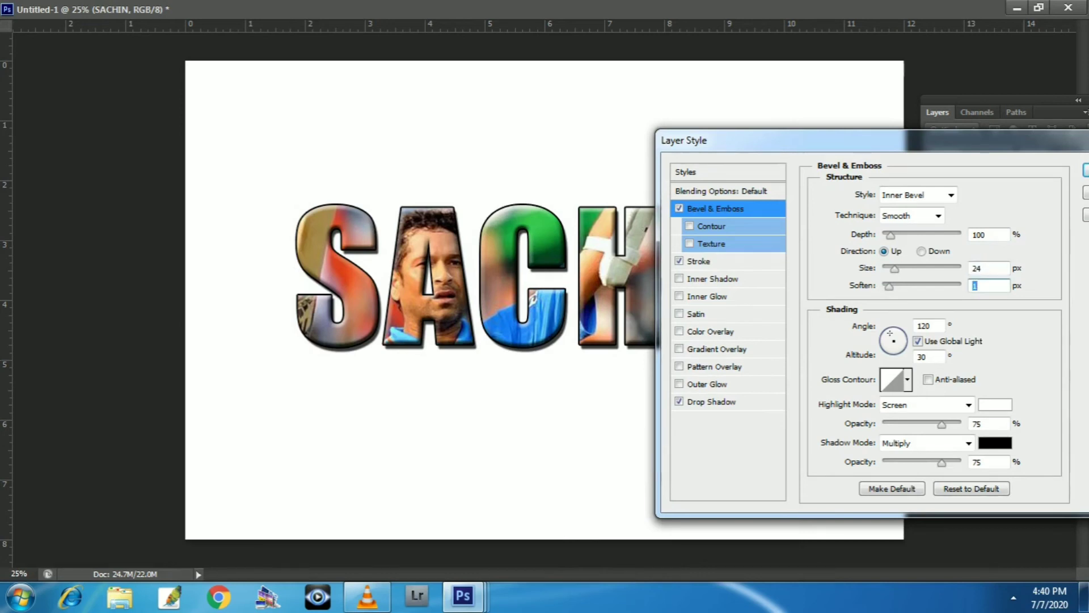
{"action": "mouse_move", "coordinate": [891, 234]}
{"action": "left_mouse_down"}
{"action": "mouse_move", "coordinate": [899, 268]}
{"action": "mouse_move", "coordinate": [892, 234]}
{"action": "left_mouse_up"}
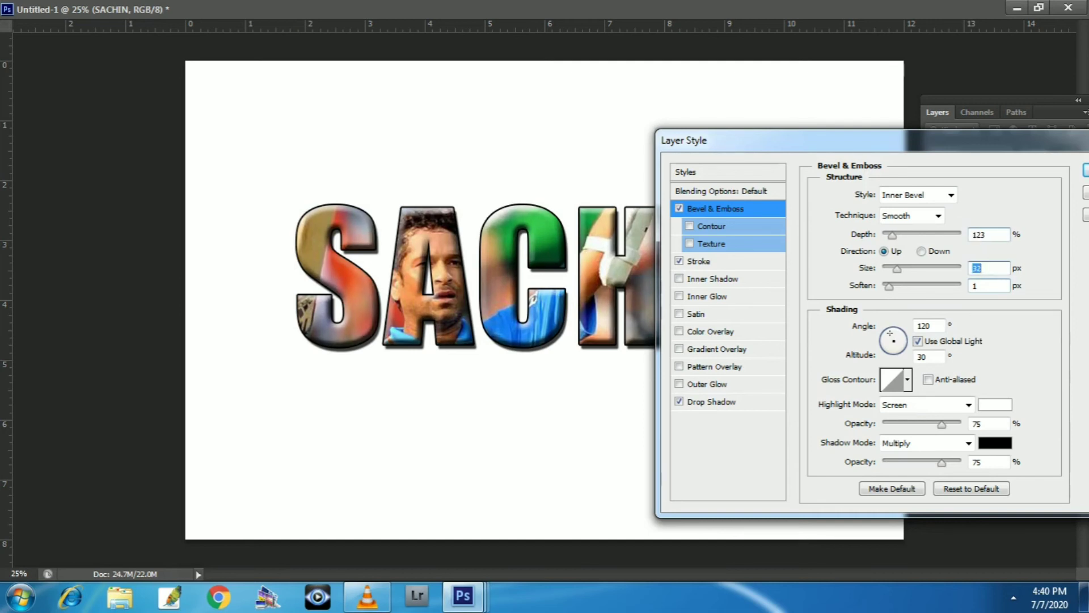
{"action": "key", "text": "Return"}
{"action": "left_click", "coordinate": [1004, 199]}
{"action": "left_click_drag", "start_coordinate": [839, 266], "coordinate": [852, 271]}
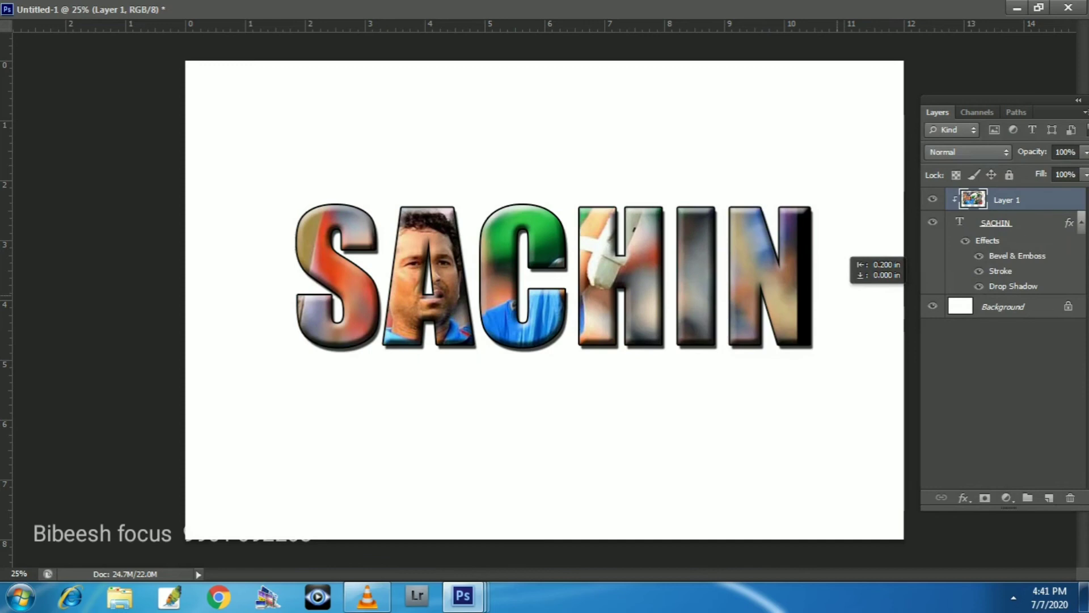
Nudge the photo inside the letters keeping the face in the A, then select the SACHIN layer.
{"action": "key", "text": "ctrl+minus"}
{"action": "key", "text": "ctrl+minus"}
{"action": "key", "text": "ctrl+plus"}
{"action": "left_click_drag", "start_coordinate": [684, 265], "coordinate": [699, 279]}
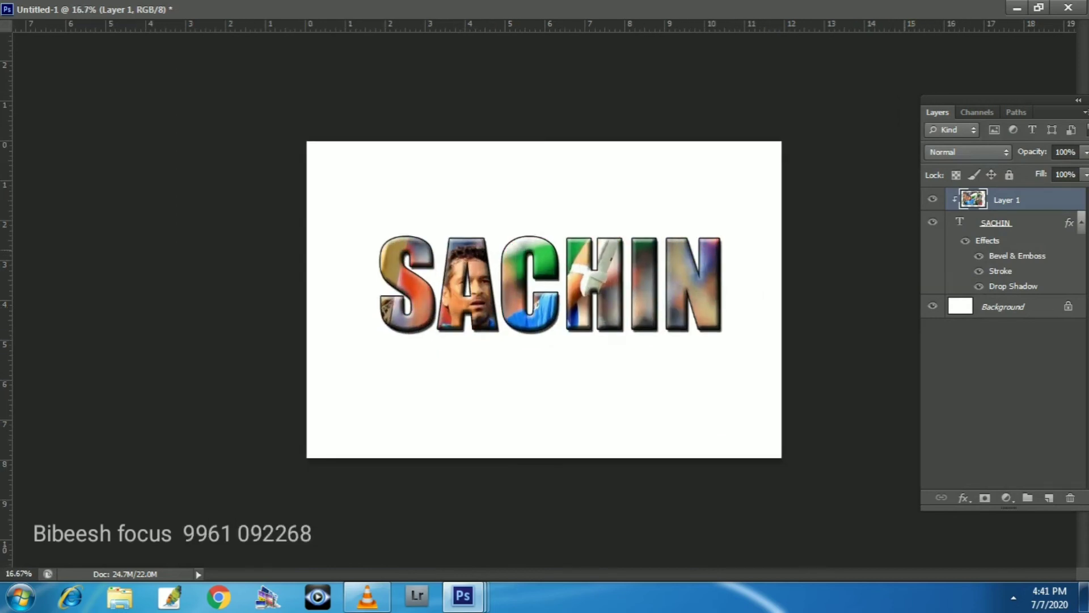
{"action": "key", "text": "ctrl+plus"}
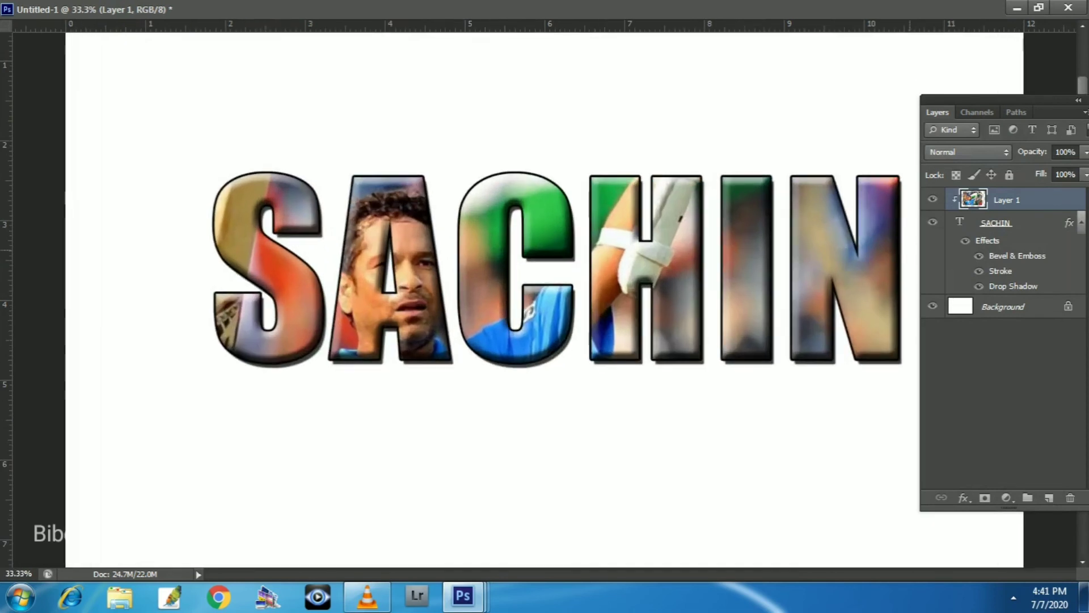
{"action": "key", "text": "ctrl+minus"}
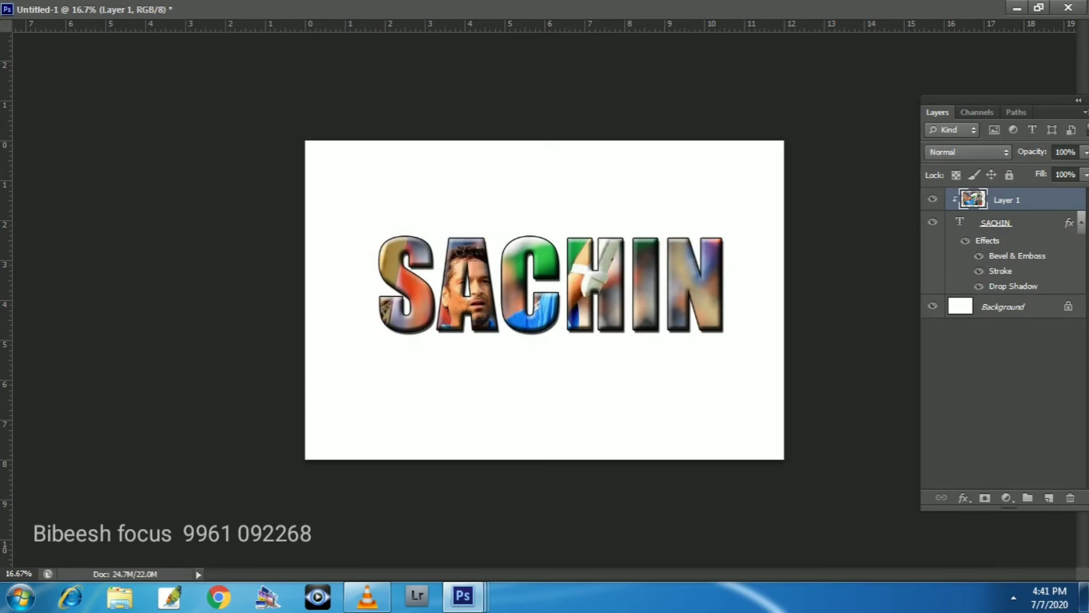
{"action": "key", "text": "alt+bracketleft"}
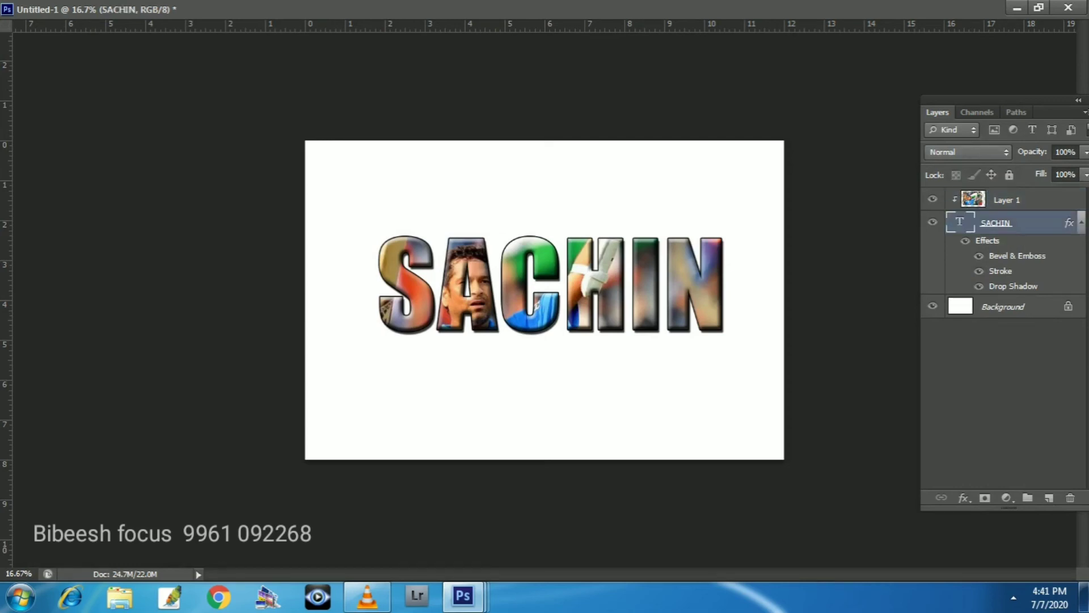
Delete the SACHIN text layer, move the photo down, and marquee a rectangle around the player.
{"action": "left_click", "coordinate": [1070, 497]}
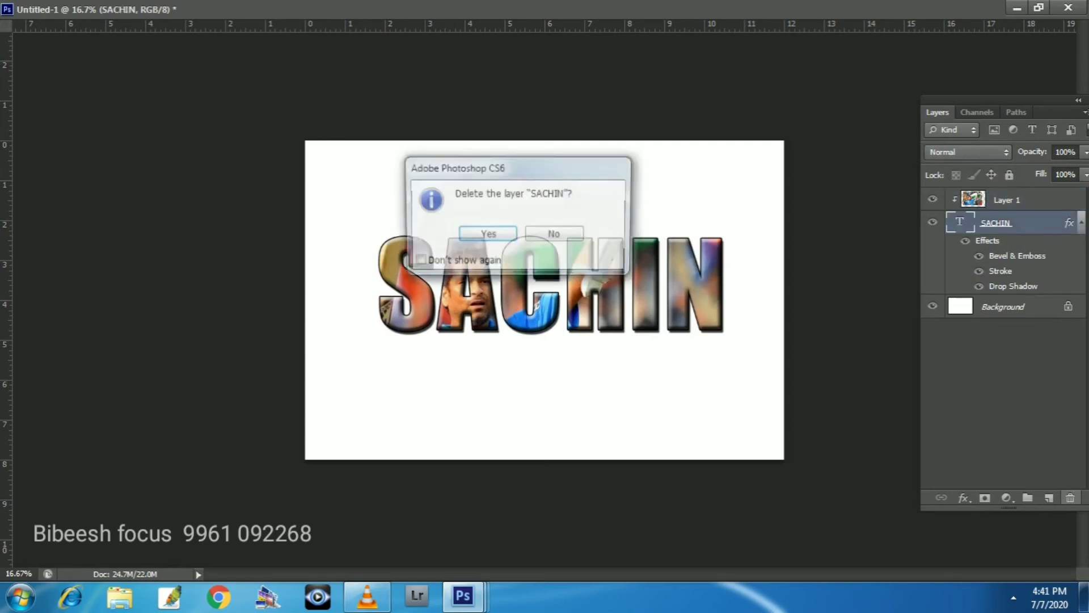
{"action": "key", "text": "Return"}
{"action": "left_click_drag", "start_coordinate": [579, 208], "coordinate": [572, 247]}
{"action": "key", "text": "m"}
{"action": "left_click_drag", "start_coordinate": [416, 229], "coordinate": [658, 381]}
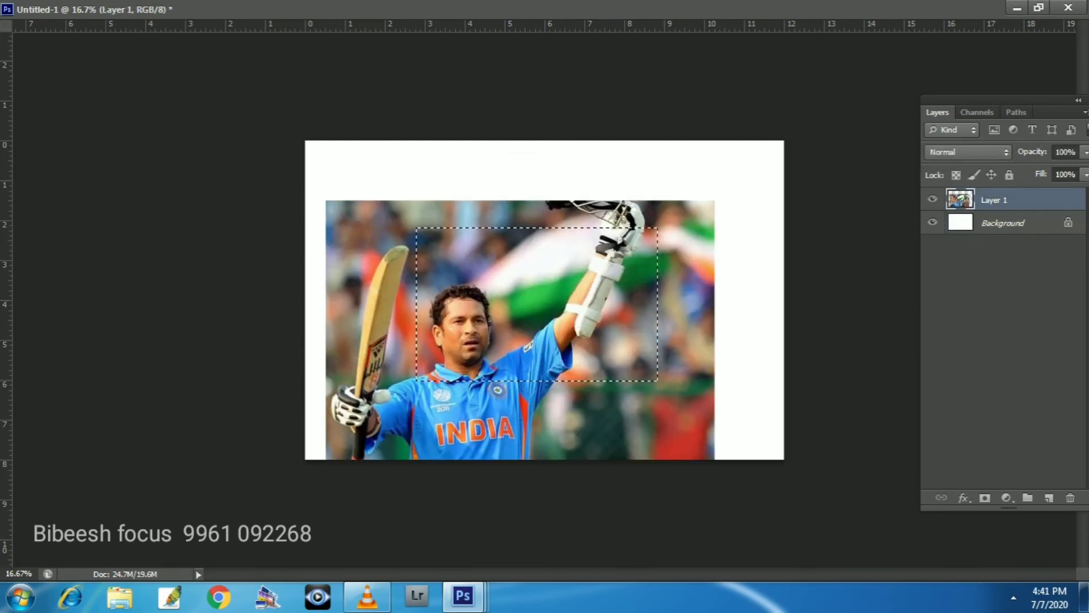
Fill the selection black on a new layer, deselect, and place it below the photo.
{"action": "left_click", "coordinate": [1049, 497]}
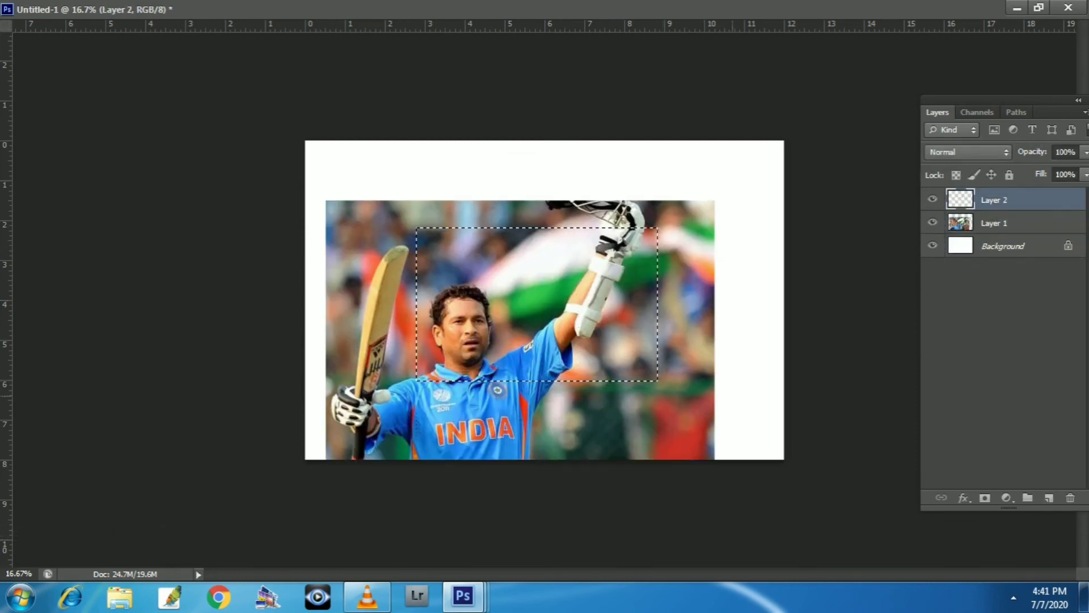
{"action": "key", "text": "alt+BackSpace"}
{"action": "right_click", "coordinate": [633, 194]}
{"action": "left_click", "coordinate": [678, 204]}
{"action": "key", "text": "ctrl+bracketleft"}
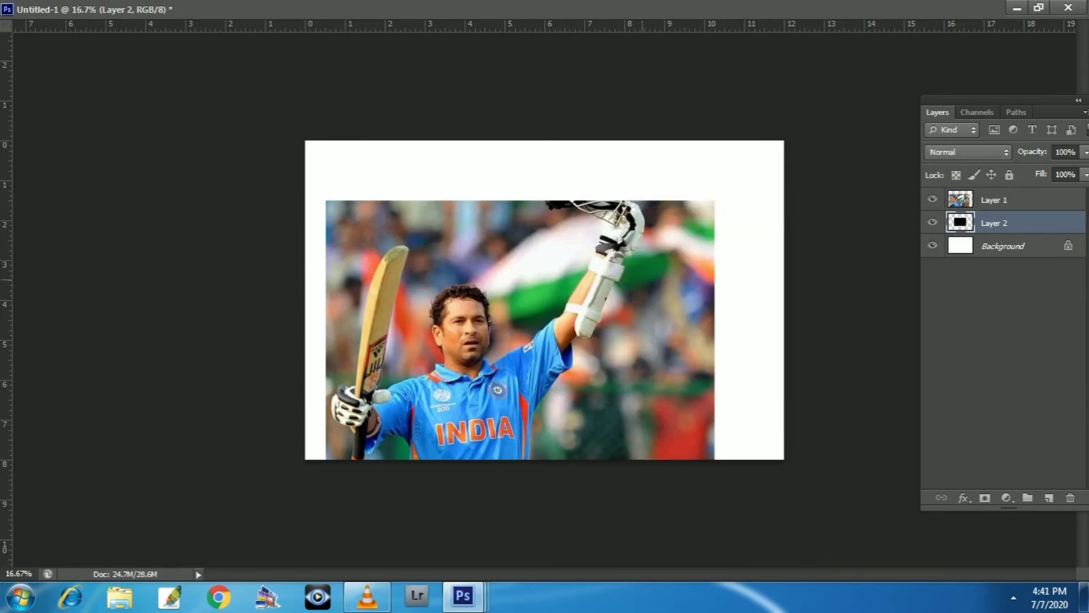
{"action": "key", "text": "alt+bracketright"}
Clip the cricketer photo into the black rectangle and nudge it up and right.
{"action": "left_click_drag", "start_coordinate": [630, 204], "coordinate": [650, 191]}
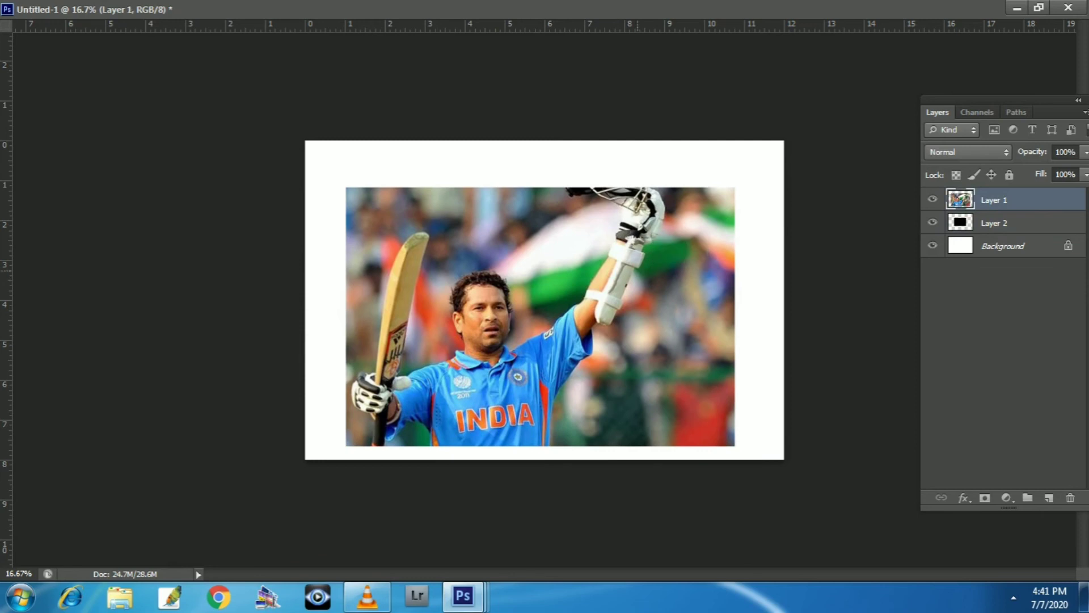
{"action": "right_click", "coordinate": [990, 200]}
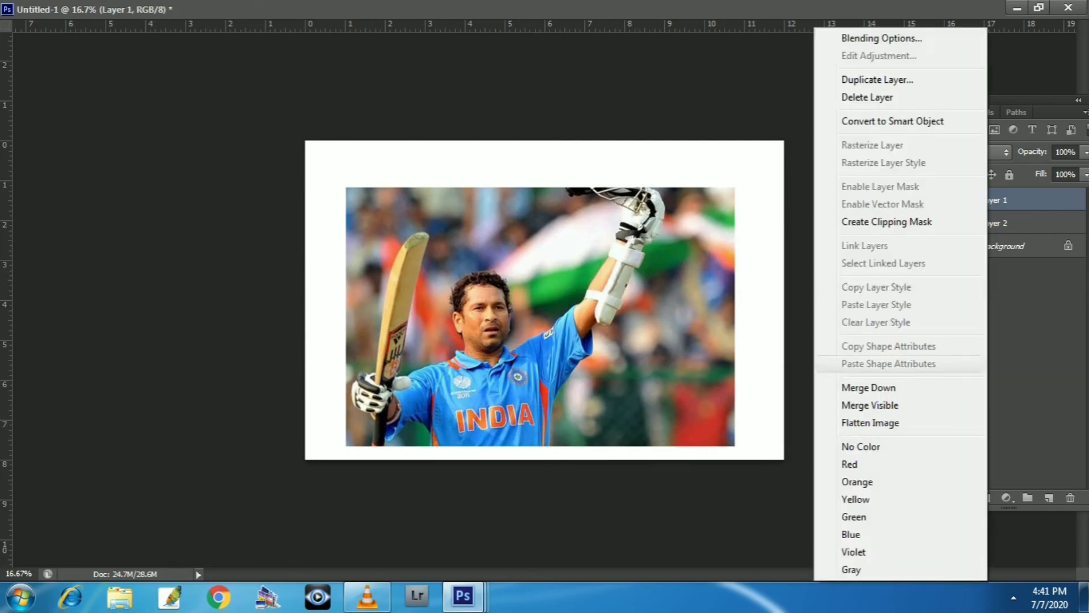
{"action": "left_click", "coordinate": [887, 221]}
{"action": "left_click_drag", "start_coordinate": [595, 245], "coordinate": [619, 219]}
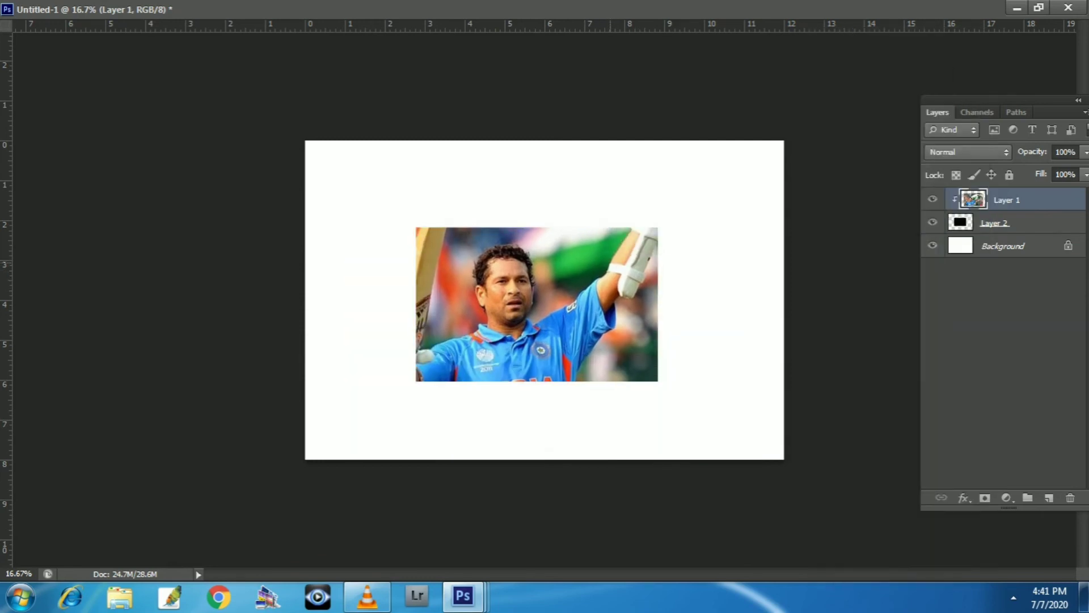
Scale the clipped photo down and reposition it within the black frame.
{"action": "key", "text": "ctrl+t"}
{"action": "left_click_drag", "start_coordinate": [757, 161], "coordinate": [698, 200]}
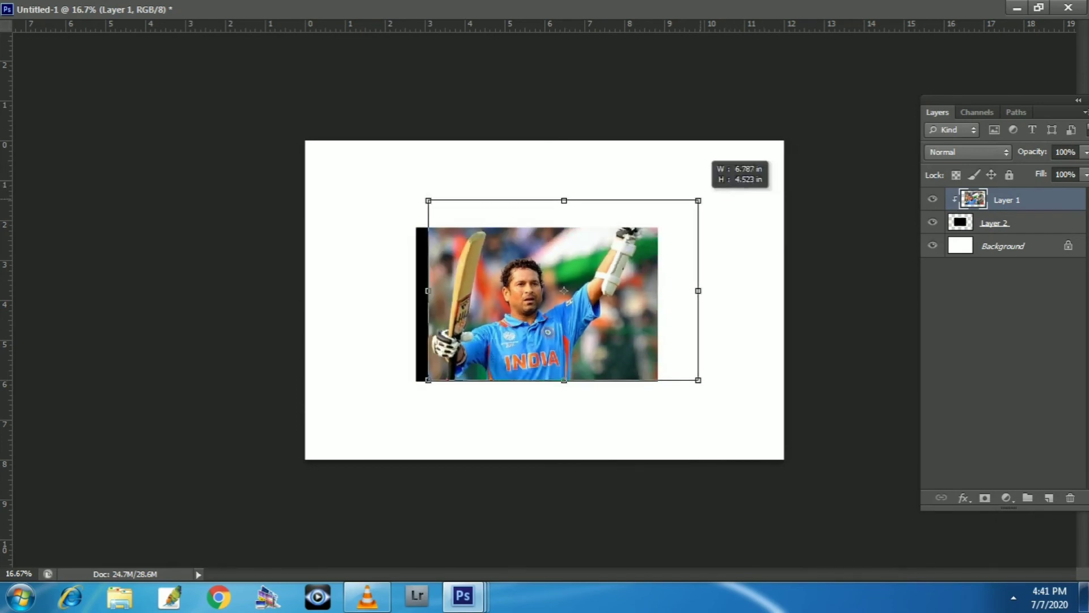
{"action": "left_click_drag", "start_coordinate": [599, 250], "coordinate": [577, 258]}
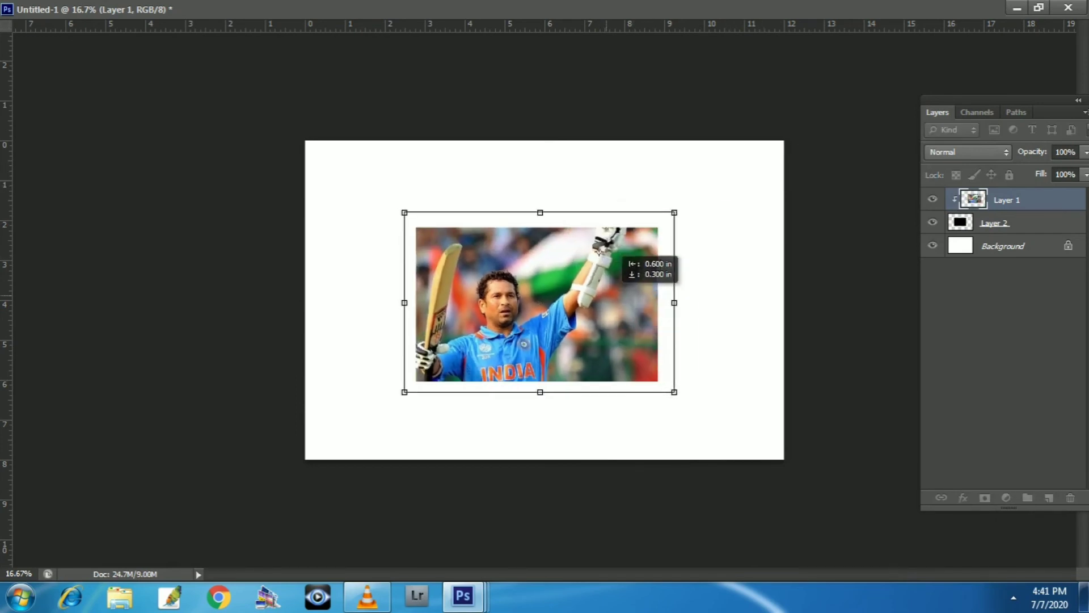
{"action": "key", "text": "Return"}
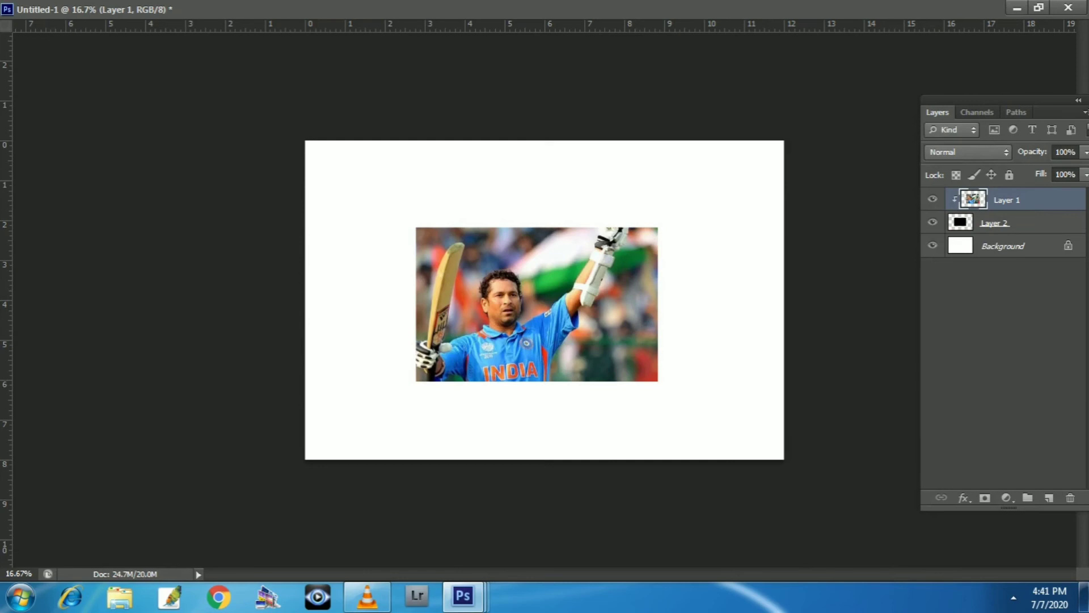
{"action": "key", "text": "ctrl+plus"}
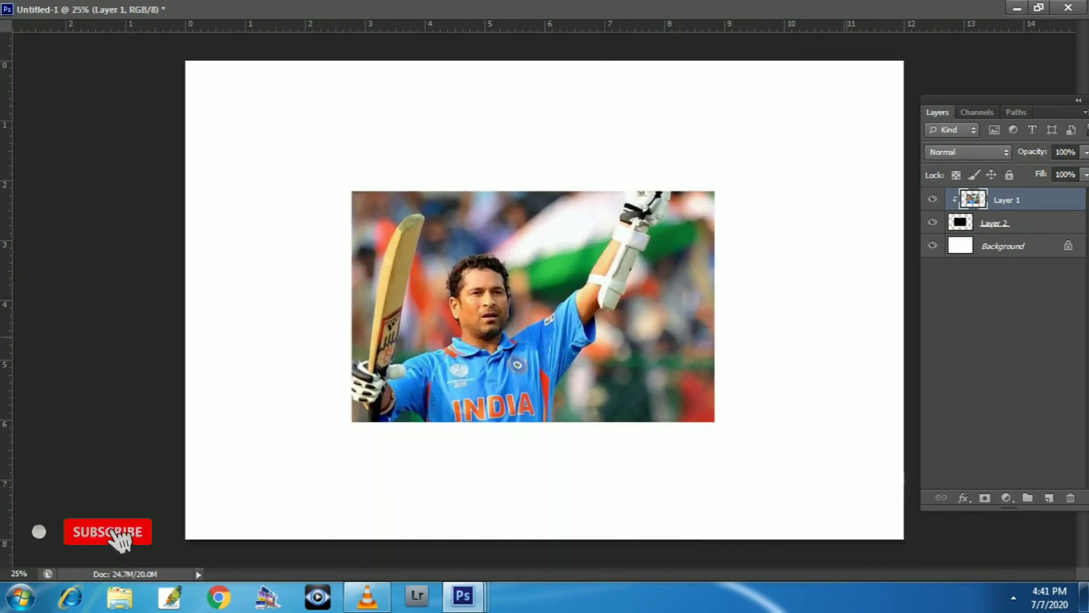
Shift the photo's colour balance toward blue (-22) and add a curve midpoint.
{"action": "key", "text": "ctrl+b"}
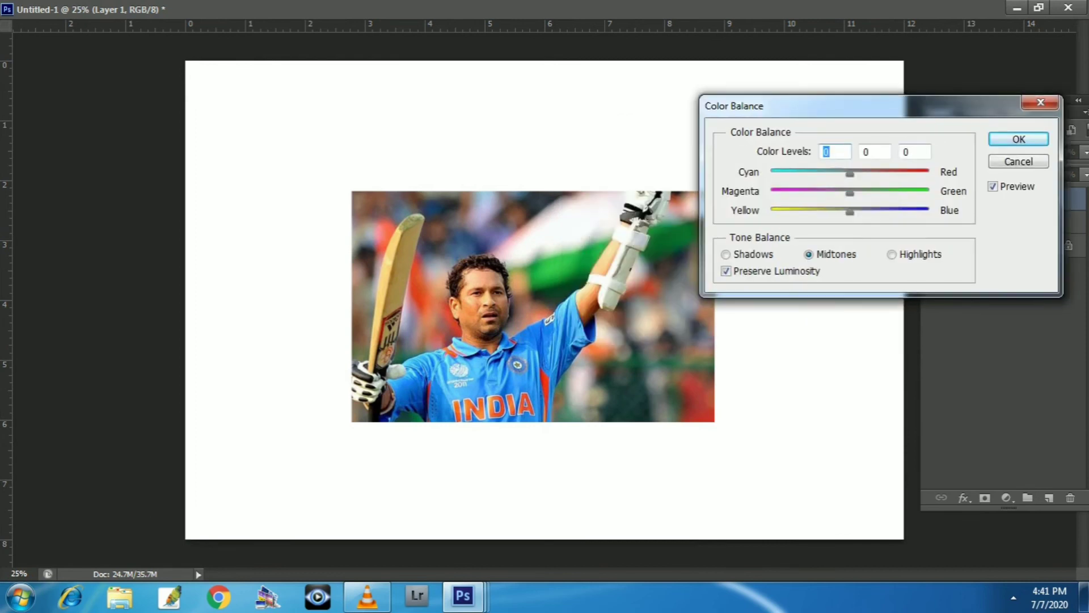
{"action": "left_click_drag", "start_coordinate": [850, 212], "coordinate": [883, 212]}
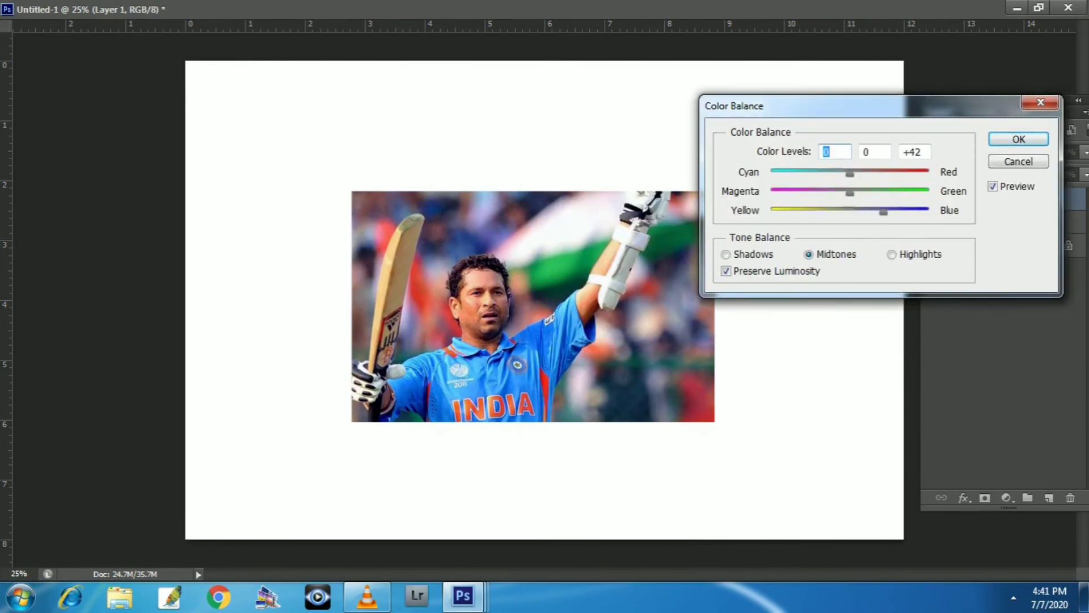
{"action": "type", "text": "-3-22"}
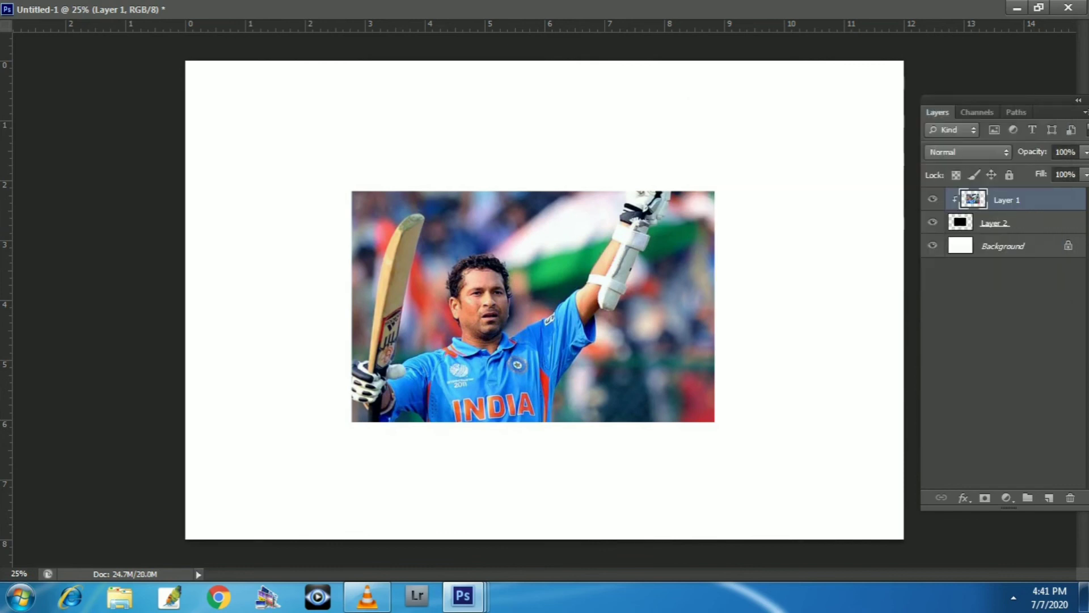
{"action": "key", "text": "ctrl+m"}
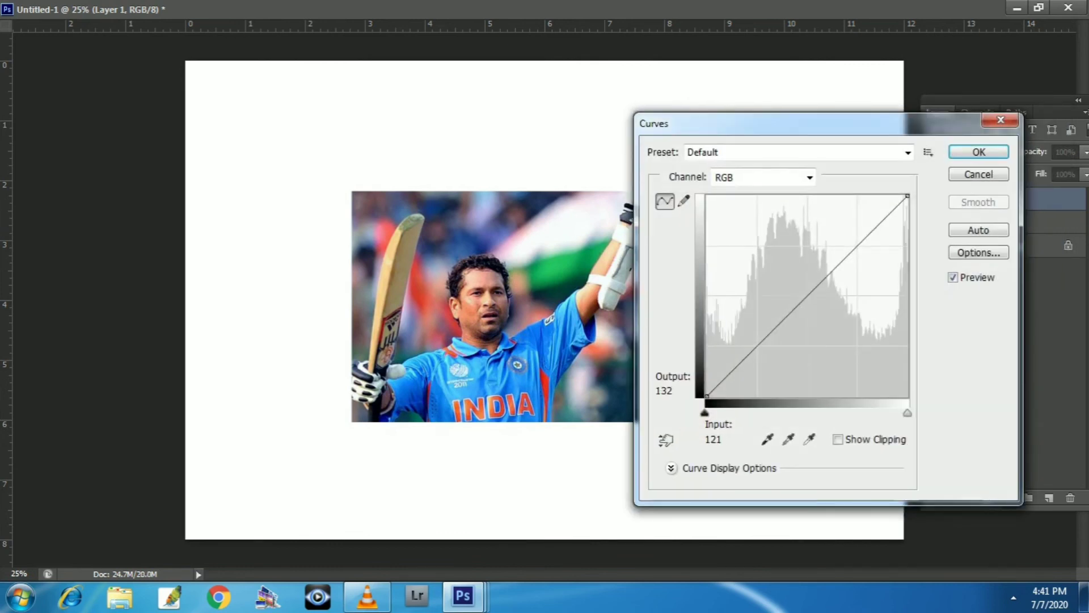
{"action": "left_click", "coordinate": [797, 292]}
{"action": "key", "text": "Escape"}
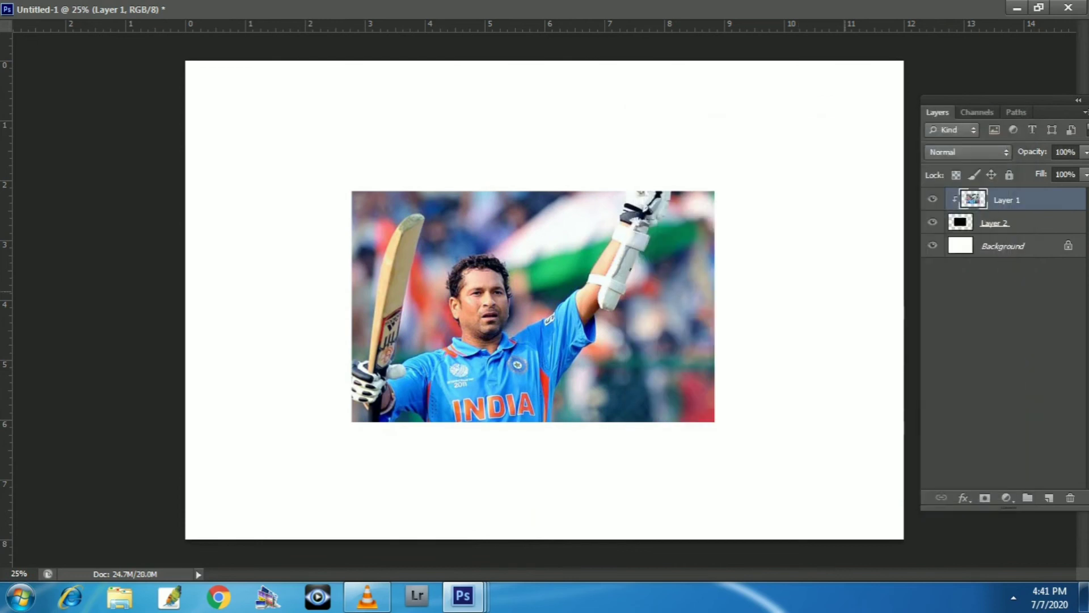
Boost the photo's contrast with Levels by moving the white and black points inward.
{"action": "key", "text": "ctrl+l"}
{"action": "left_click_drag", "start_coordinate": [913, 316], "coordinate": [899, 316]}
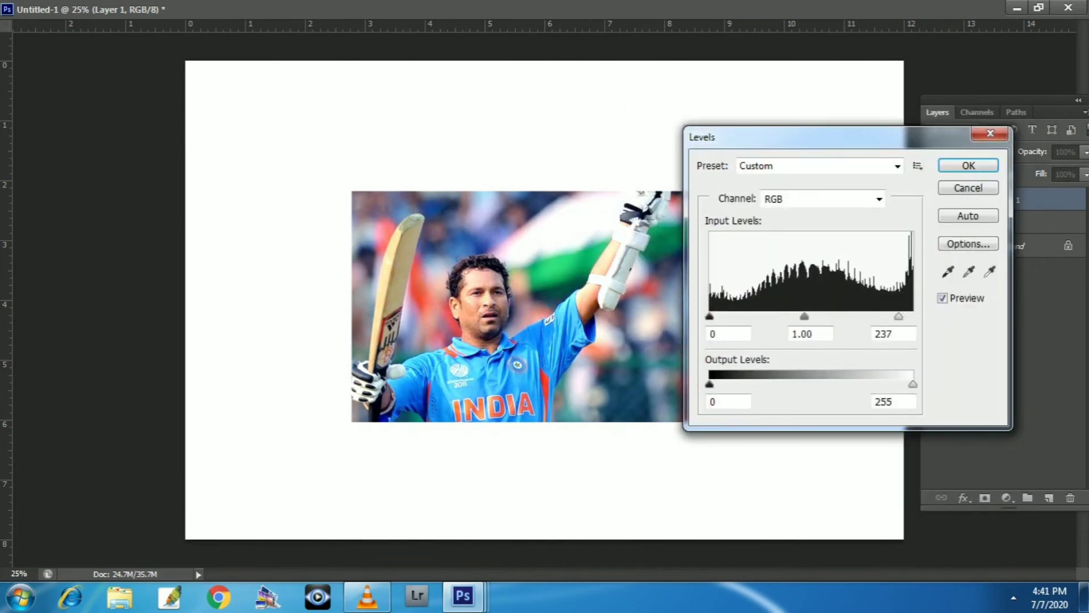
{"action": "left_click_drag", "start_coordinate": [709, 316], "coordinate": [725, 316]}
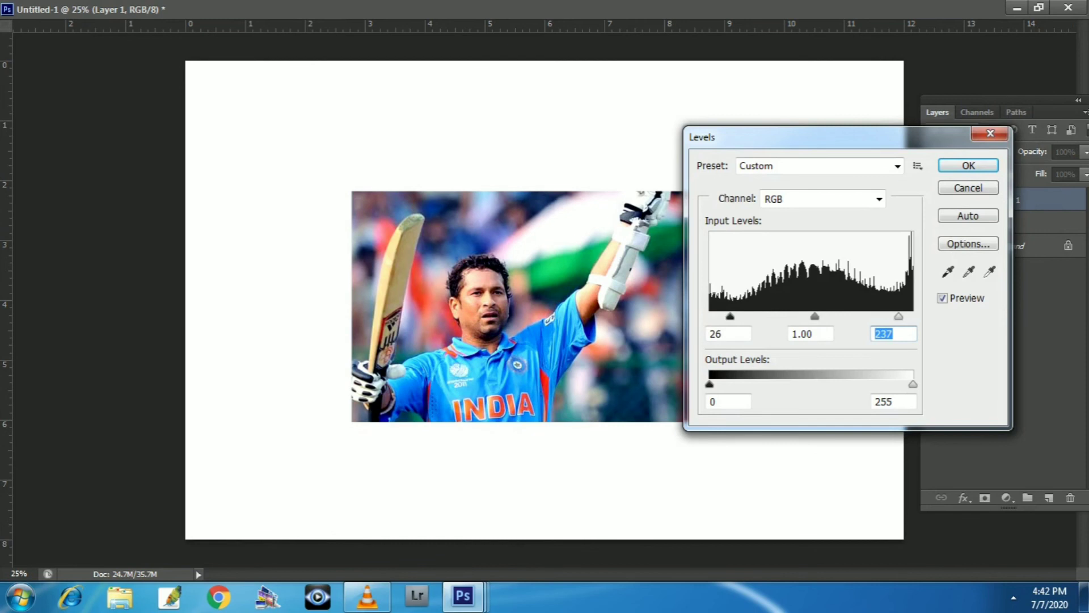
{"action": "key", "text": "Return"}
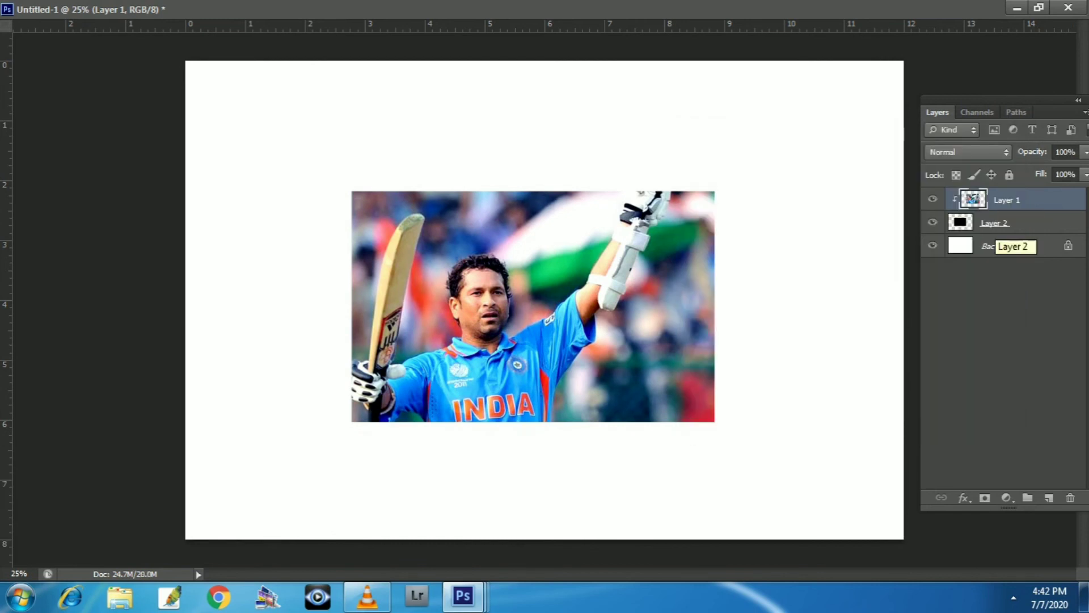
Shift the photo in its frame and marquee a second rectangle on a new layer.
{"action": "mouse_move", "coordinate": [683, 257]}
{"action": "left_mouse_down"}
{"action": "mouse_move", "coordinate": [697, 281]}
{"action": "mouse_move", "coordinate": [690, 260]}
{"action": "left_mouse_up"}
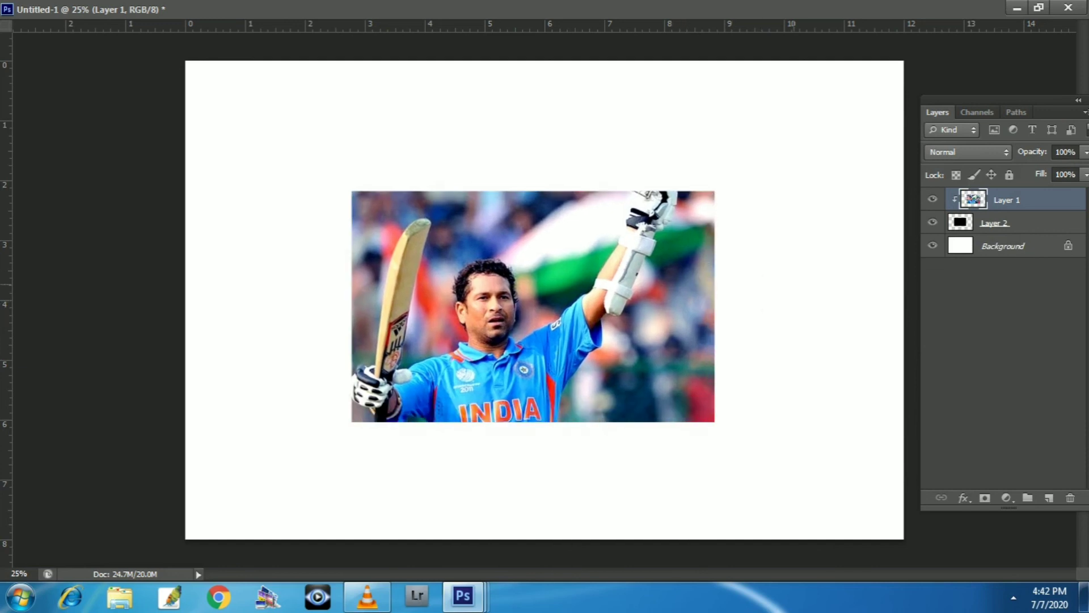
{"action": "left_click_drag", "start_coordinate": [719, 182], "coordinate": [908, 314]}
{"action": "left_click", "coordinate": [1049, 498]}
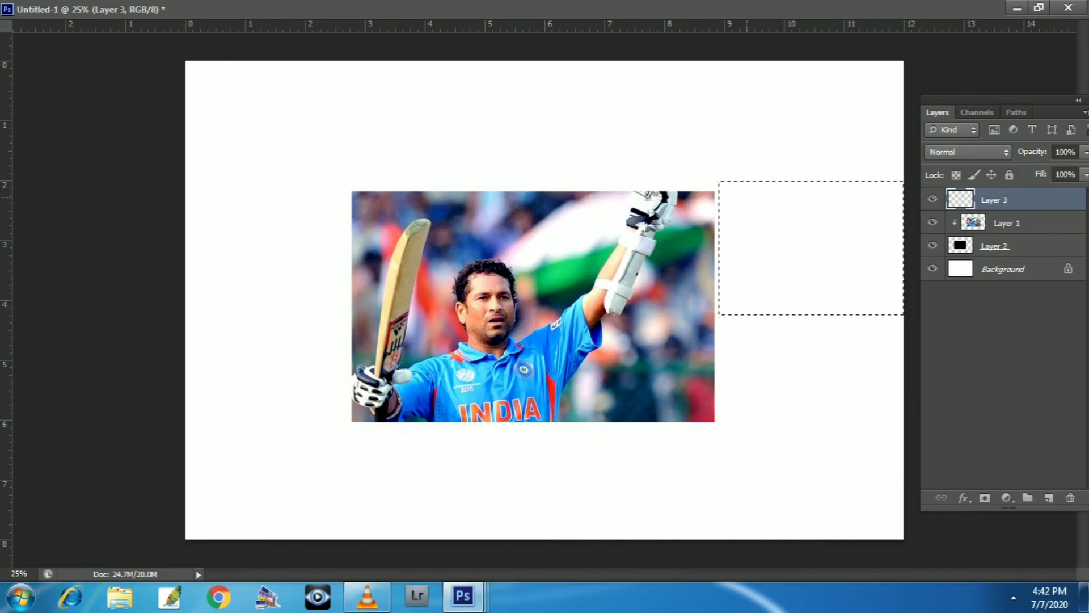
Fill the second rectangle black and clip a photo copy into it, centring the face.
{"action": "key", "text": "alt+BackSpace"}
{"action": "right_click", "coordinate": [736, 152]}
{"action": "left_click", "coordinate": [780, 162]}
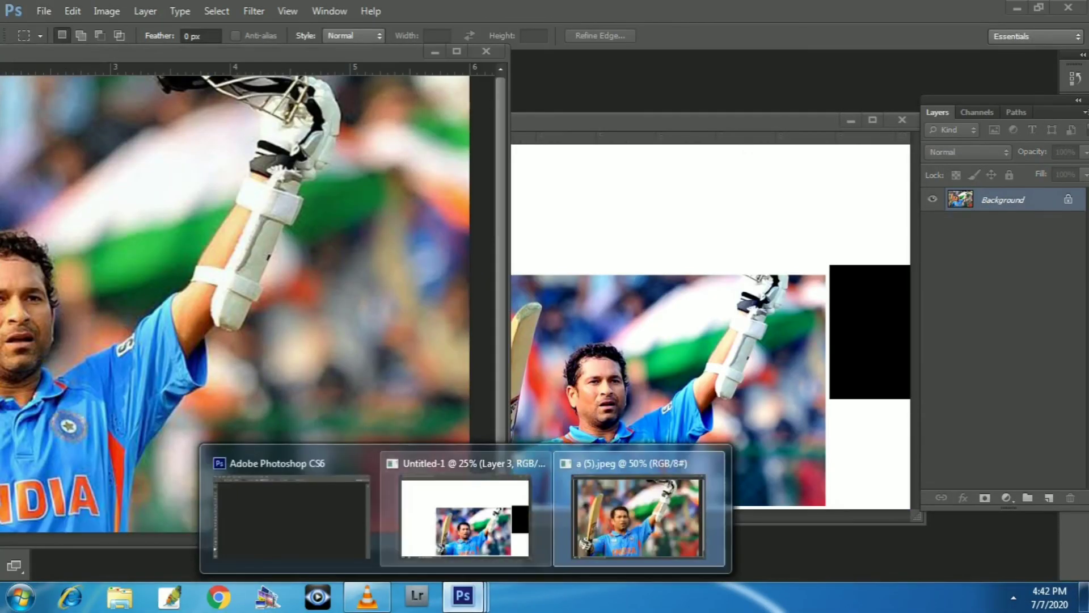
{"action": "key", "text": "v"}
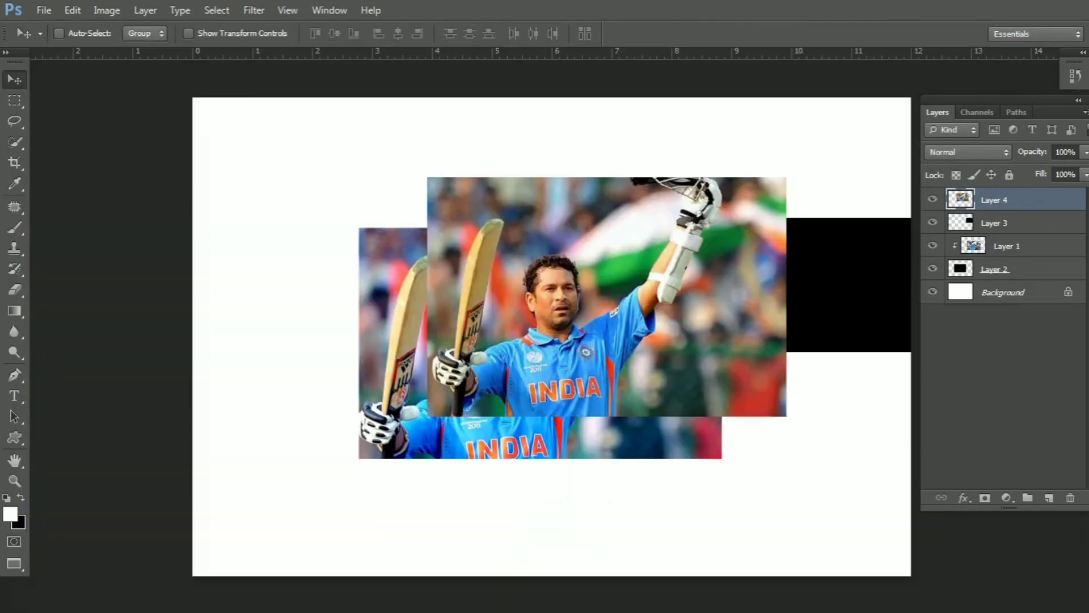
{"action": "left_click_drag", "start_coordinate": [547, 286], "coordinate": [718, 287]}
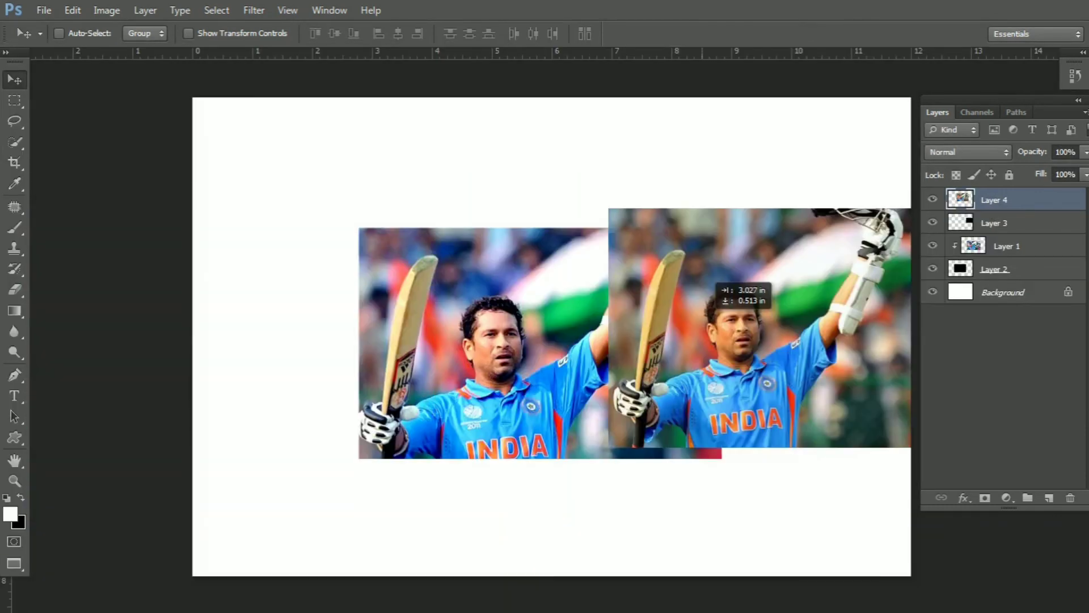
{"action": "right_click", "coordinate": [1018, 199]}
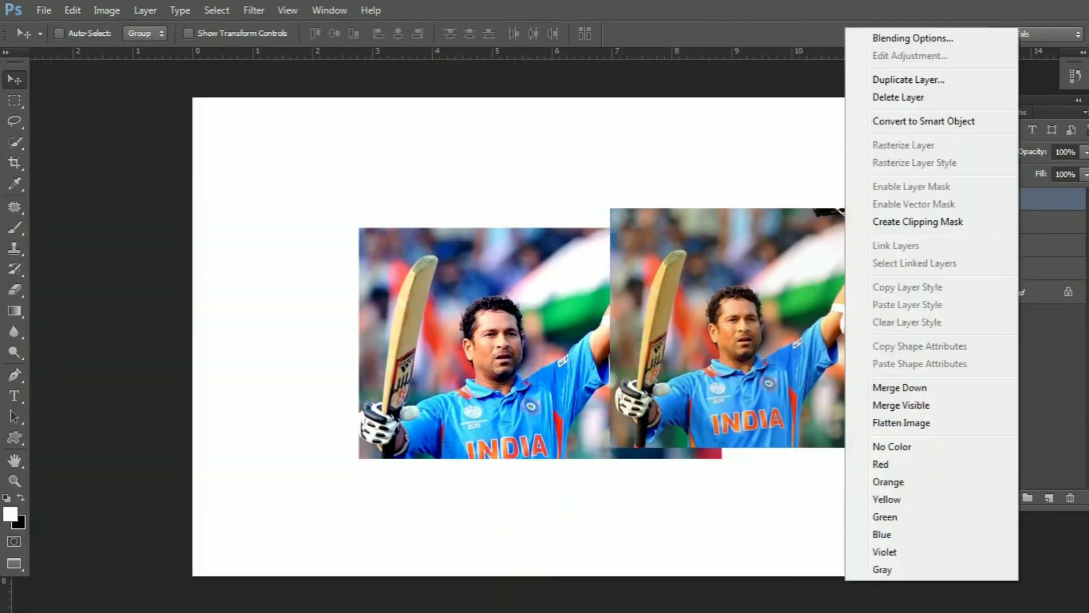
{"action": "left_click", "coordinate": [917, 221]}
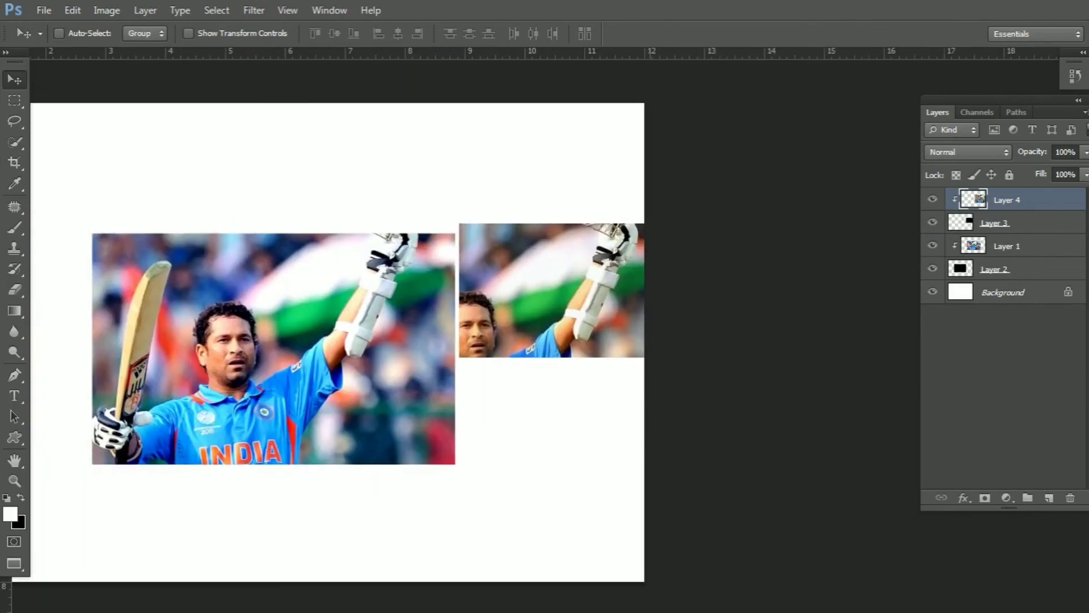
{"action": "left_click_drag", "start_coordinate": [593, 232], "coordinate": [647, 232]}
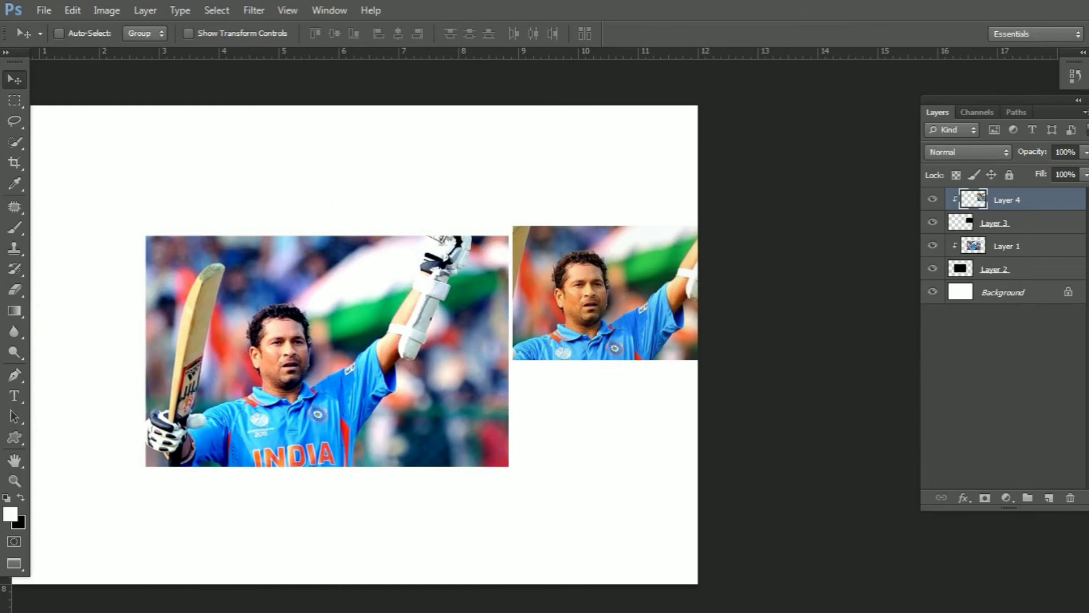
Release the photo copy's clipping mask and delete the copy and second rectangle layers.
{"action": "right_click", "coordinate": [1024, 200]}
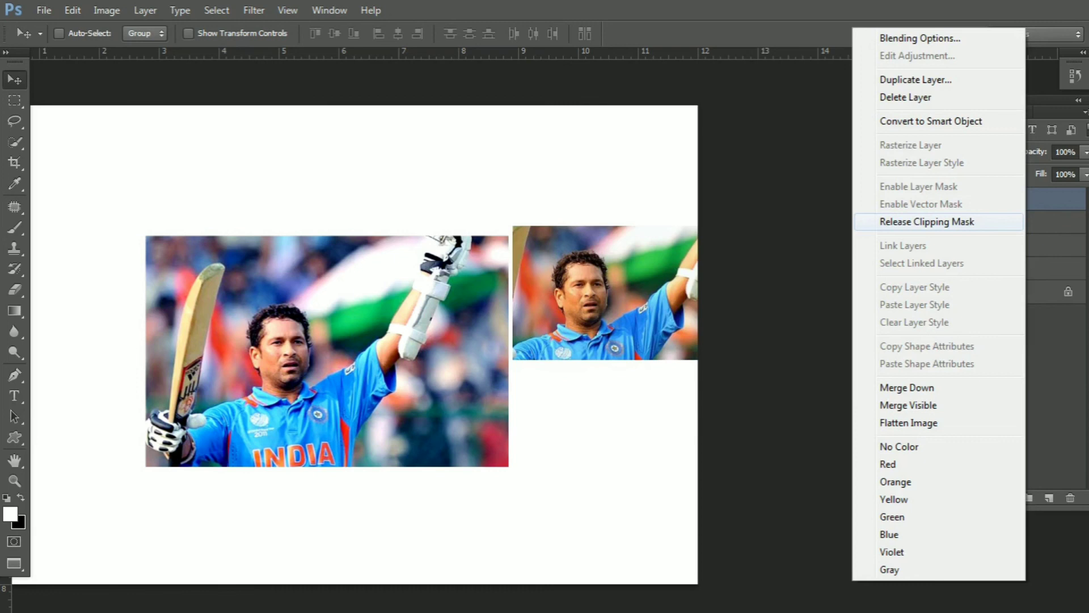
{"action": "left_click", "coordinate": [930, 221]}
{"action": "left_click_drag", "start_coordinate": [619, 241], "coordinate": [547, 245]}
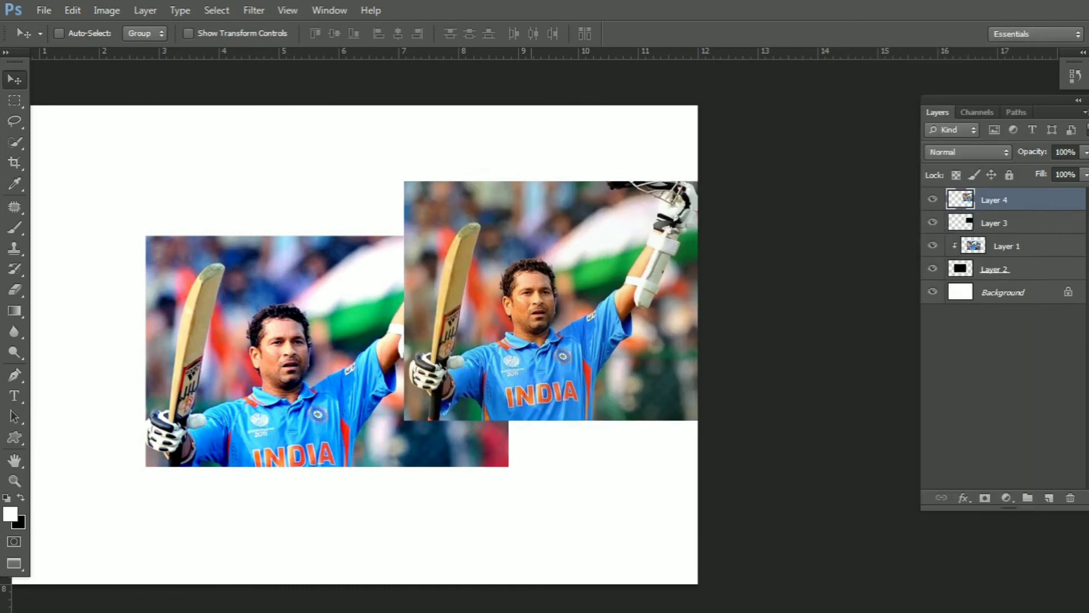
{"action": "key", "text": "Delete"}
{"action": "left_click", "coordinate": [1070, 497]}
{"action": "key", "text": "Return"}
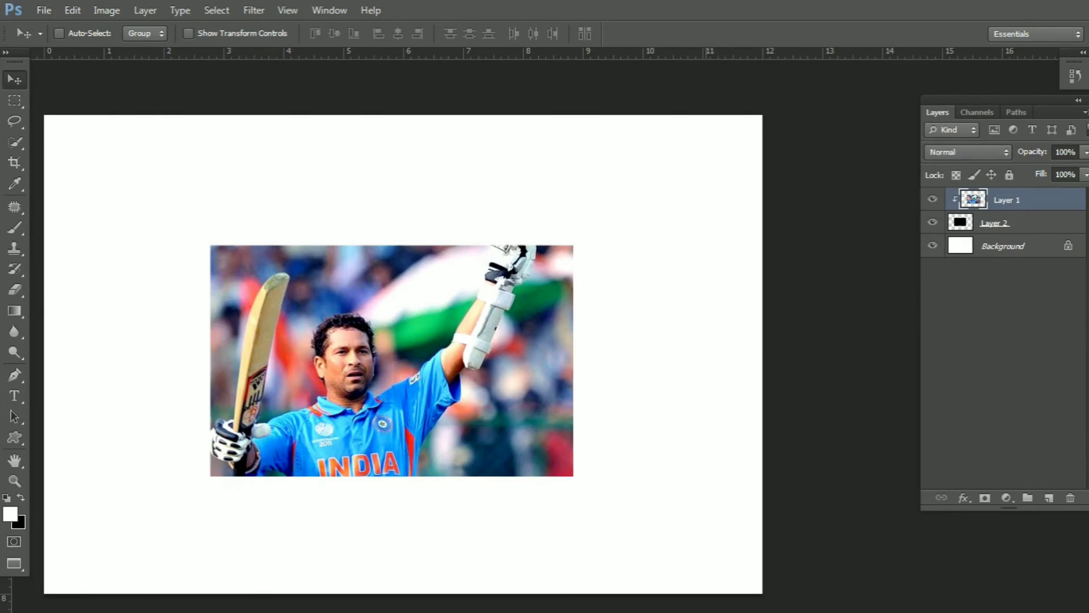
Drag the clipped Layer 1 photo right and up inside its black rectangle.
{"action": "left_click_drag", "start_coordinate": [573, 267], "coordinate": [511, 326]}
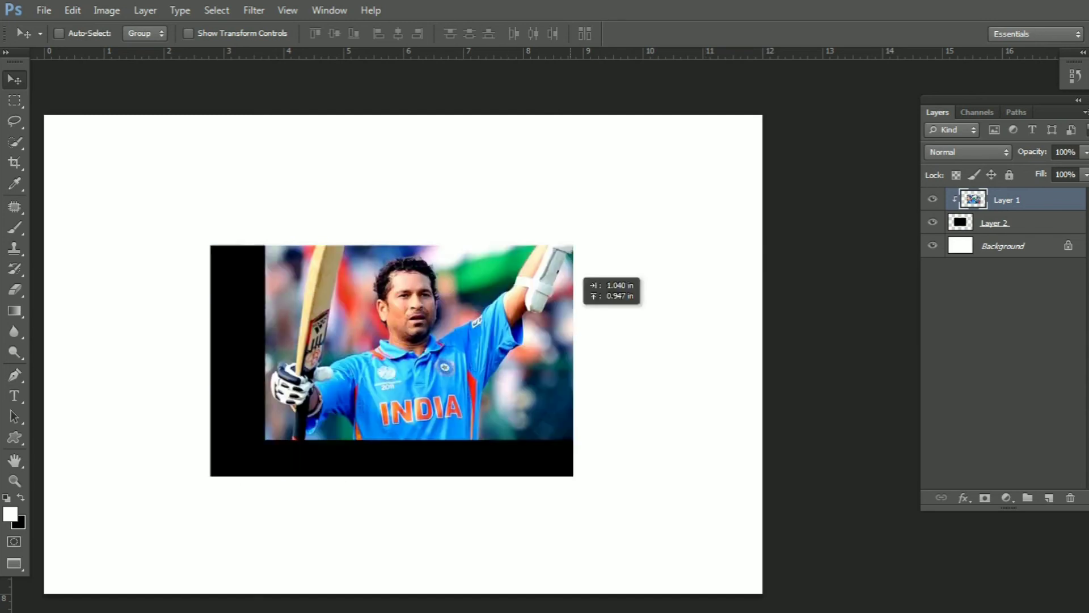